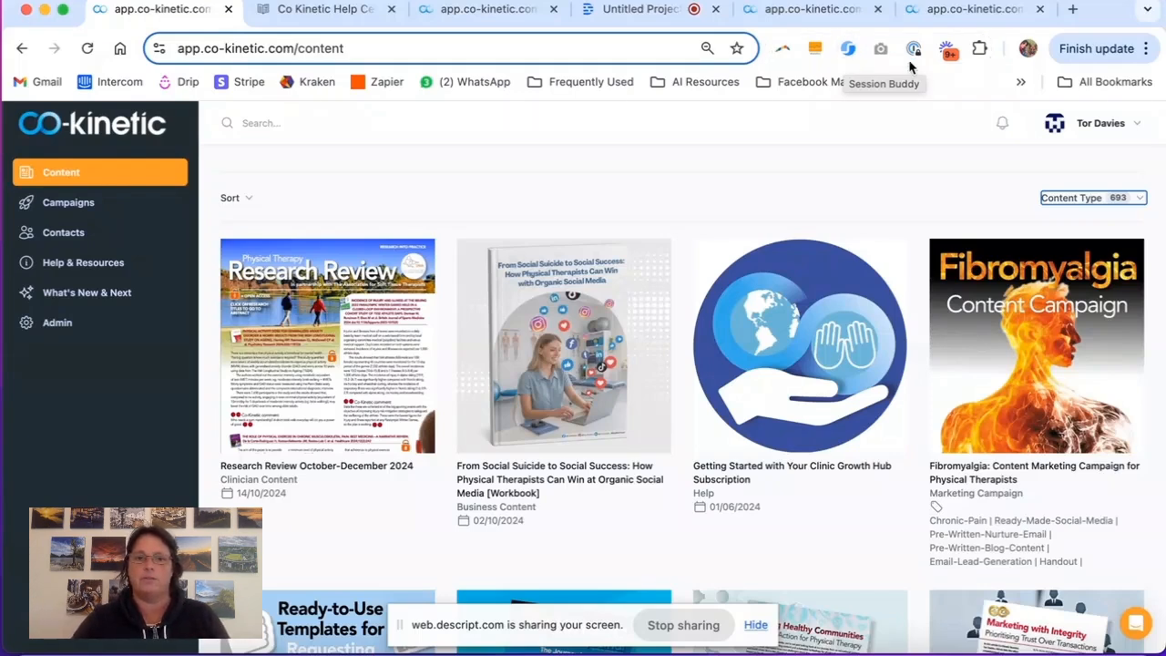
# Step: Filter the content library to Marketing Campaign items and open the Fibromyalgia content marketing campaign
pyautogui.click(1138, 197)
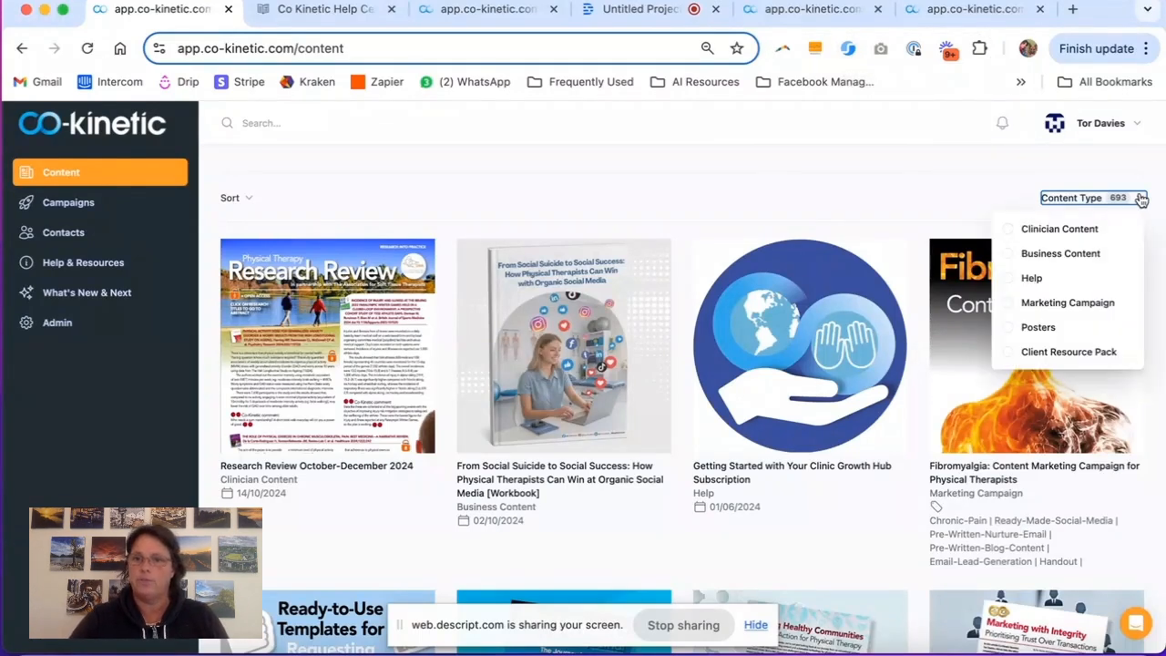
pyautogui.click(1089, 307)
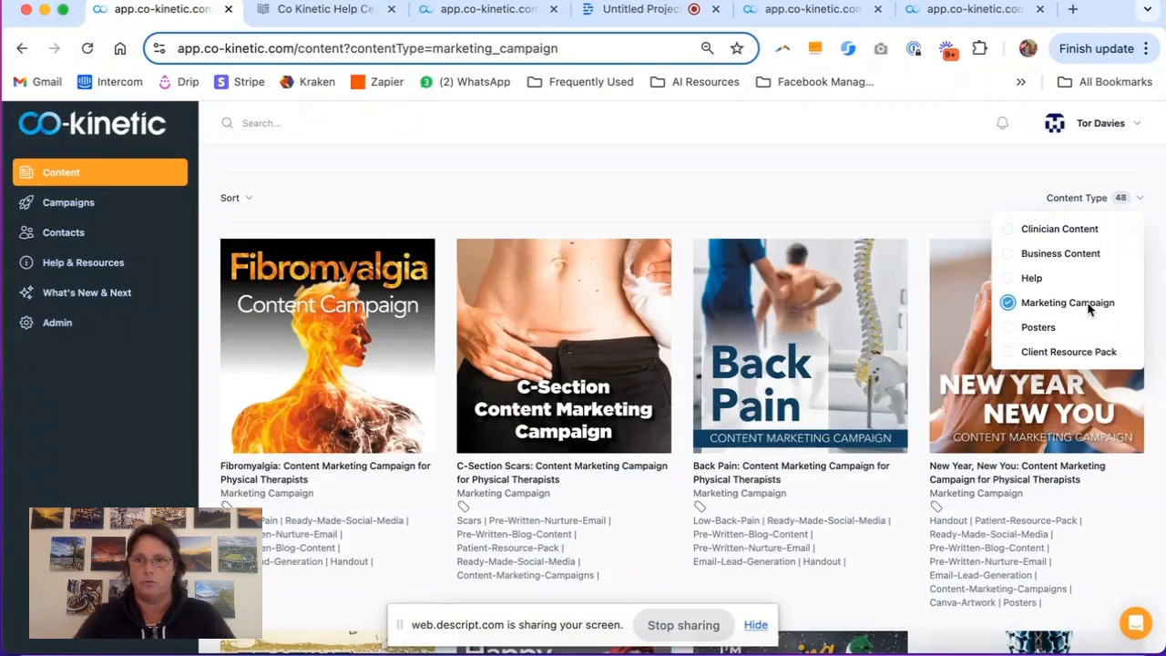
pyautogui.click(923, 187)
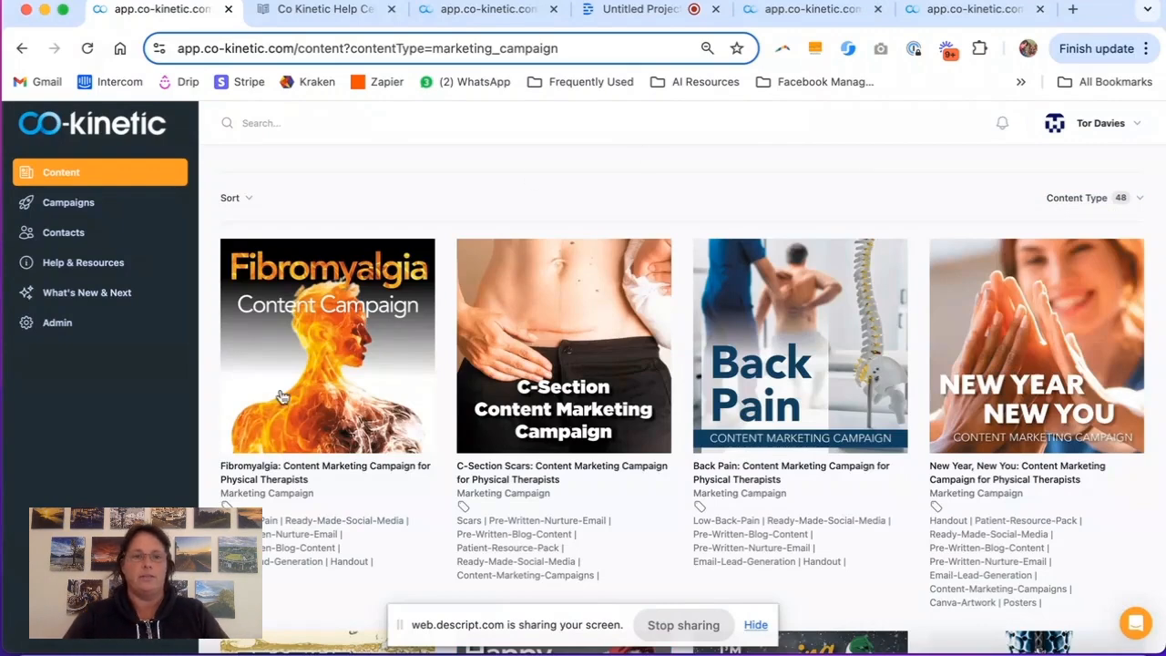
pyautogui.click(320, 467)
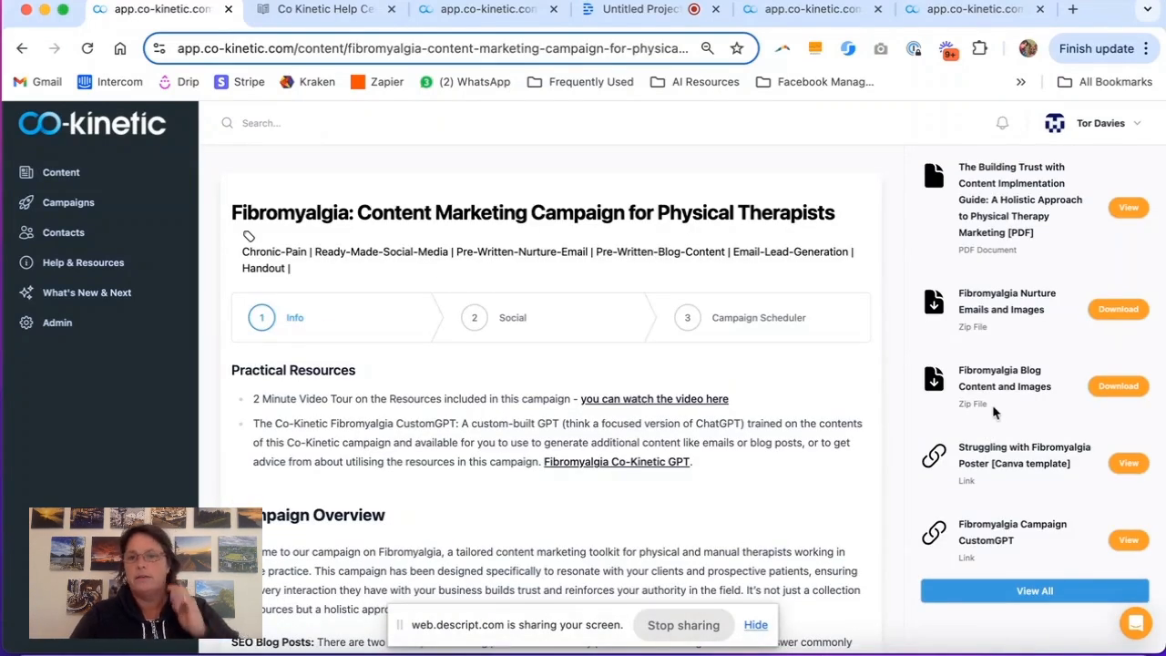
# Step: Look over the Fibromyalgia campaign overview and expand its full resource list to browse the advice leaflets
pyautogui.scroll(-1, 990, 253)
pyautogui.scroll(-2, 989, 254)
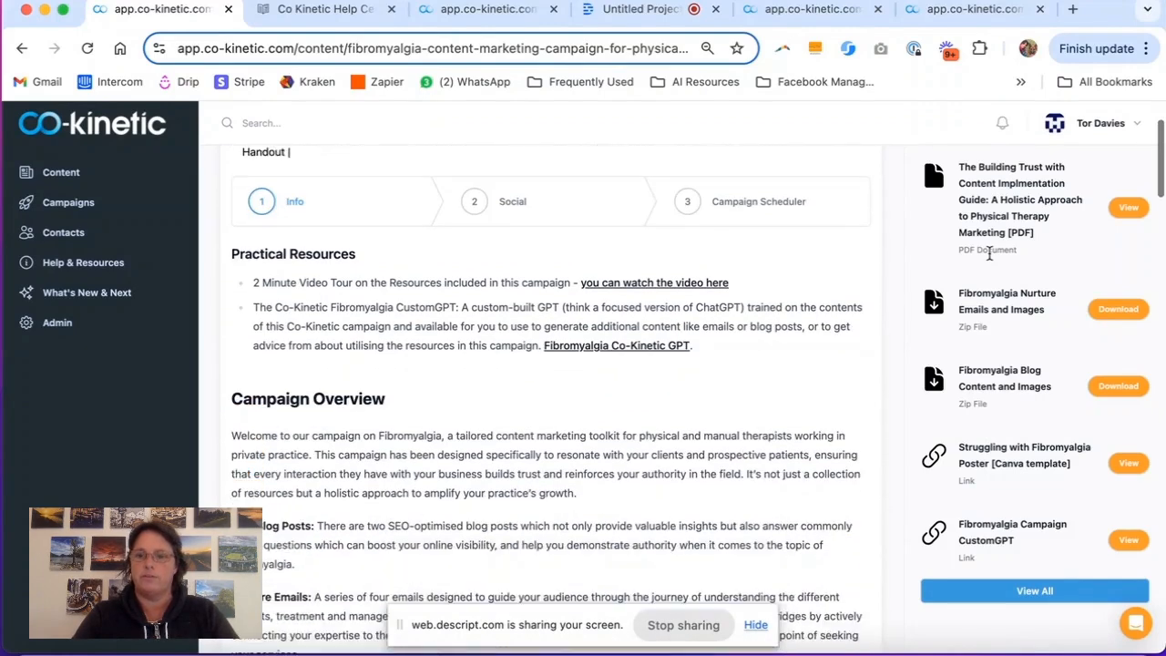
pyautogui.scroll(1, 988, 254)
pyautogui.scroll(1, 1018, 365)
pyautogui.scroll(1, 1018, 366)
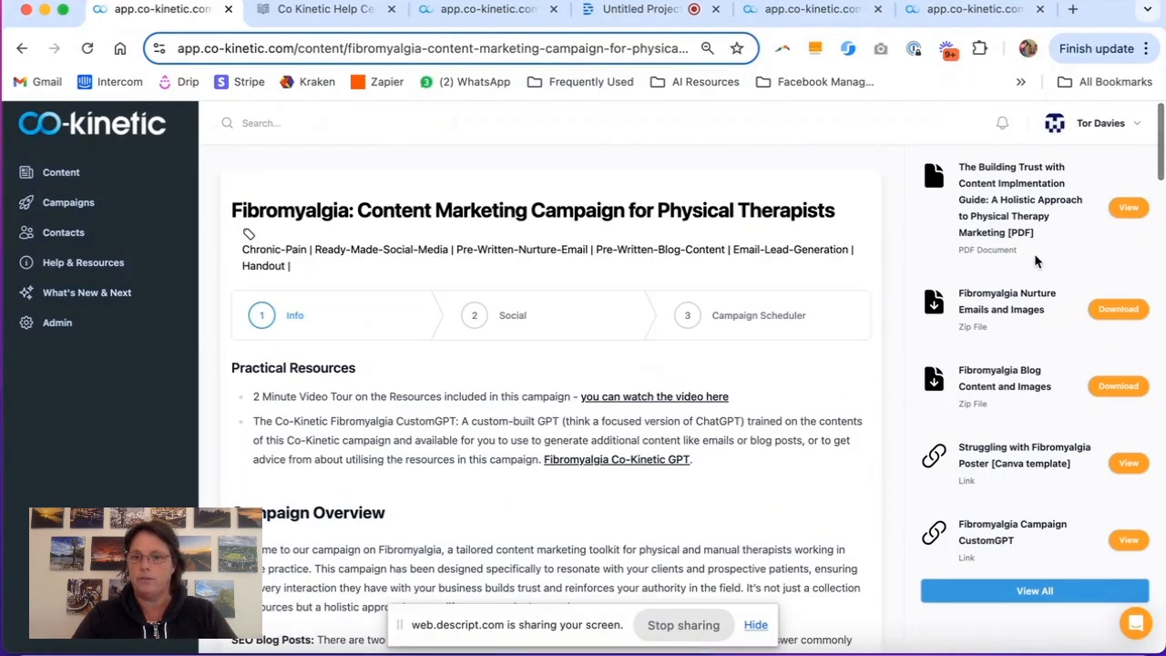
pyautogui.scroll(-2, 1047, 255)
pyautogui.scroll(-1, 1048, 252)
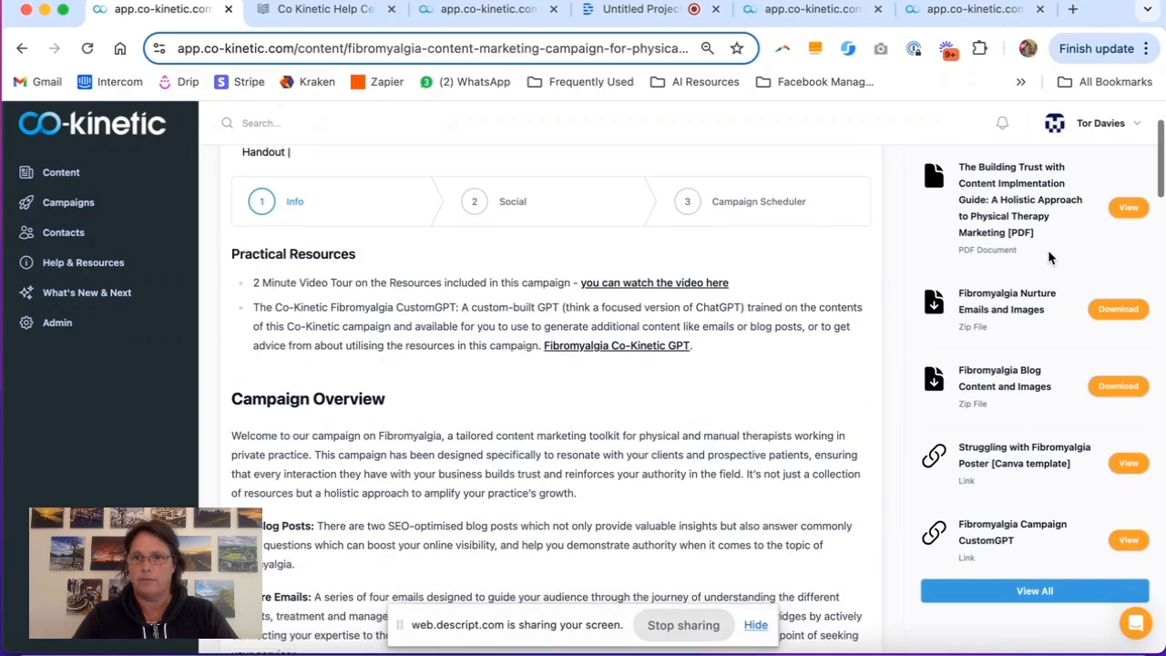
pyautogui.scroll(2, 1050, 250)
pyautogui.click(1038, 597)
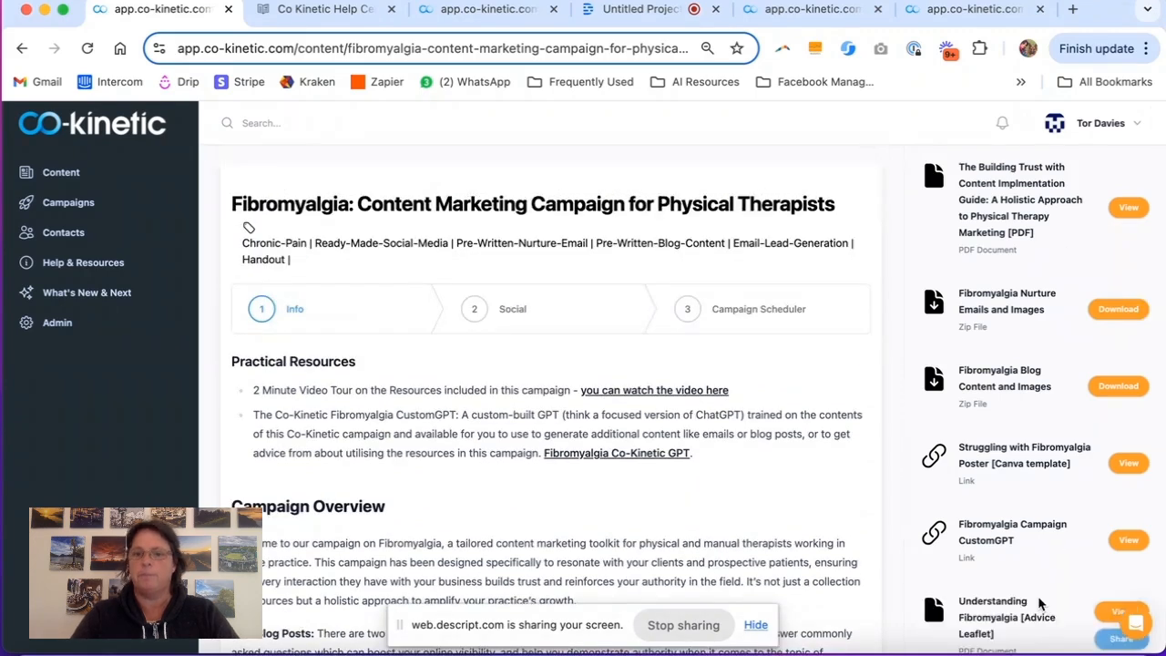
pyautogui.scroll(-10, 1038, 546)
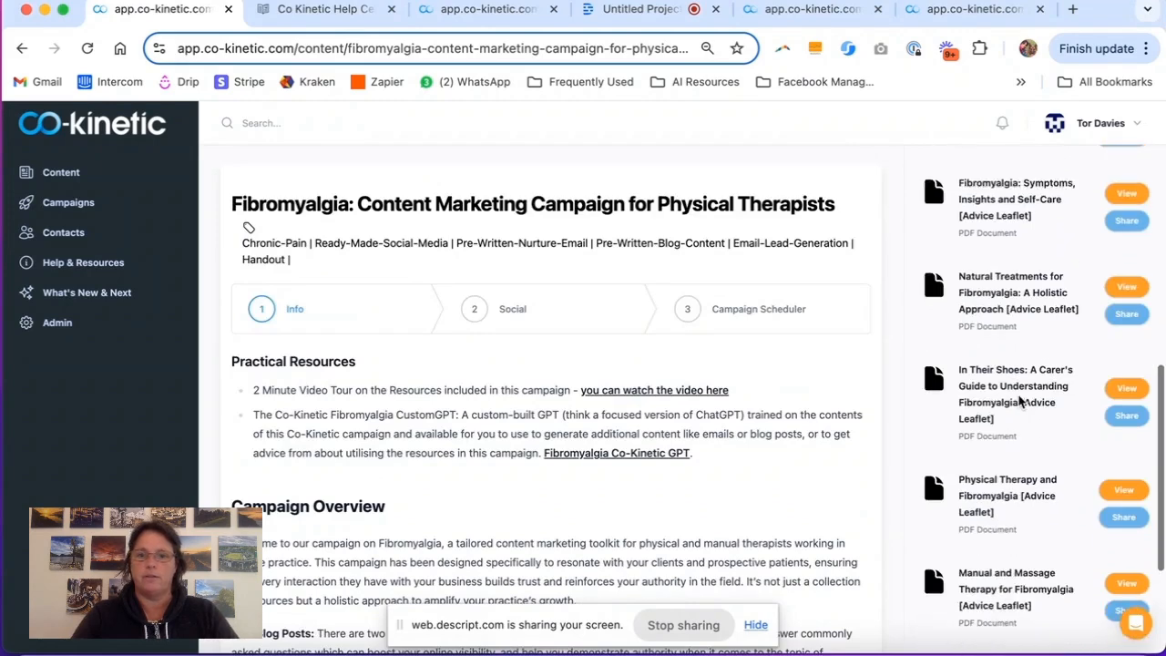
pyautogui.scroll(12, 1020, 402)
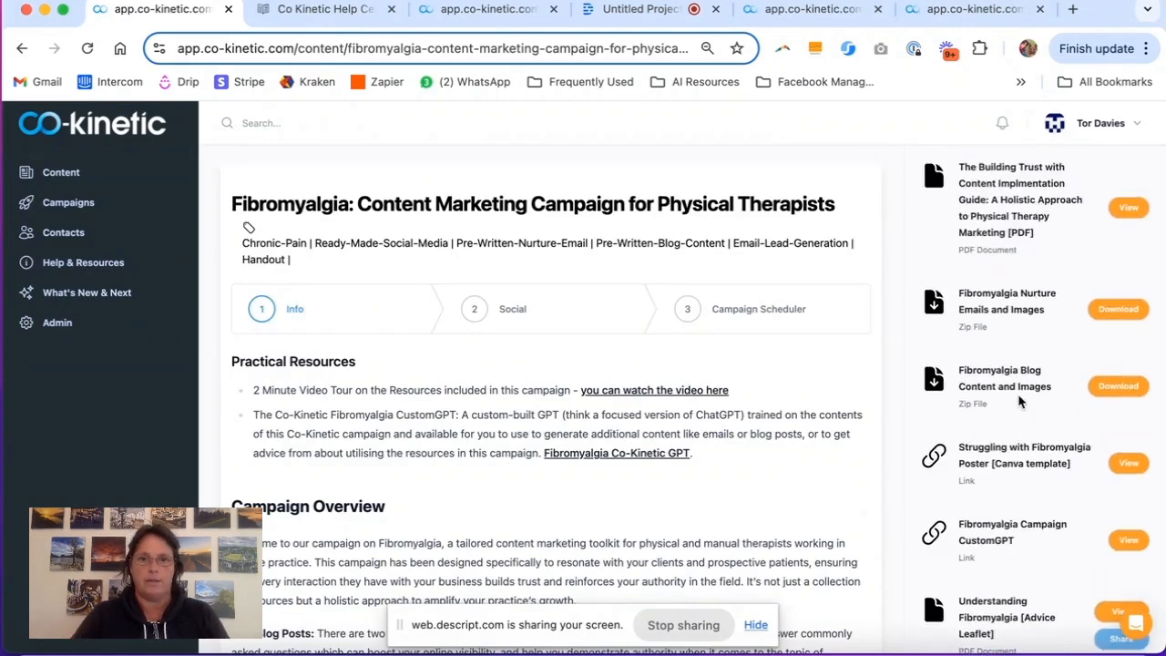
# Step: View the campaign's Social stage and its Campaign Scheduler settings down to the campaign URLs
pyautogui.click(513, 311)
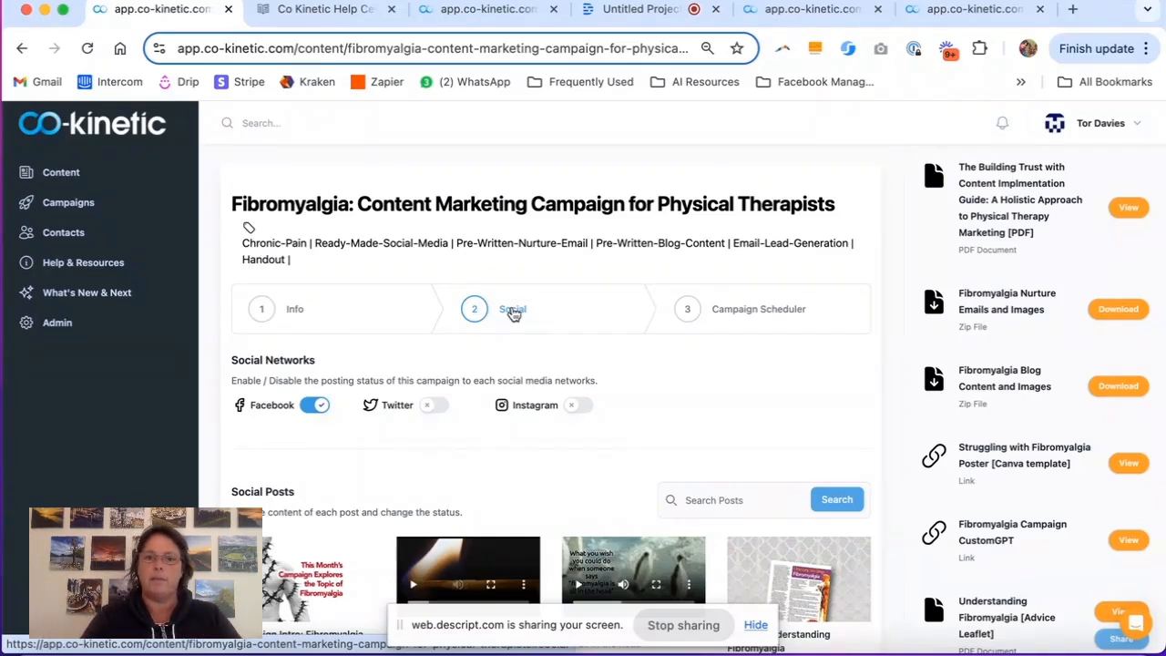
pyautogui.click(756, 311)
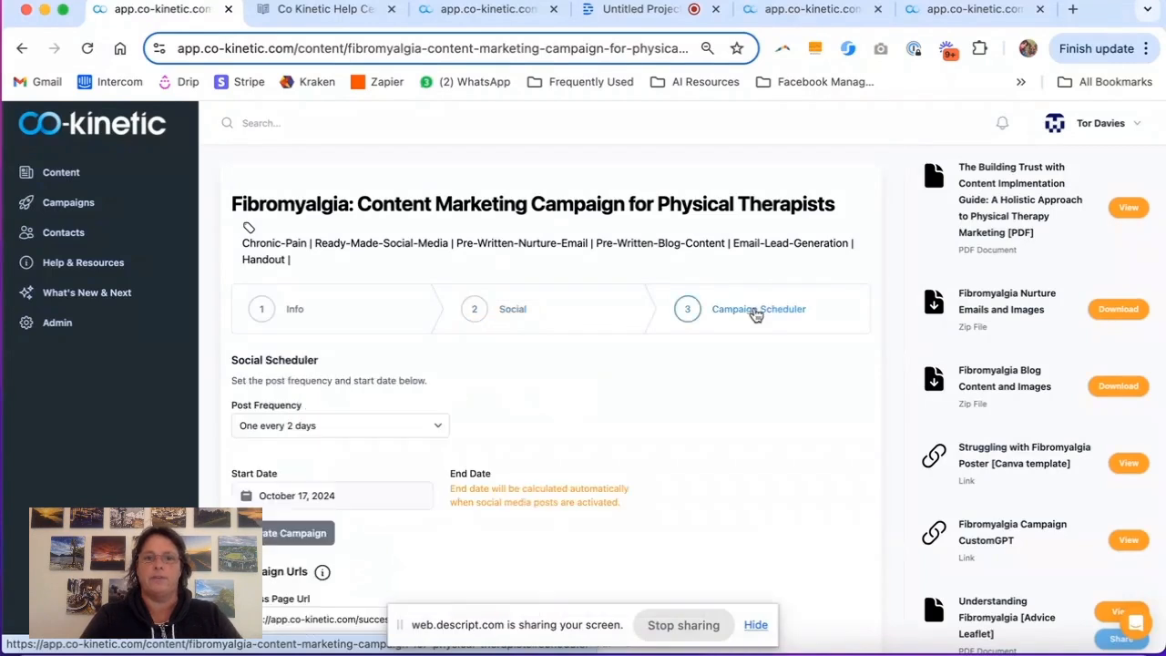
pyautogui.scroll(-4, 554, 373)
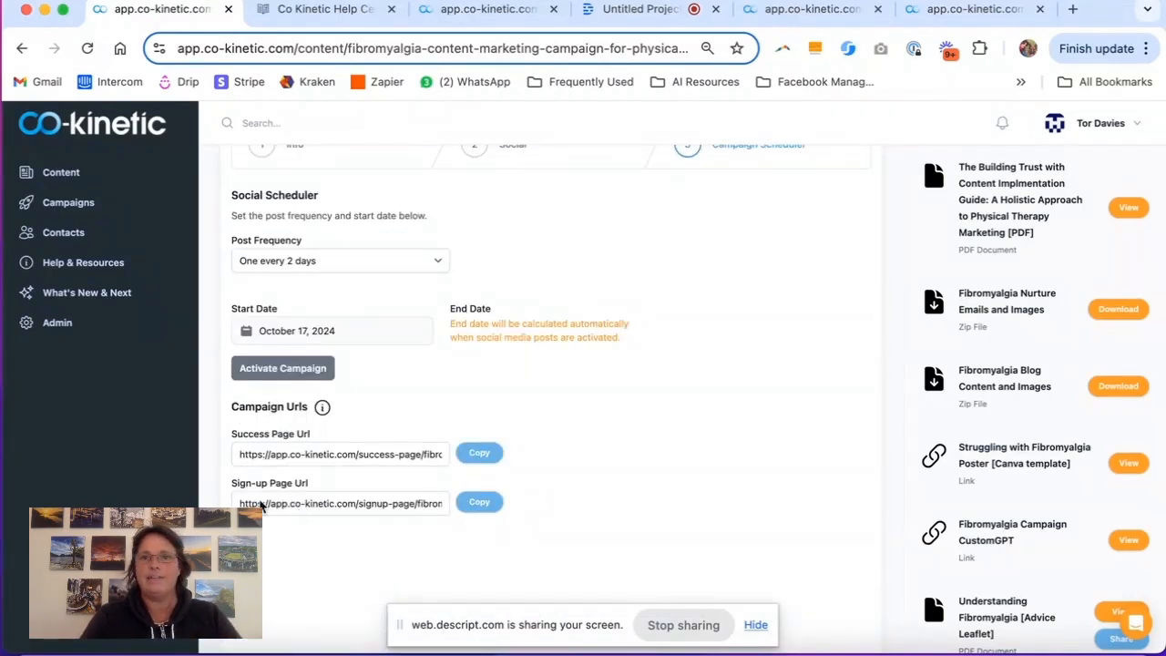
# Step: Examine the Fibromyalgia sign-up page, including its lead form, key features and leaflet previews
pyautogui.click(794, 11)
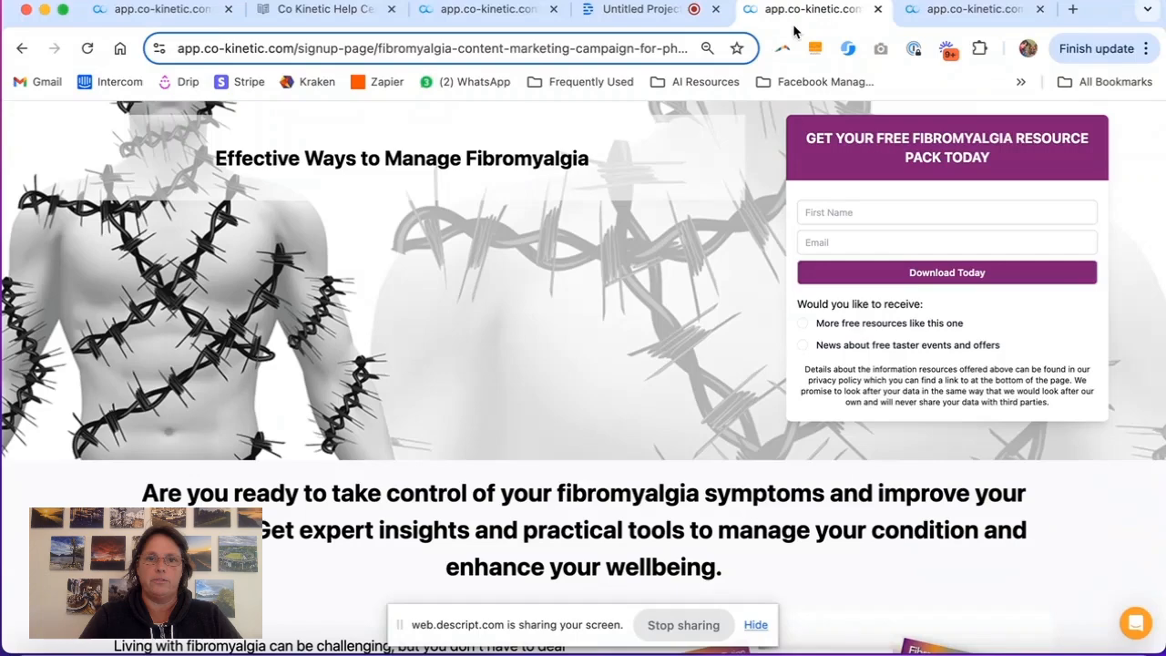
pyautogui.scroll(-13, 559, 262)
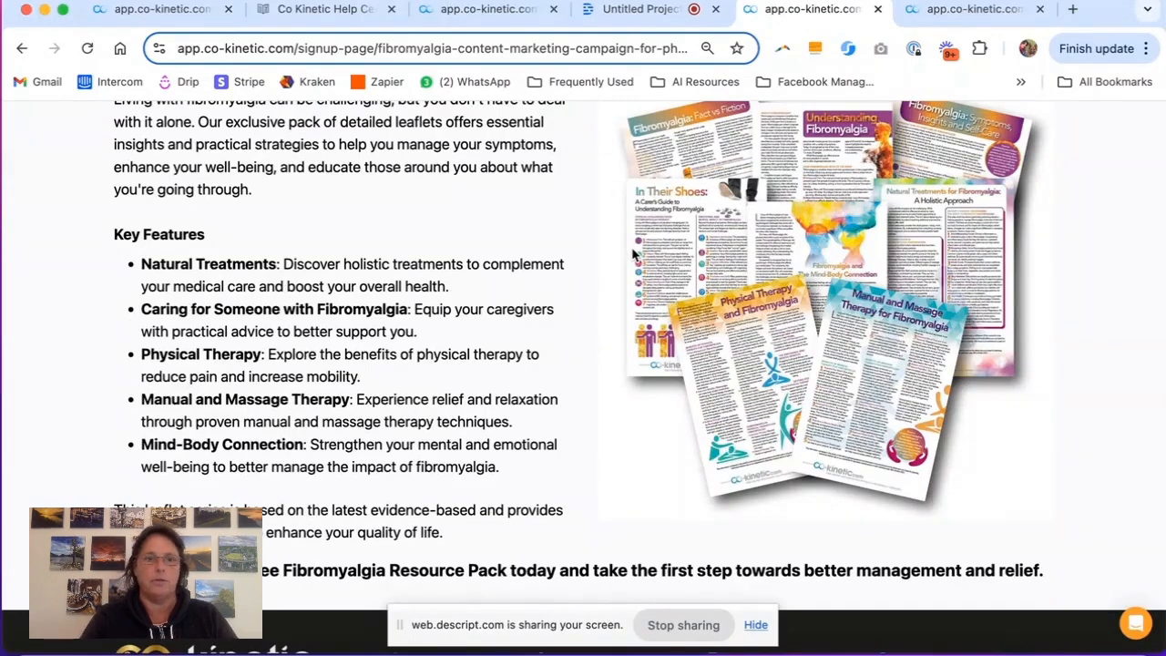
pyautogui.scroll(-2, 389, 392)
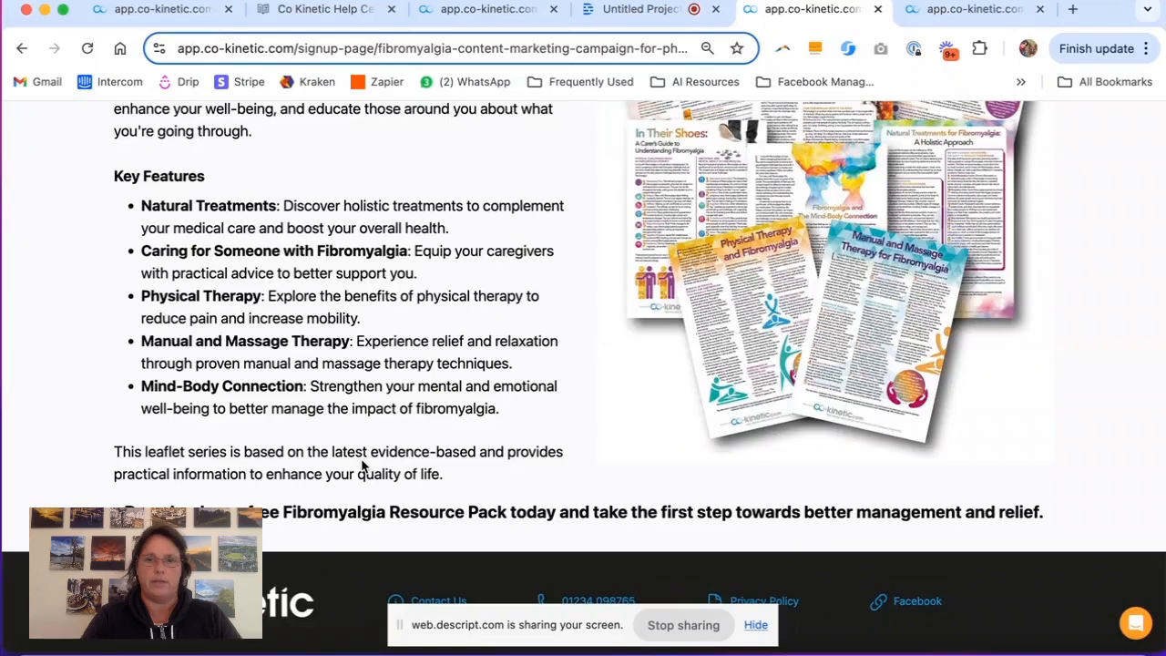
pyautogui.scroll(8, 362, 465)
pyautogui.scroll(2, 360, 465)
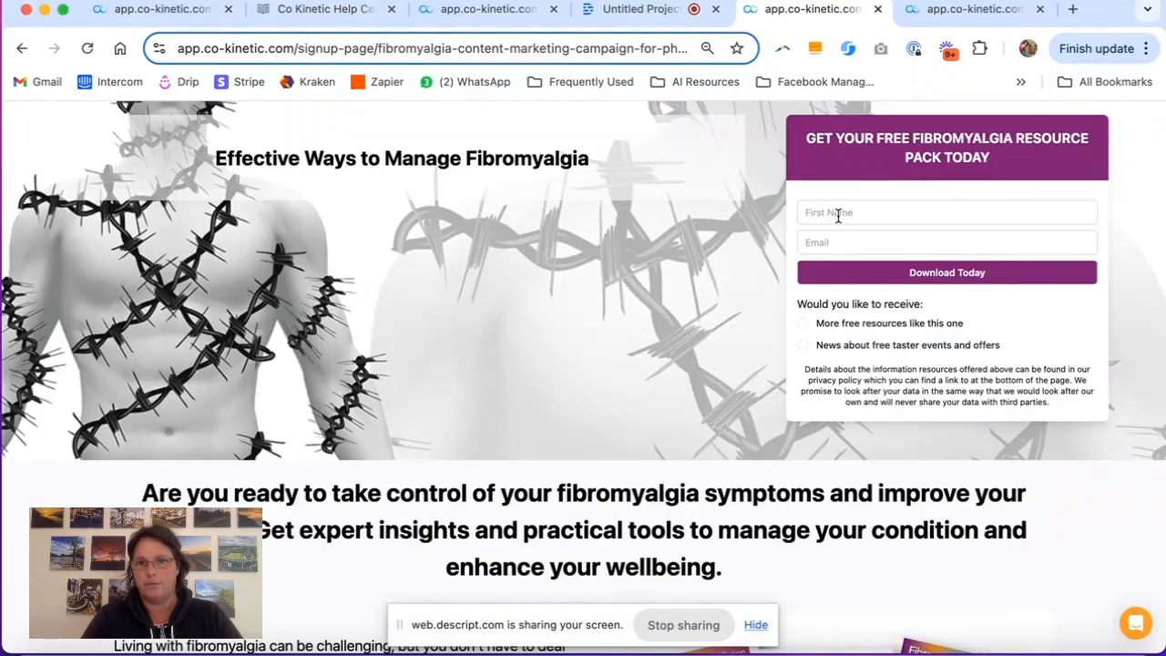
pyautogui.scroll(-1, 839, 260)
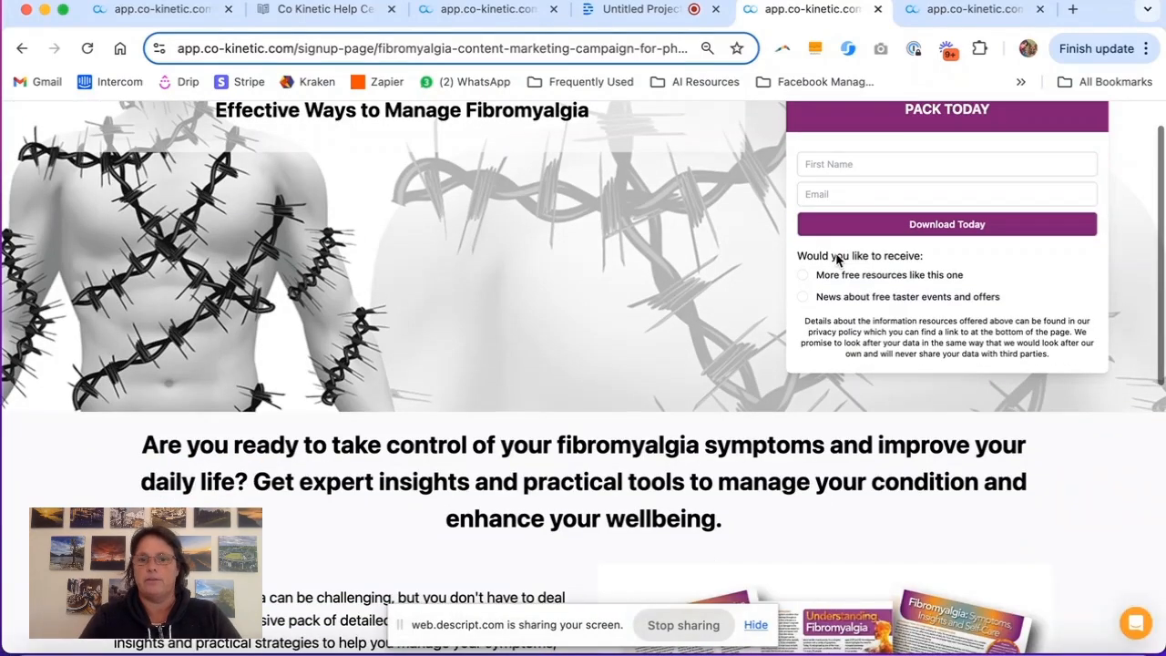
pyautogui.scroll(-4, 799, 536)
pyautogui.scroll(5, 798, 530)
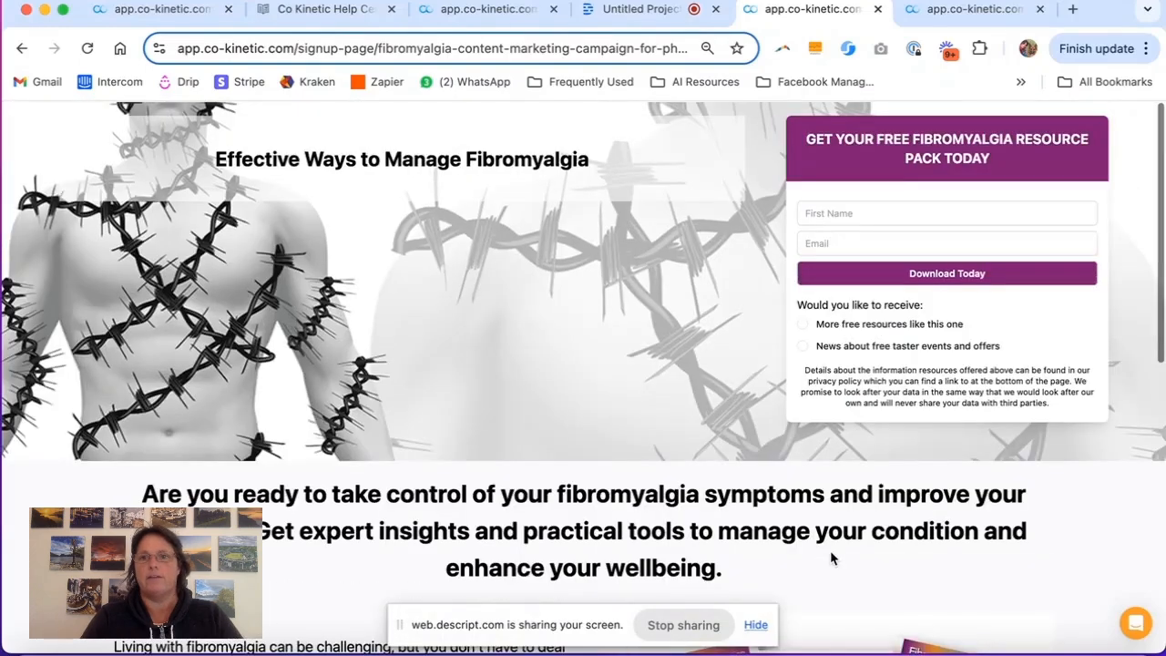
# Step: View the Fibromyalgia success page with its advice resources and return to the campaign's scheduler
pyautogui.click(943, 9)
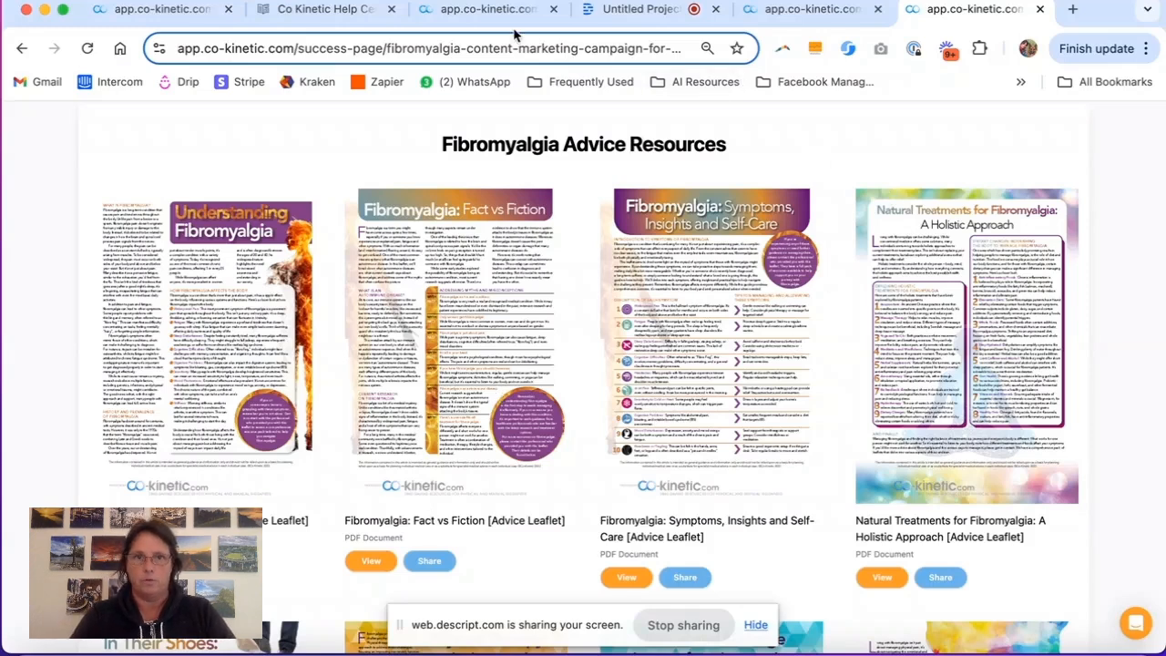
pyautogui.click(163, 11)
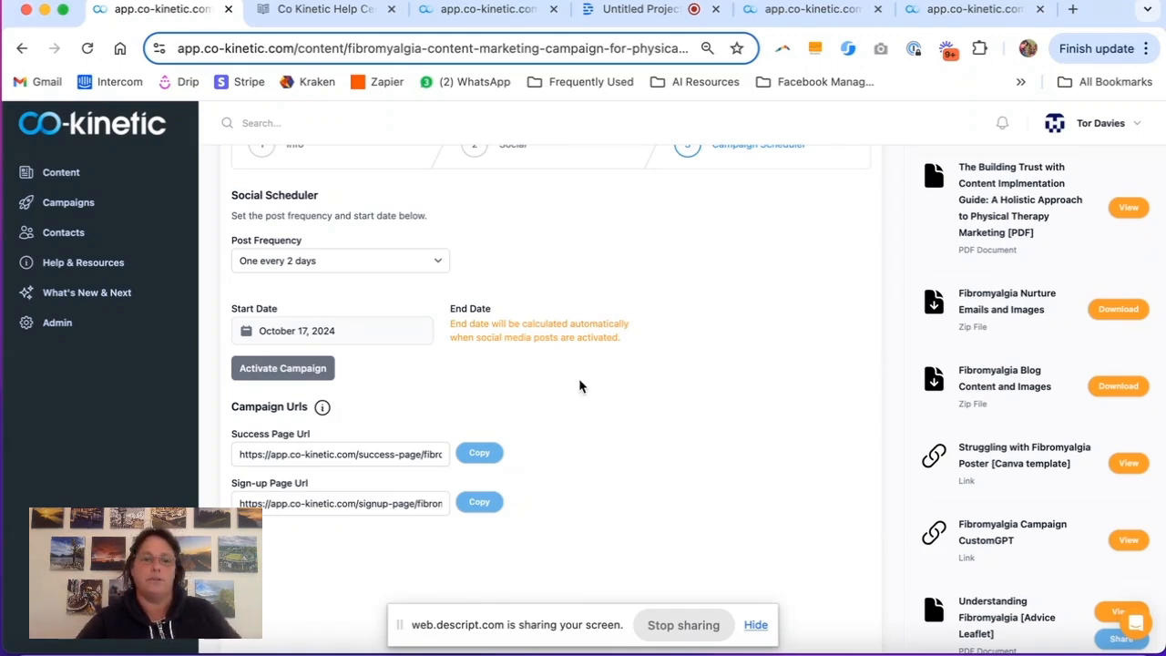
pyautogui.scroll(3, 394, 255)
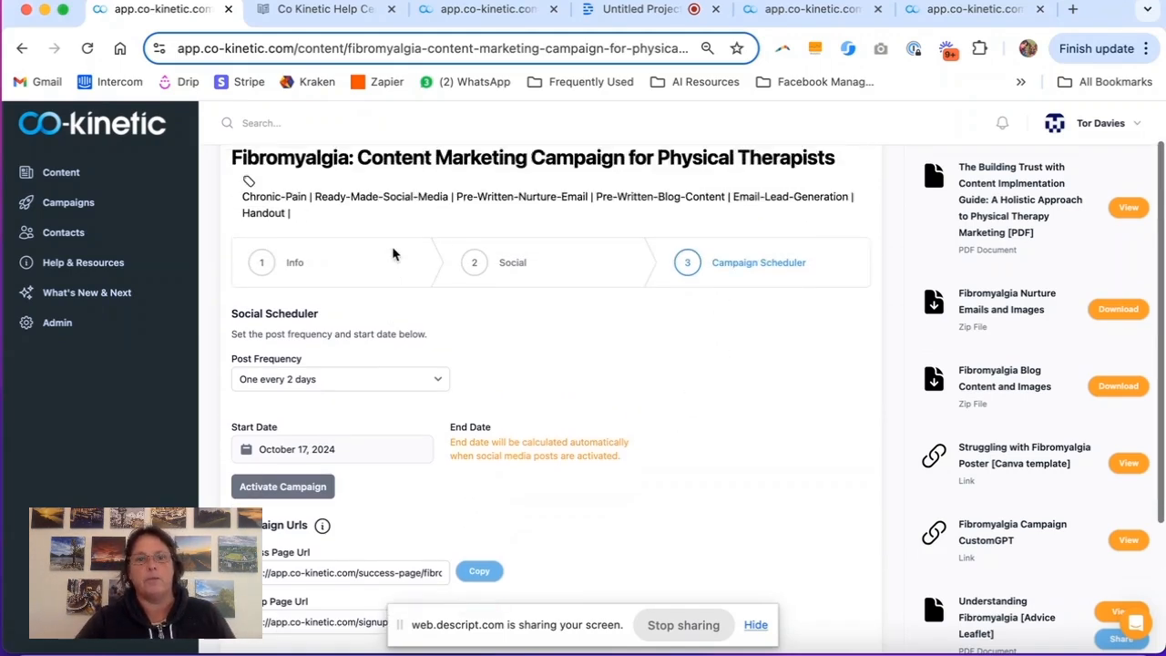
pyautogui.scroll(-1, 499, 294)
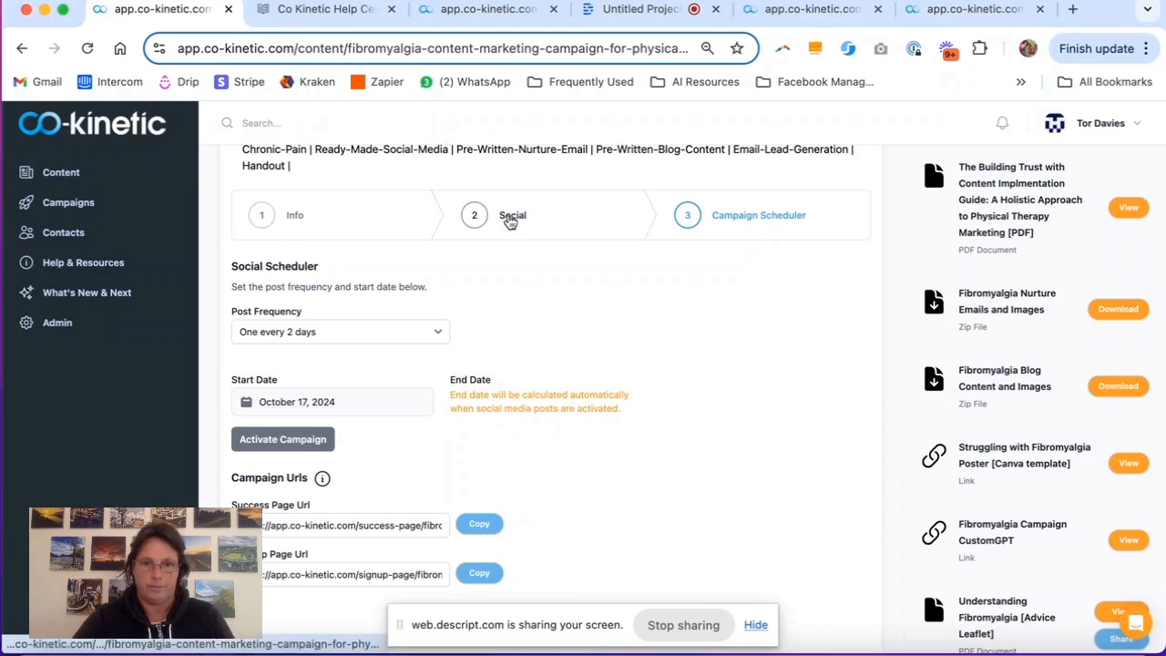
# Step: Open the campaign's Social stage and look through its ready-made social posts
pyautogui.click(510, 223)
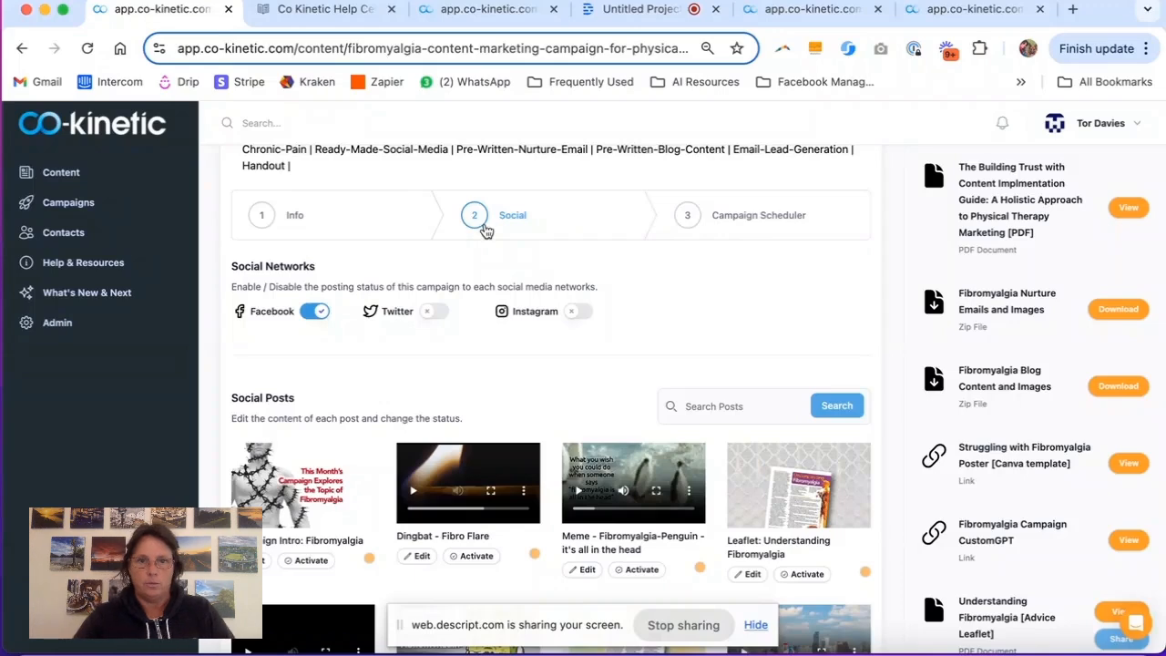
pyautogui.scroll(-3, 529, 357)
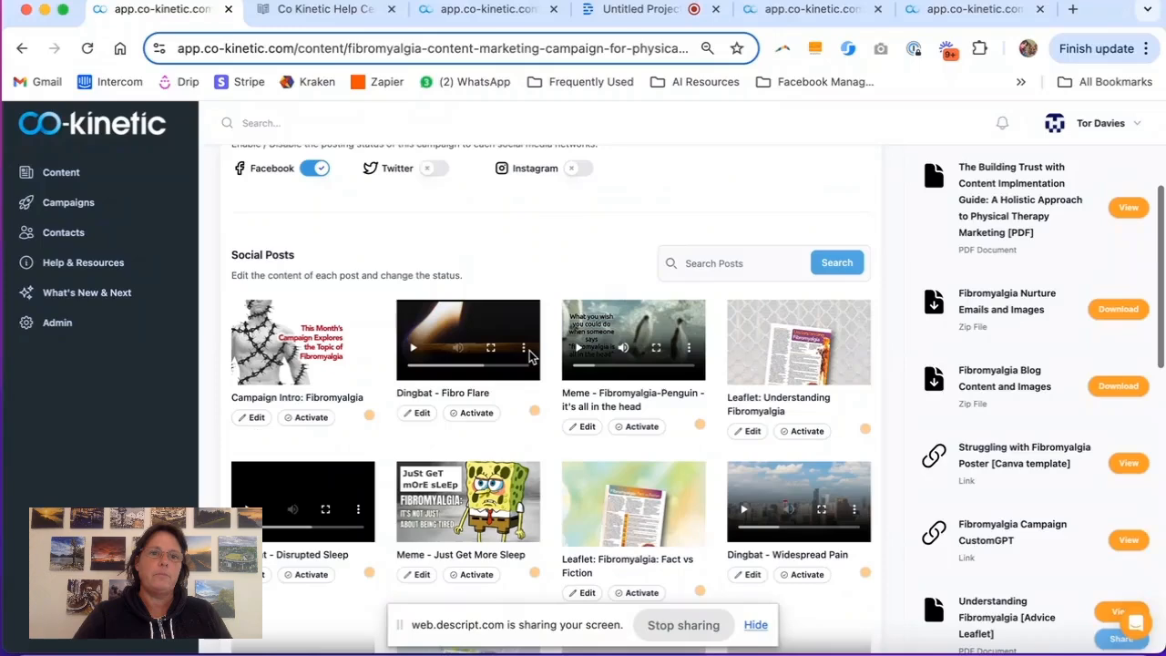
pyautogui.scroll(-1, 530, 357)
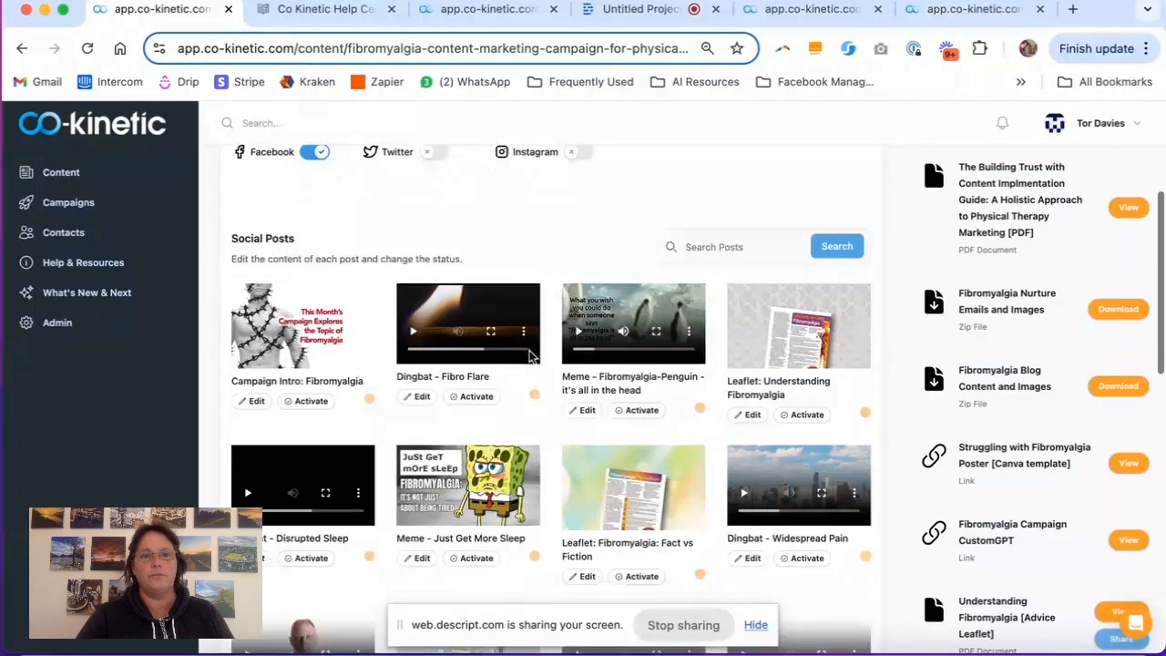
# Step: Try to enable Twitter posting for the Fibromyalgia campaign
pyautogui.scroll(1, 513, 229)
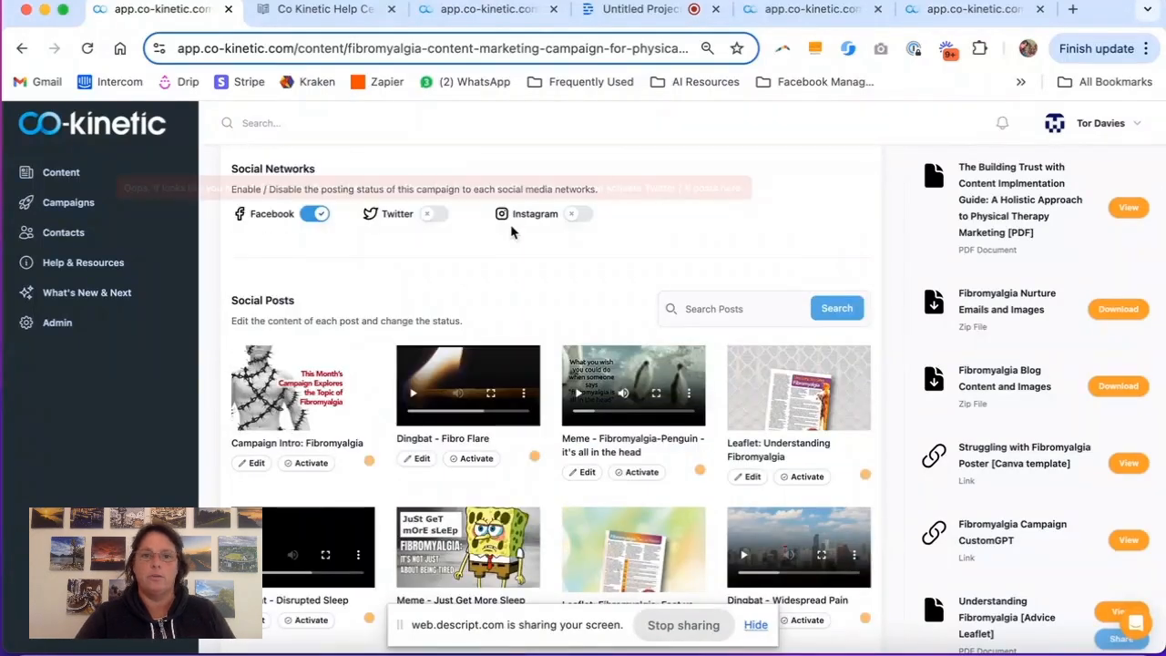
pyautogui.click(436, 217)
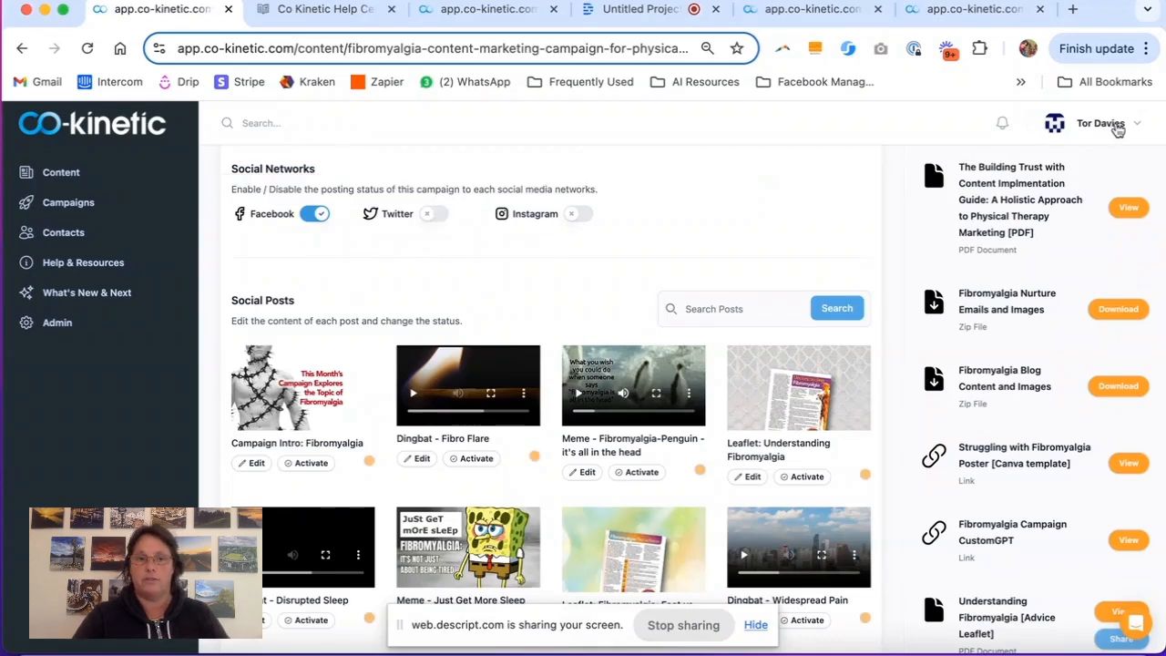
pyautogui.click(437, 220)
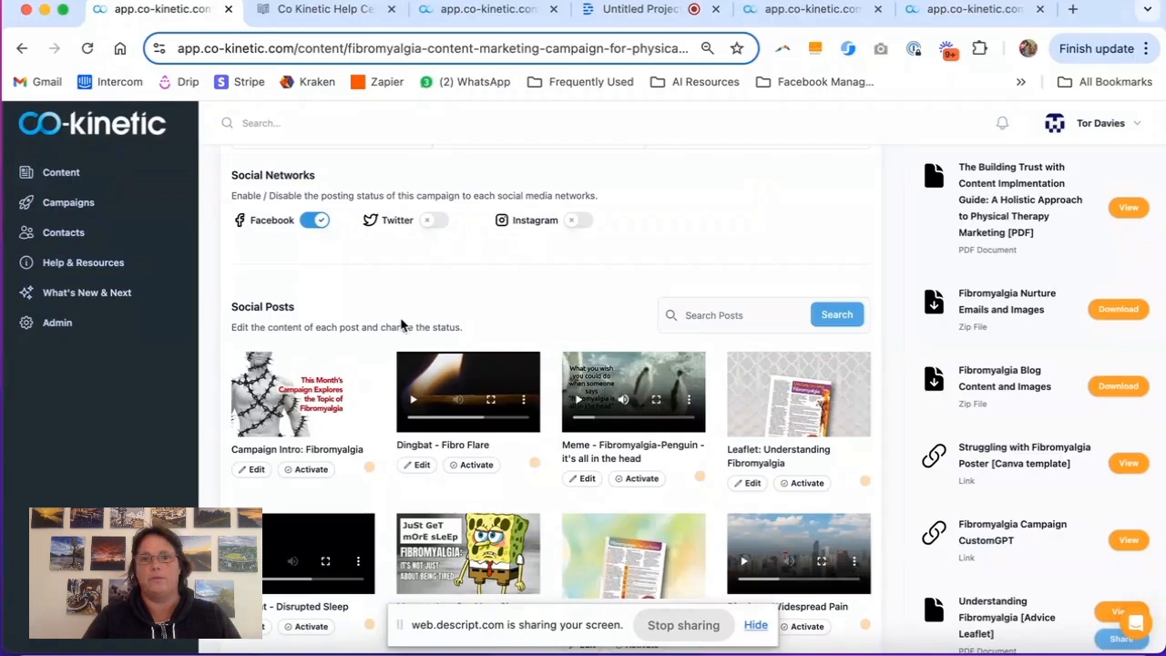
# Step: Open the Campaign Intro: Fibromyalgia post for editing and review its call-to-action options
pyautogui.scroll(-2, 401, 326)
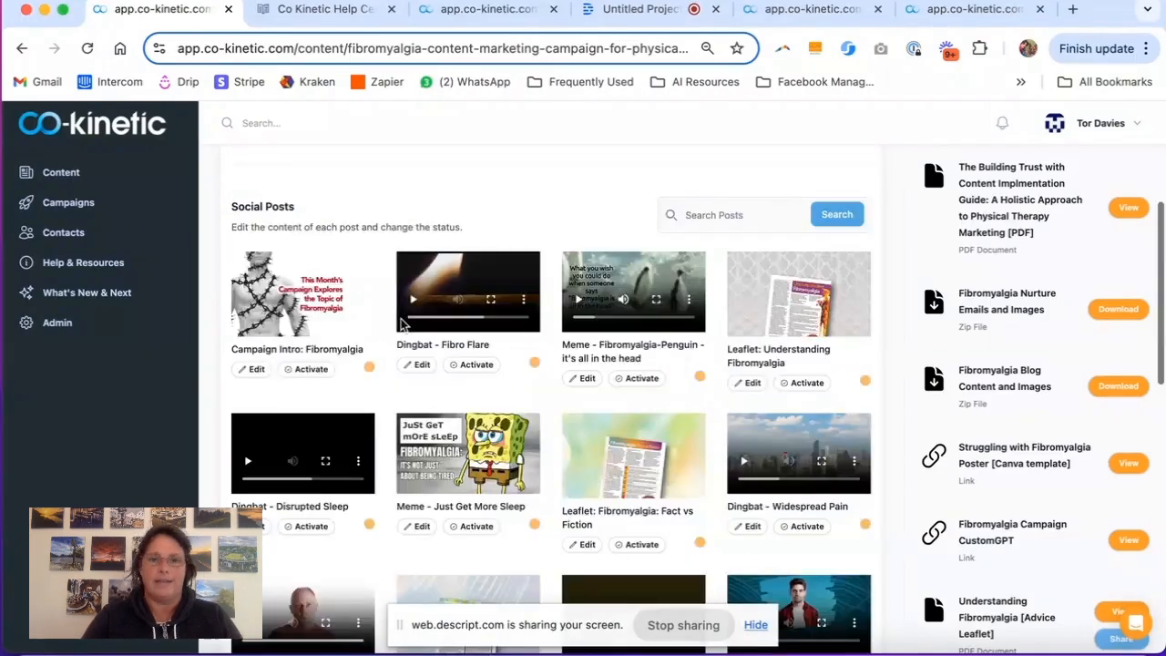
pyautogui.click(252, 368)
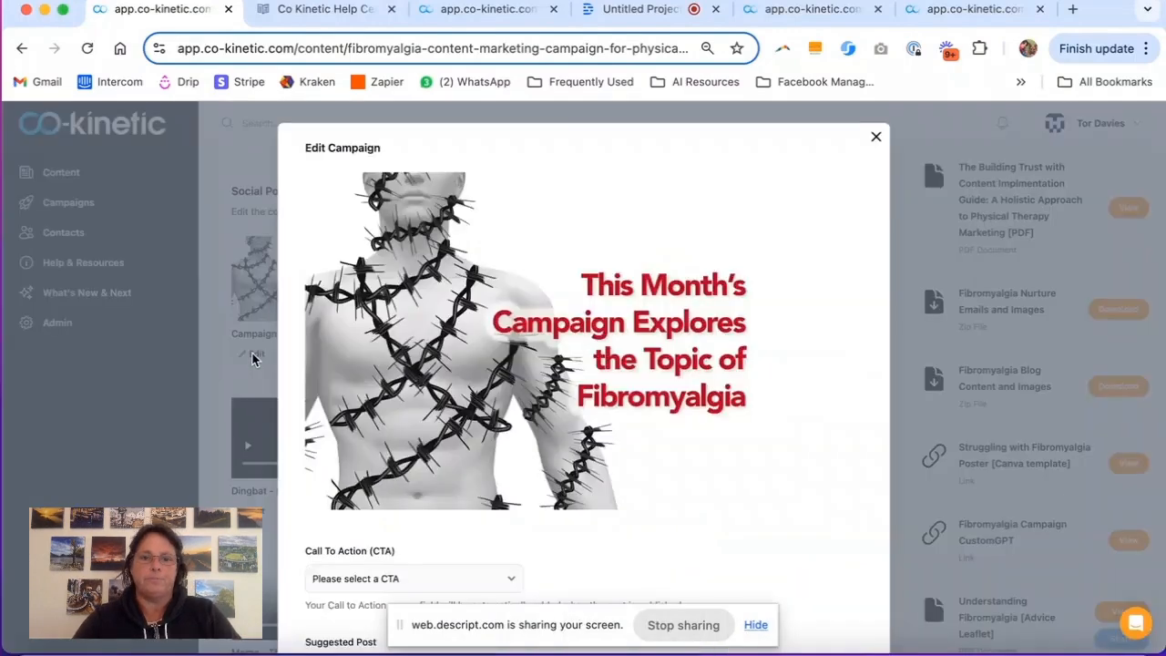
pyautogui.scroll(-2, 426, 364)
pyautogui.scroll(-2, 425, 364)
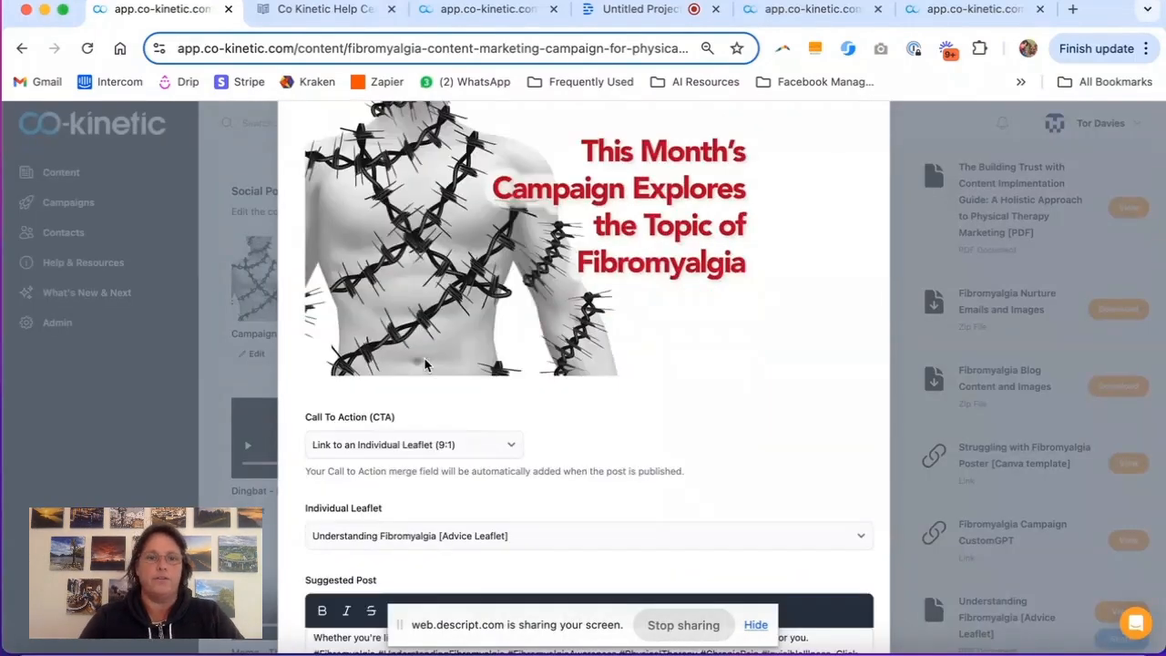
pyautogui.scroll(-2, 396, 377)
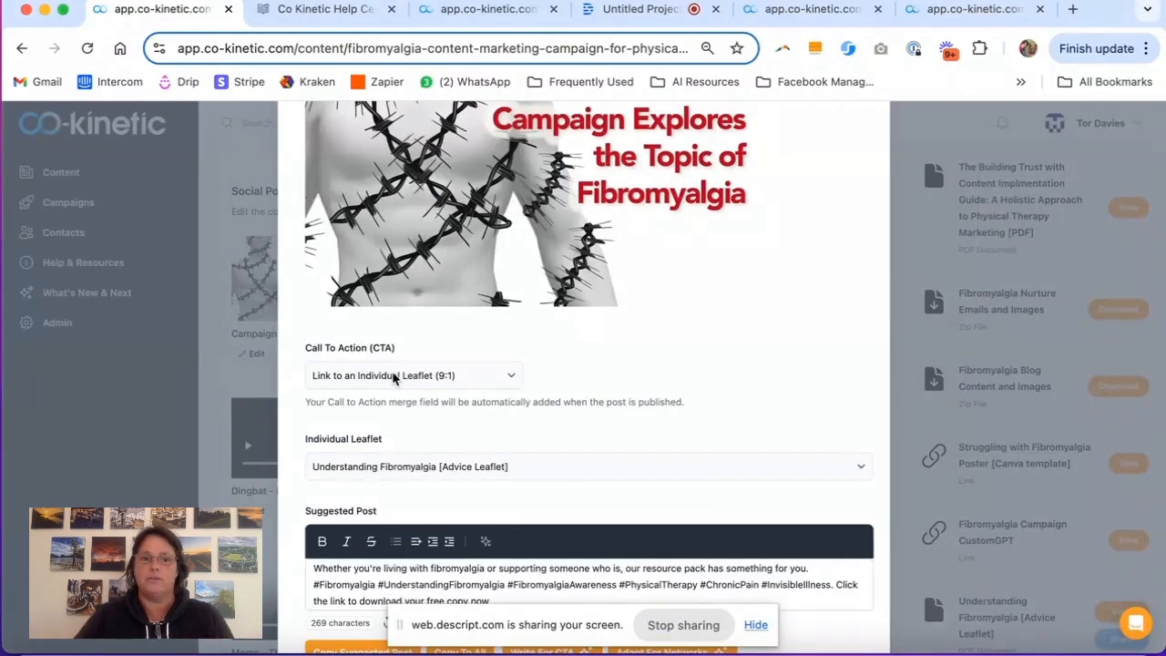
pyautogui.click(393, 377)
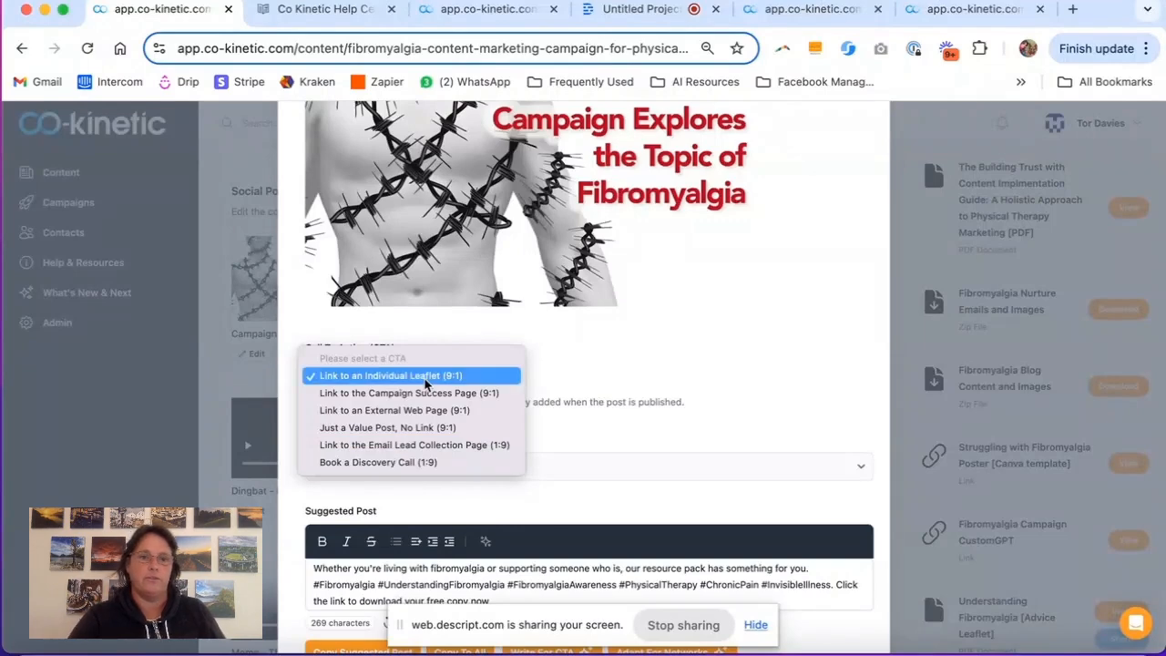
pyautogui.click(629, 434)
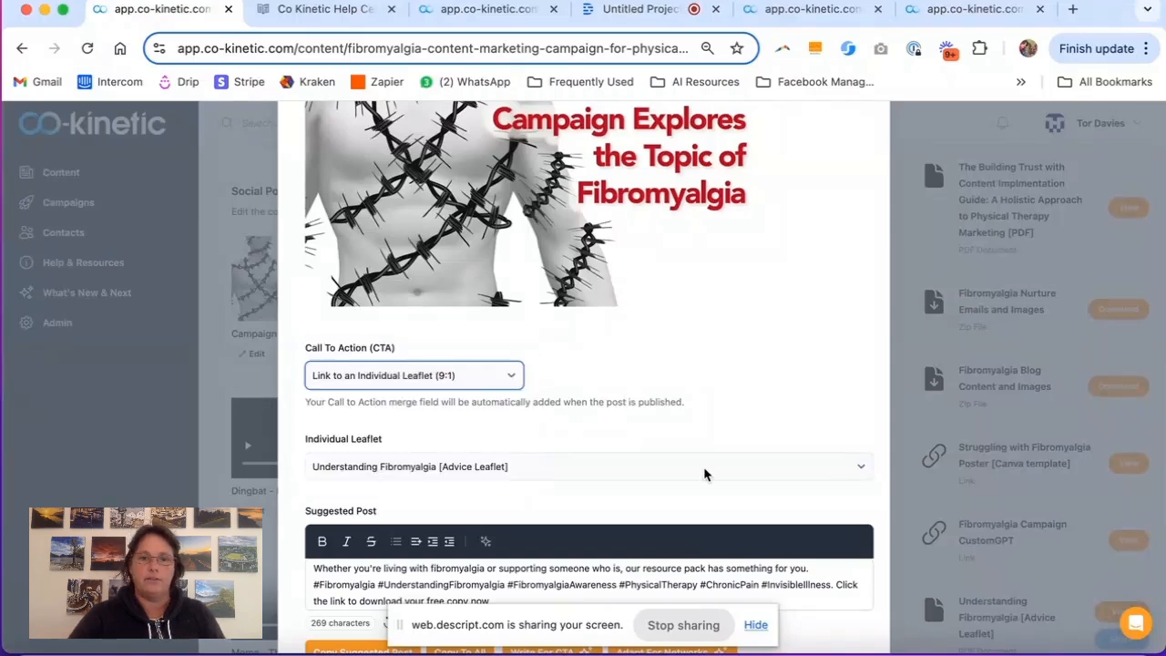
# Step: Set the post's call to action to Link to the Campaign Success Page (9:1) and check the Fibromyalgia success page
pyautogui.click(704, 472)
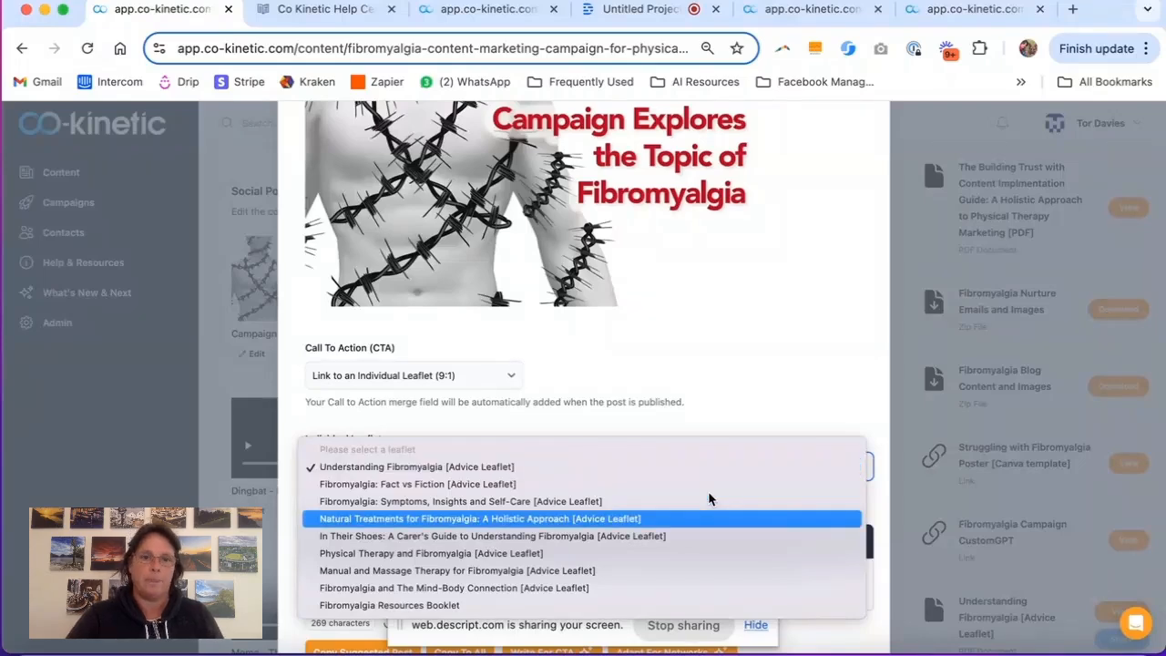
pyautogui.click(492, 377)
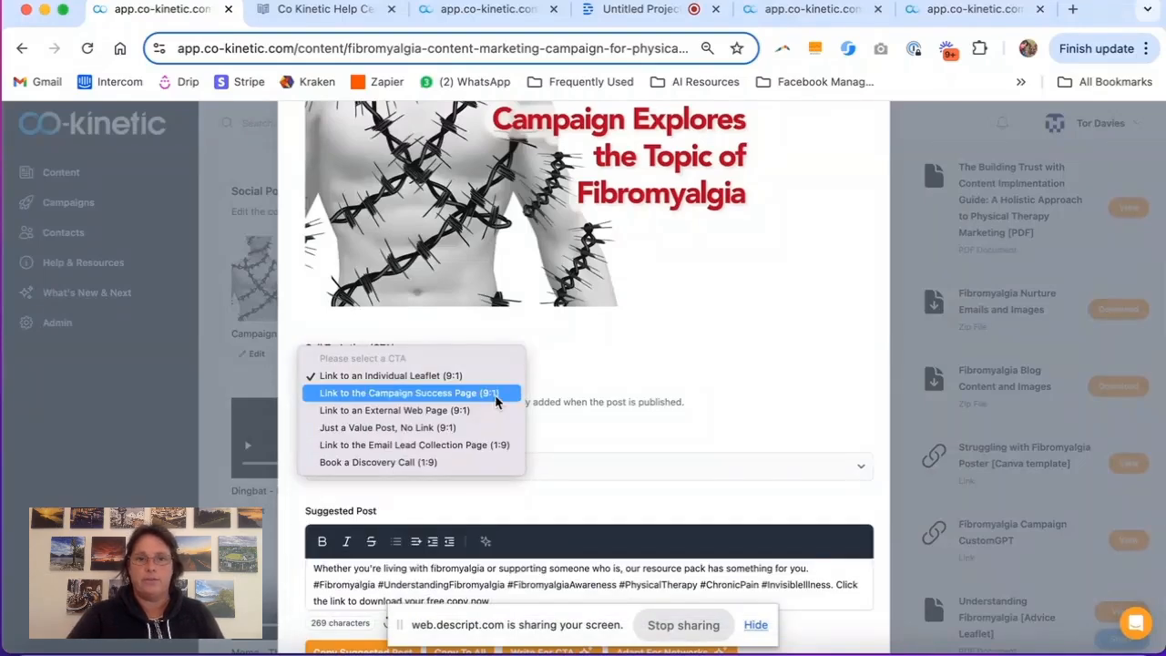
pyautogui.click(496, 395)
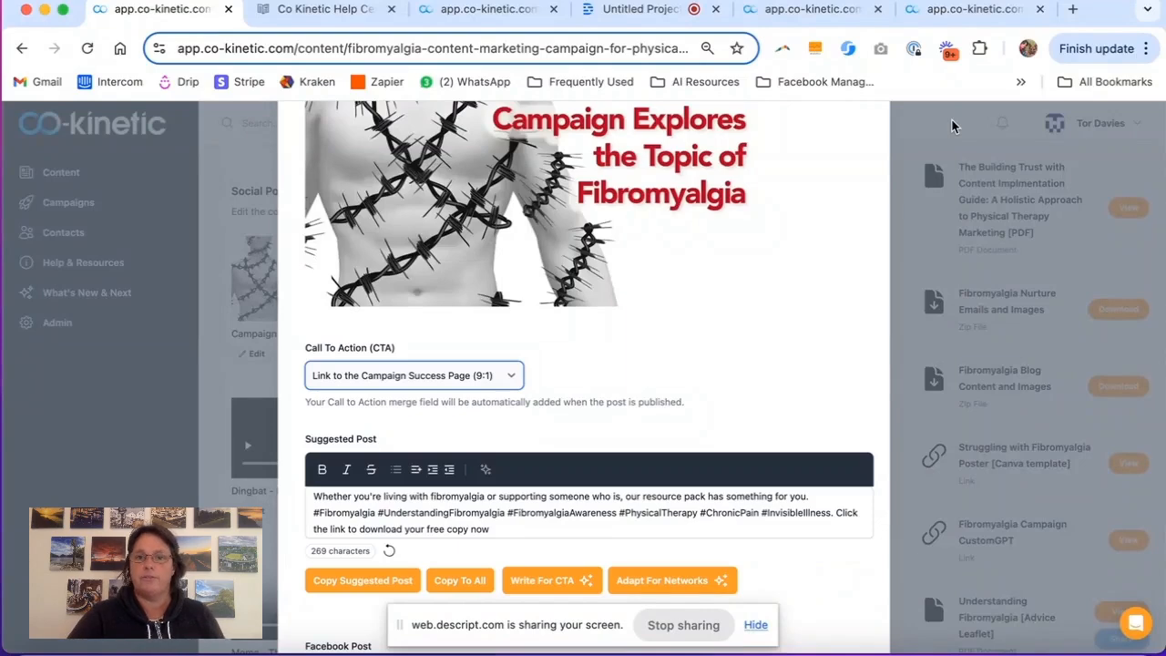
pyautogui.click(970, 24)
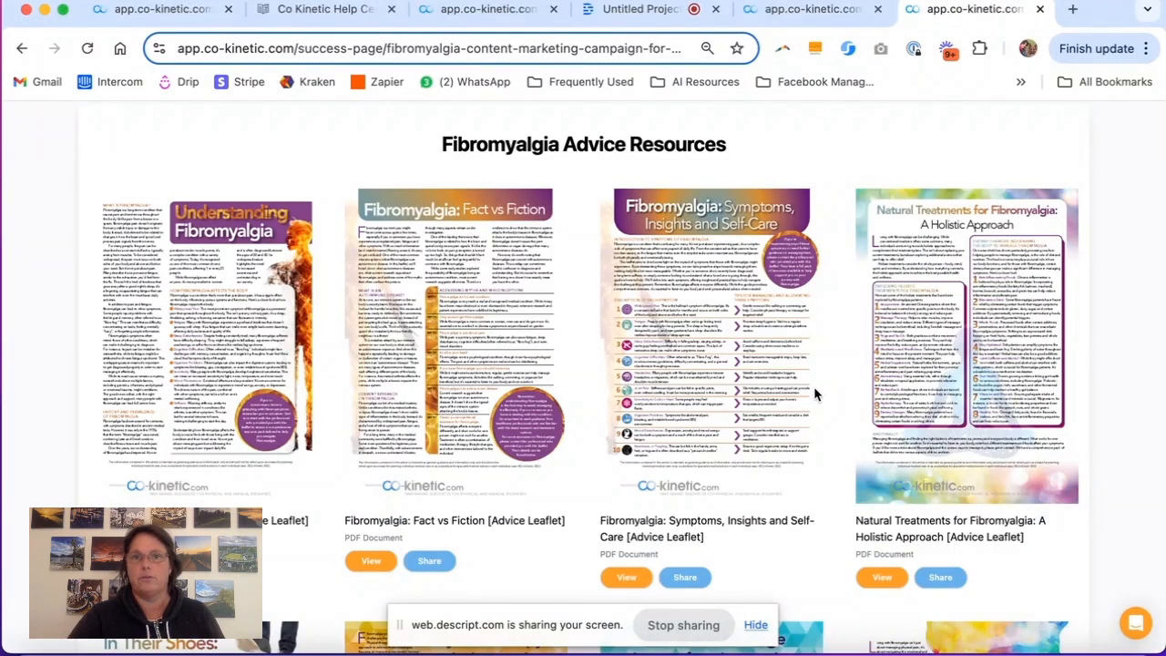
pyautogui.click(150, 9)
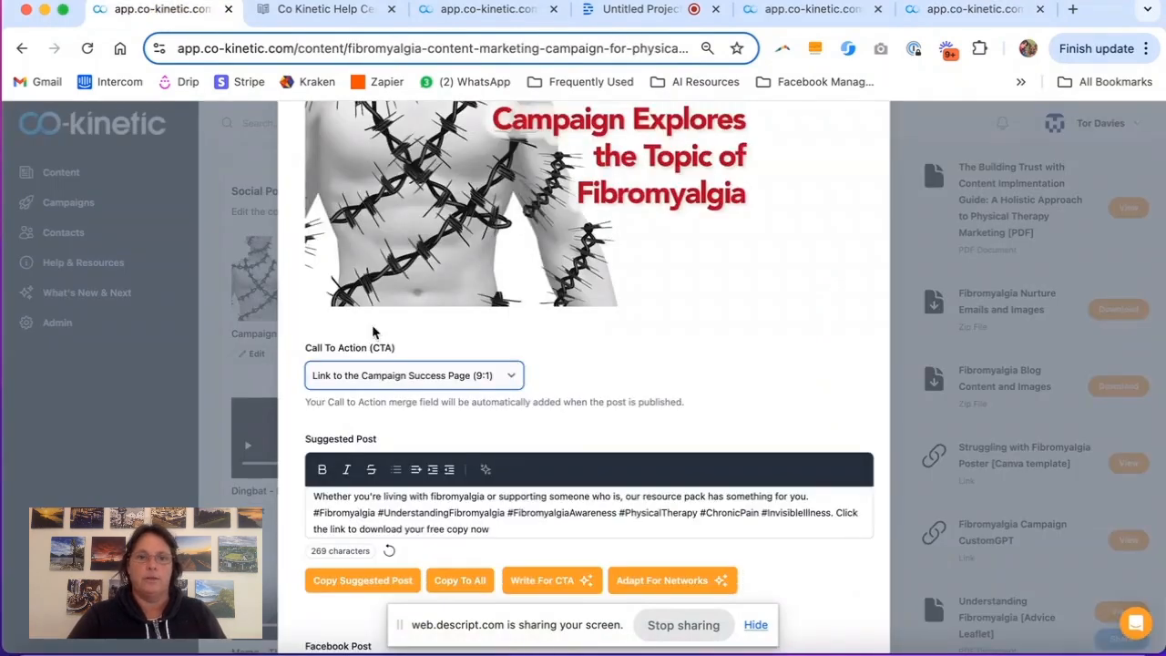
# Step: Switch the call to action to Link to an External Web Page (9:1) and go to its website URL field
pyautogui.click(473, 376)
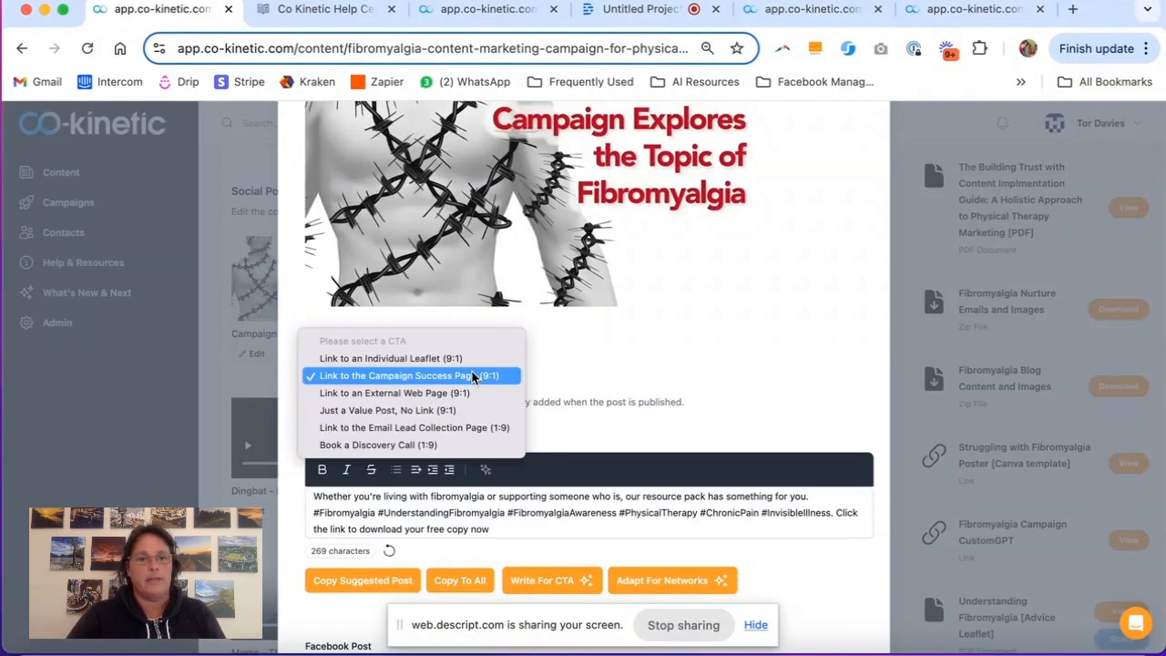
pyautogui.click(469, 392)
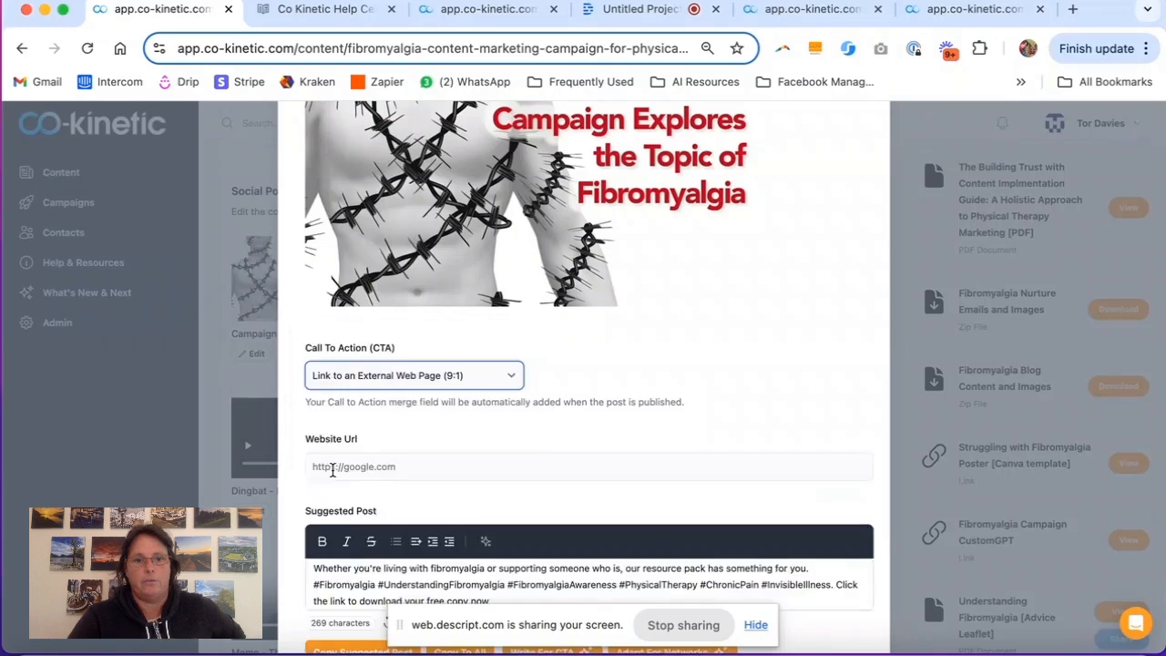
pyautogui.click(332, 468)
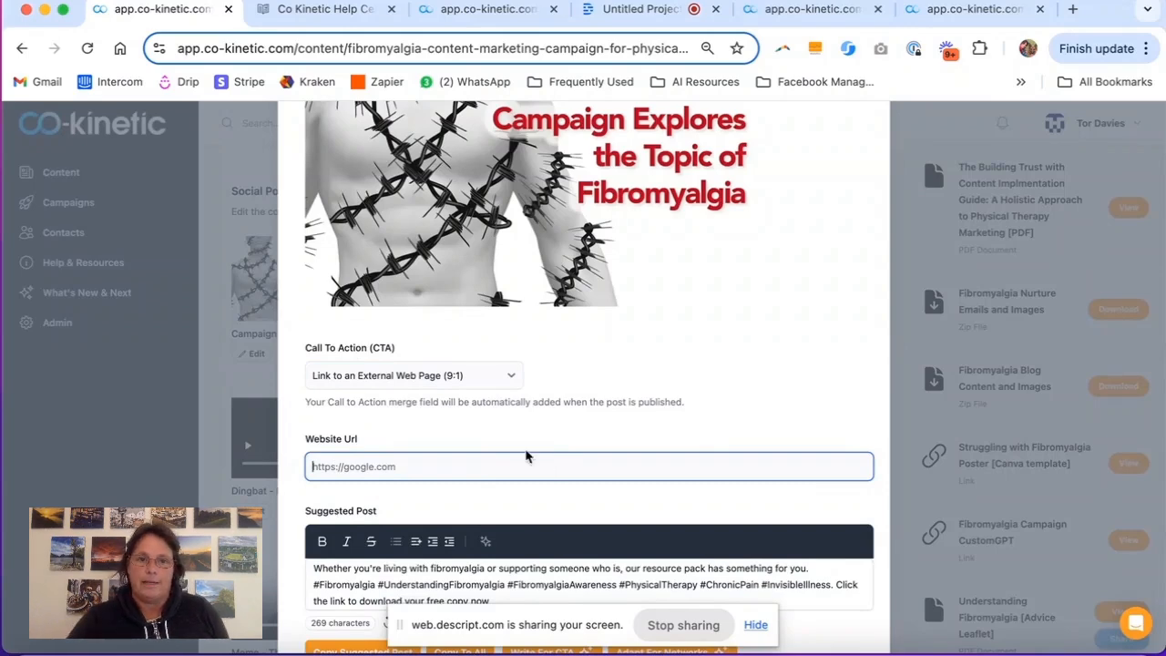
# Step: Switch the call to action to Just a Value Post, No Link (9:1) and place the cursor after the suggested post's closing line
pyautogui.click(507, 383)
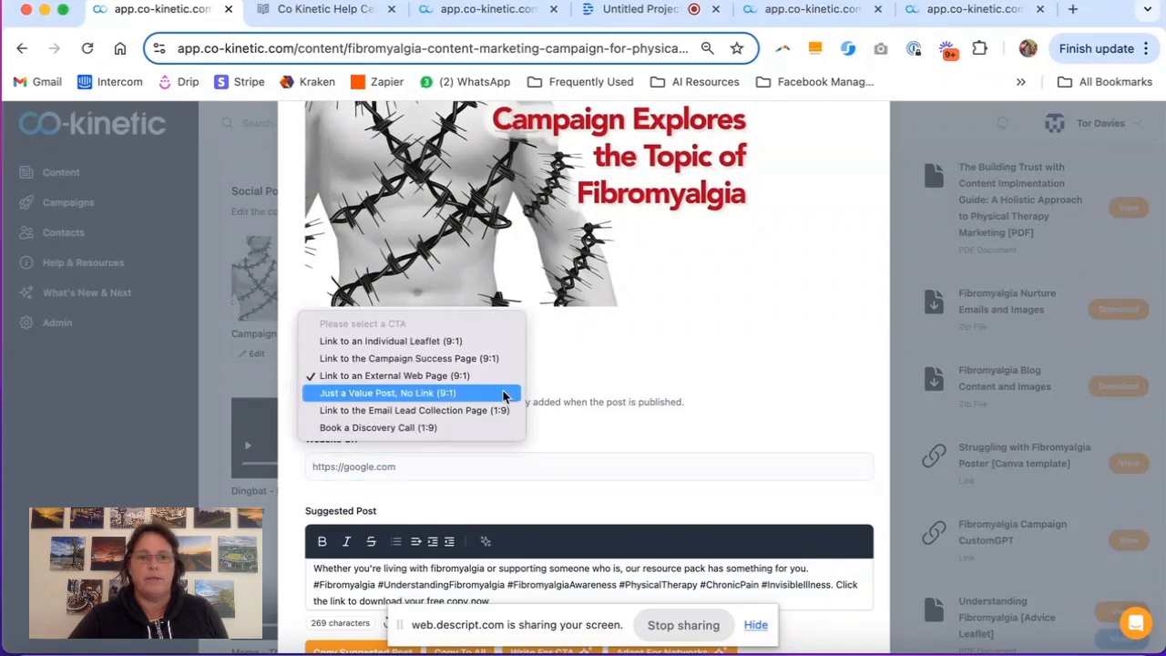
pyautogui.click(503, 392)
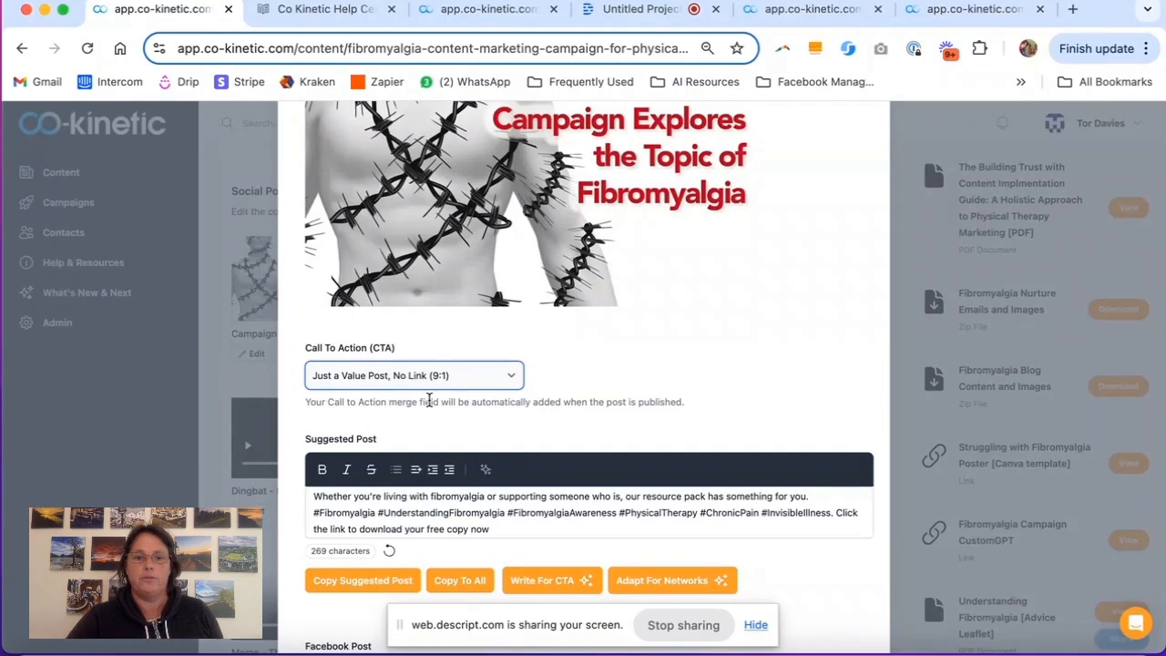
pyautogui.click(514, 528)
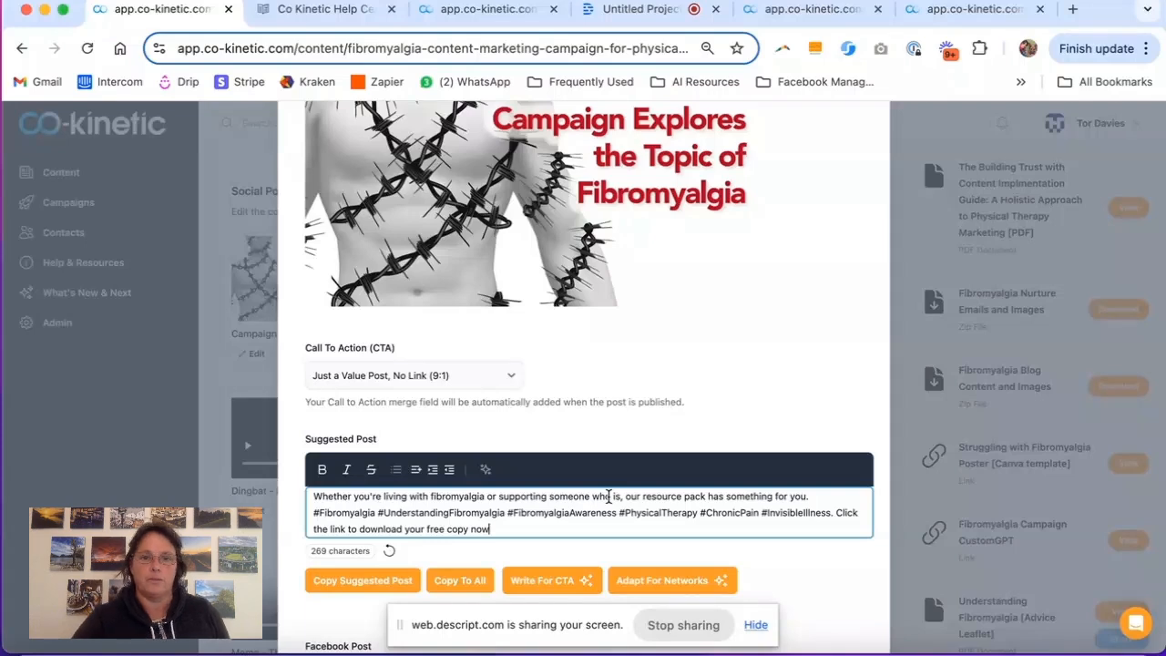
# Step: Switch the call to action to Link to the Email Lead Collection Page (1:9) and view the Fibromyalgia sign-up page
pyautogui.click(510, 376)
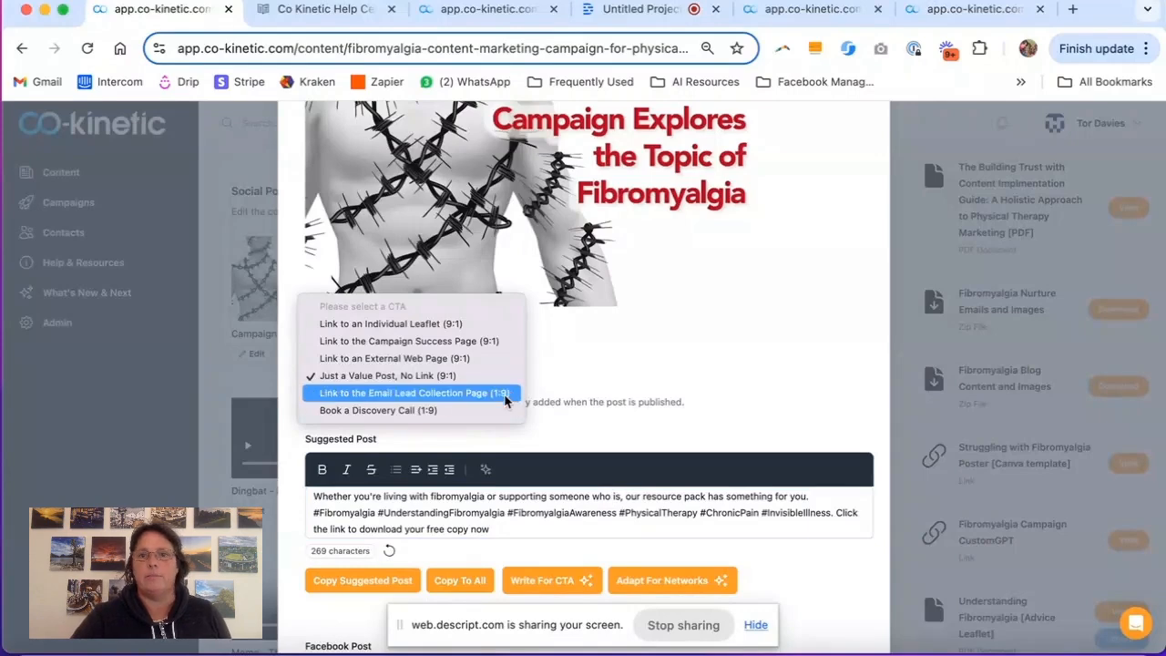
pyautogui.click(743, 60)
pyautogui.click(788, 18)
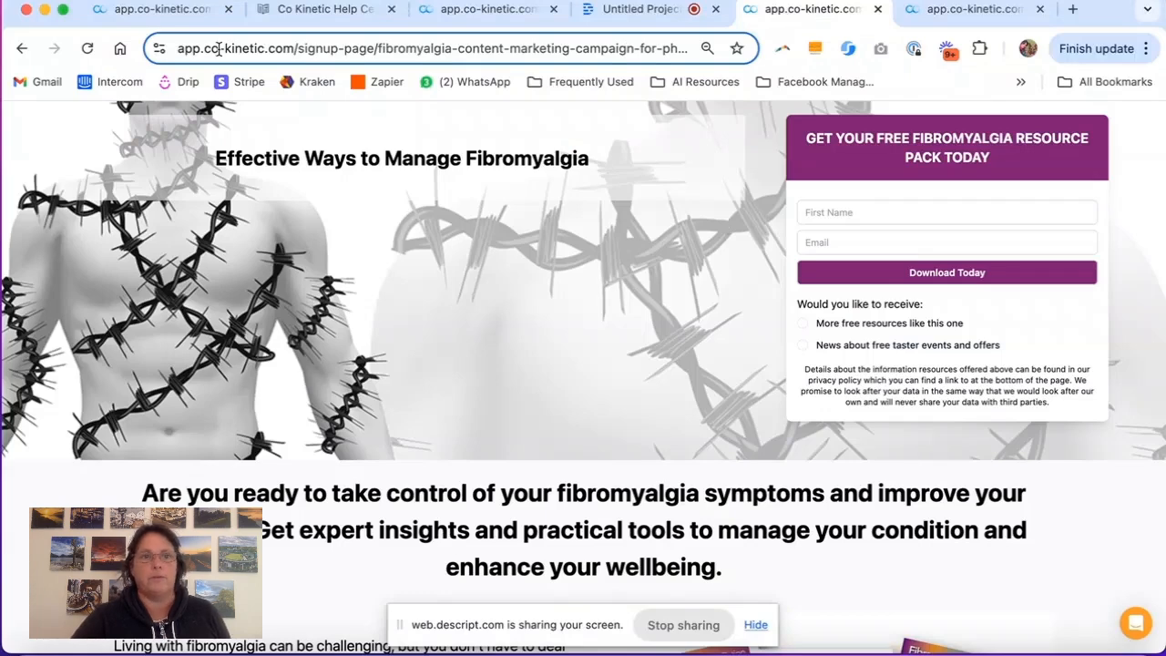
pyautogui.click(198, 11)
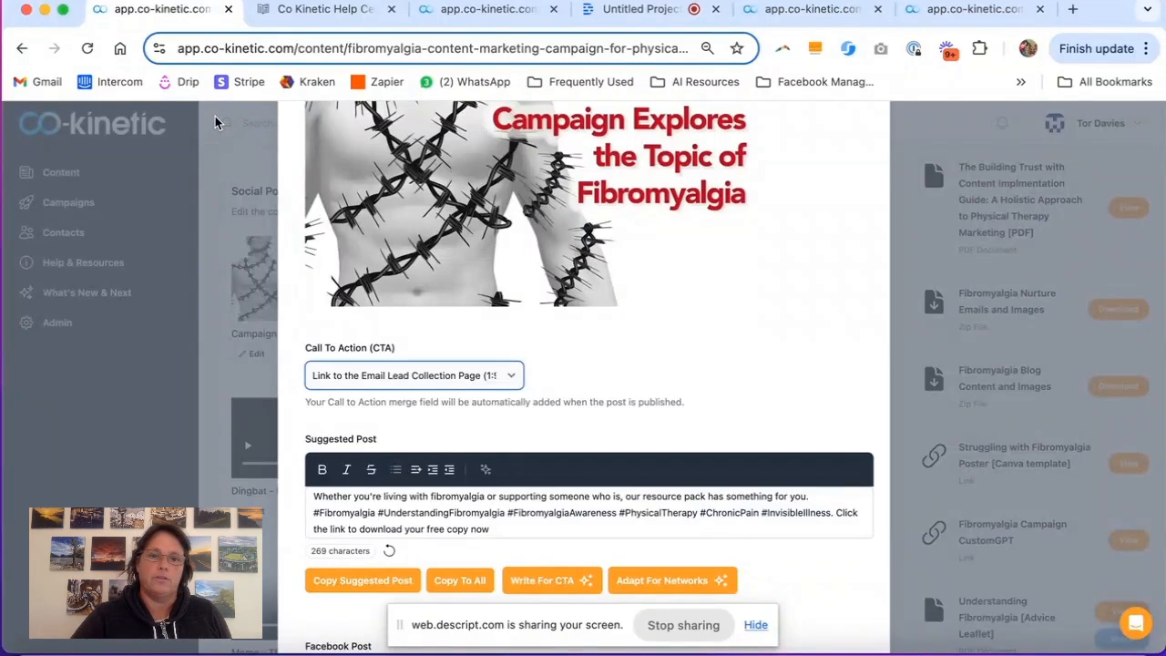
# Step: Set the post's call to action to Book a Discovery Call (1:9)
pyautogui.click(460, 377)
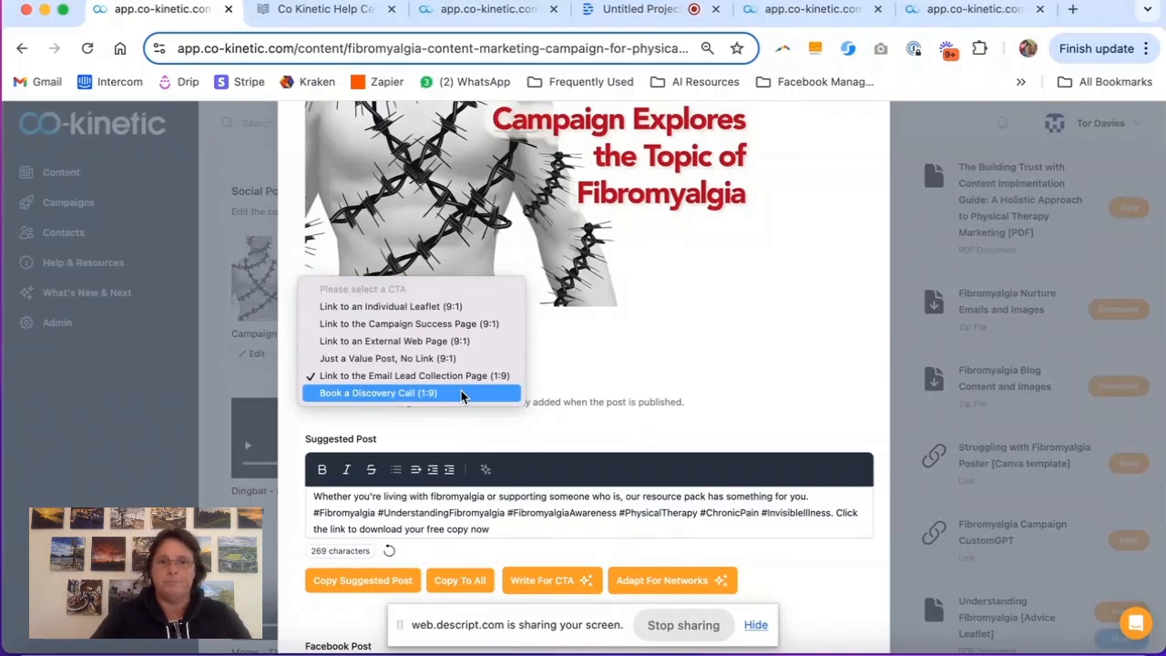
pyautogui.click(462, 395)
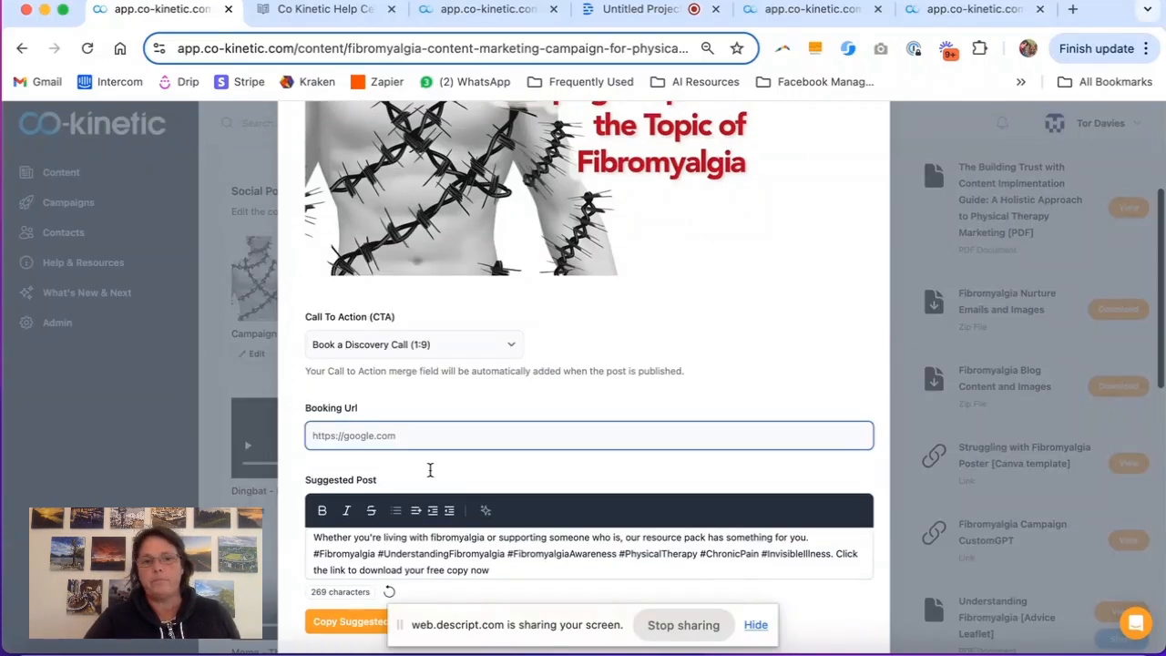
pyautogui.scroll(-1, 429, 470)
pyautogui.scroll(-1, 430, 474)
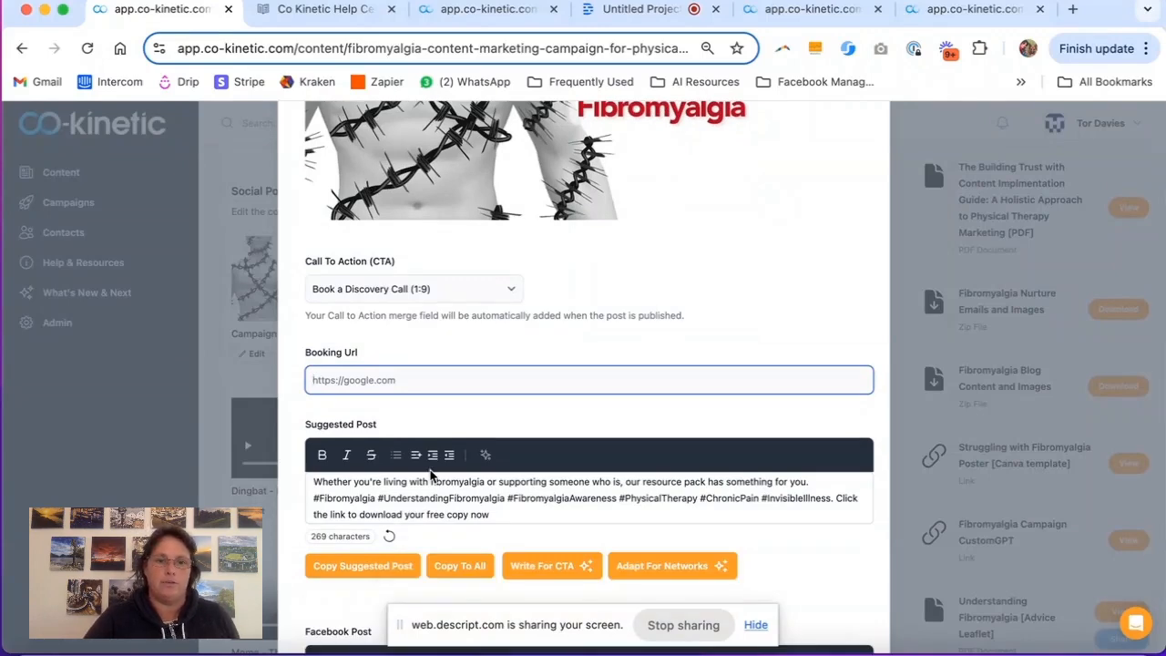
pyautogui.scroll(-1, 432, 474)
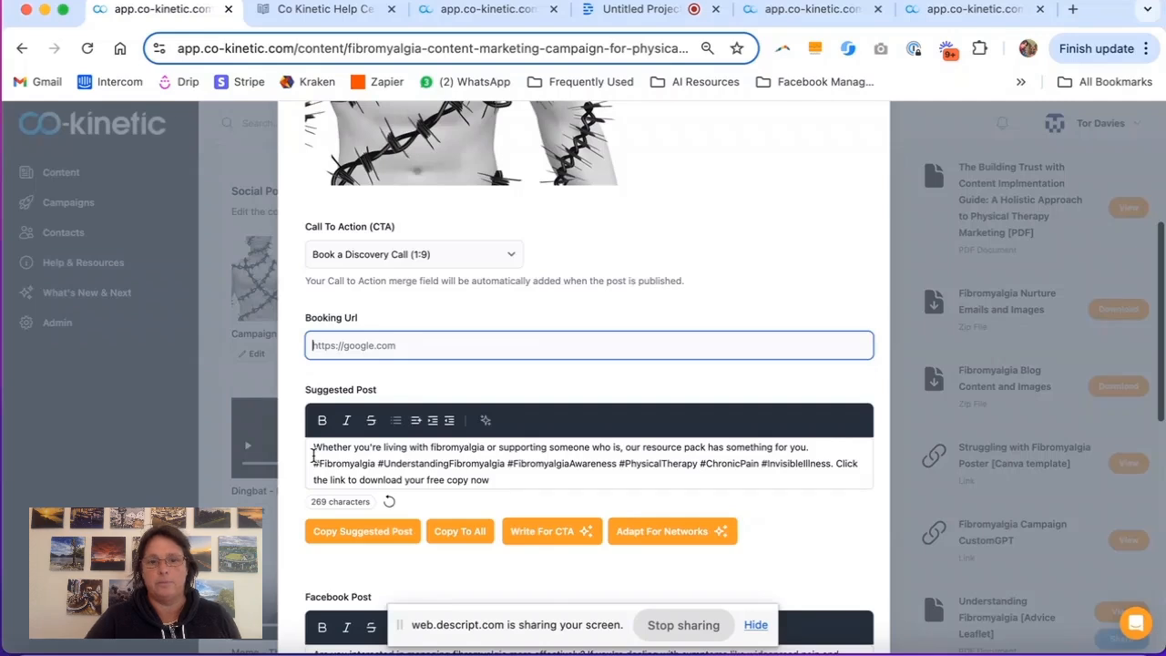
# Step: Highlight the suggested post's full text and copy the suggested post to all social networks
pyautogui.moveTo(314, 455); pyautogui.dragTo(504, 482)
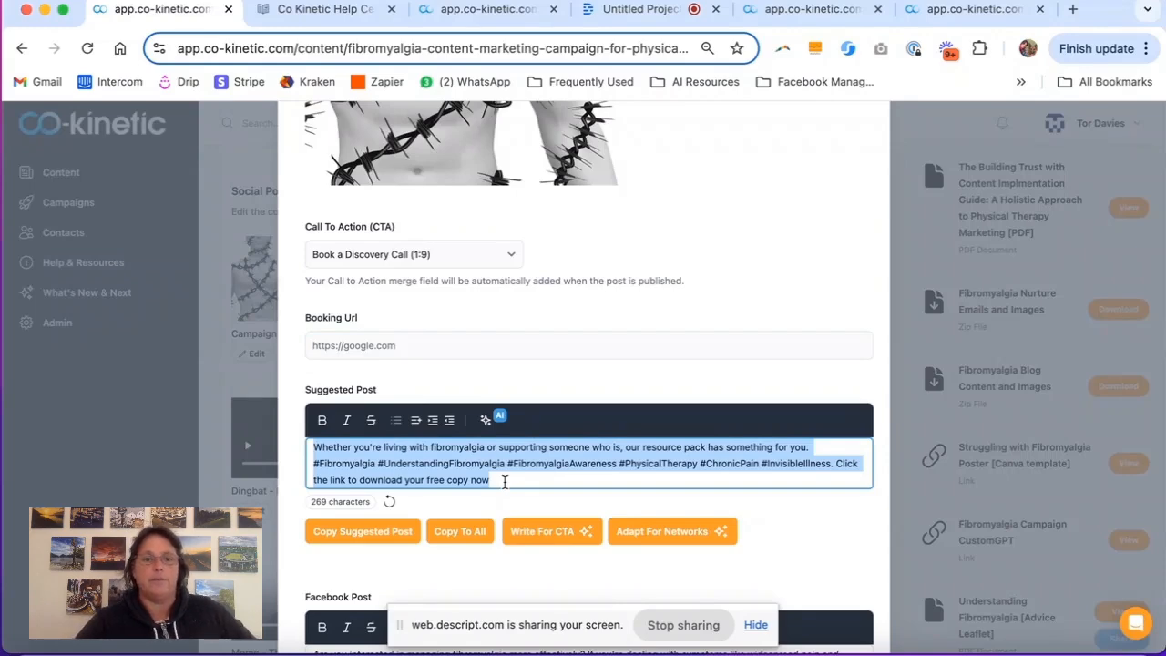
pyautogui.moveTo(503, 481); pyautogui.dragTo(314, 451)
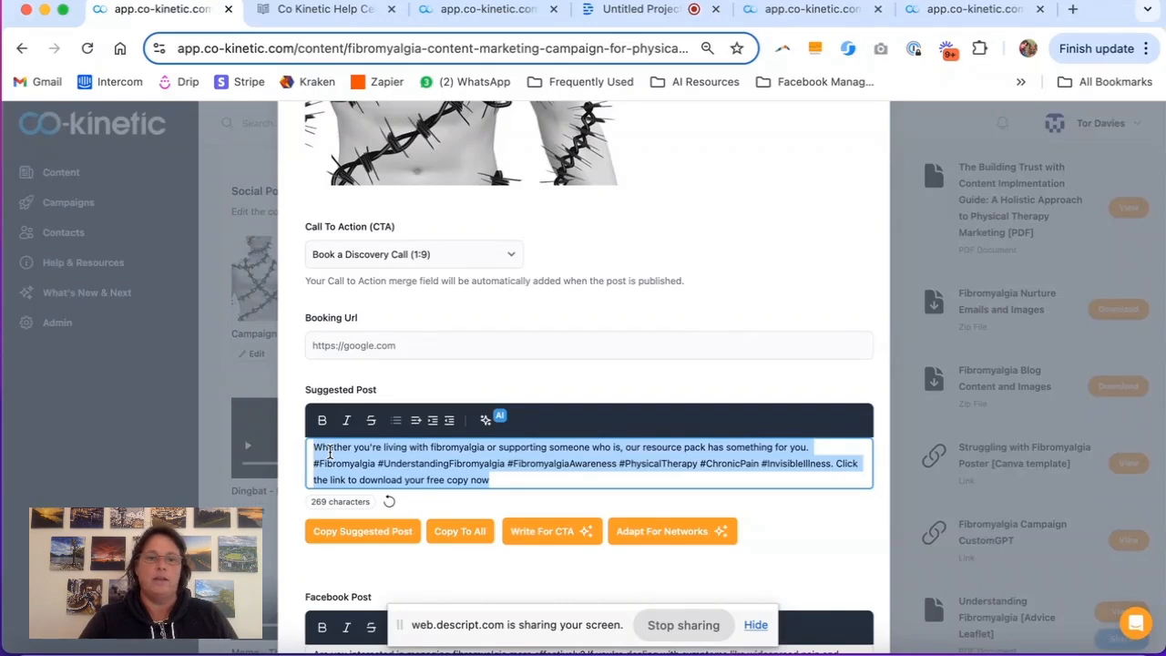
pyautogui.scroll(-2, 324, 453)
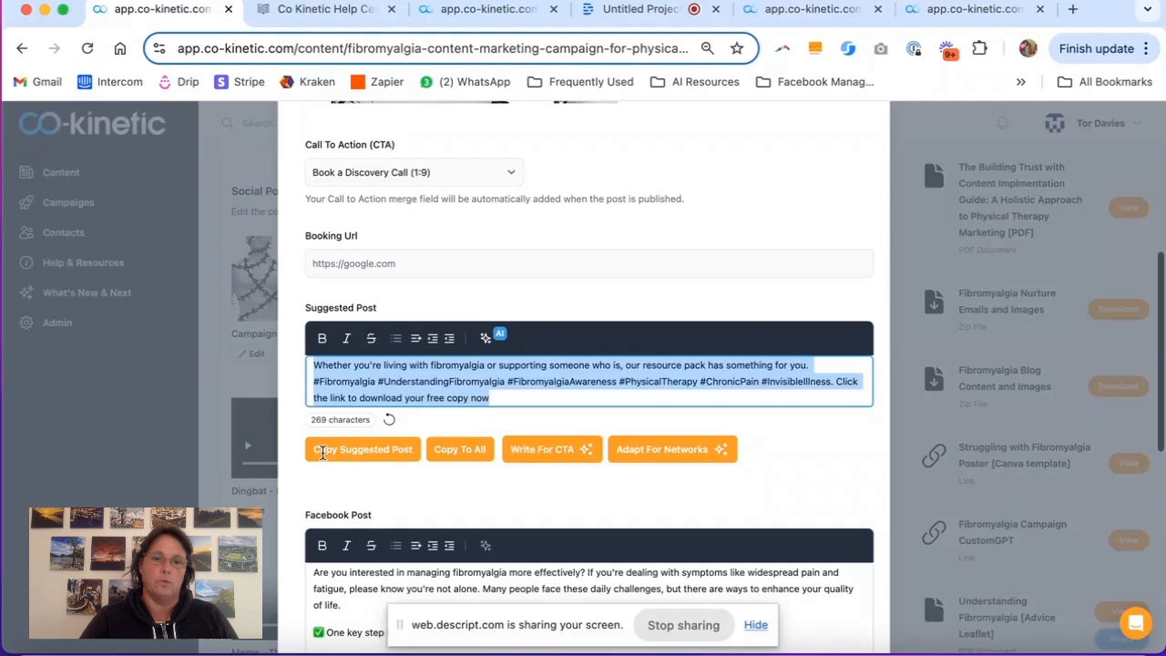
pyautogui.scroll(-1, 322, 453)
pyautogui.scroll(-2, 461, 422)
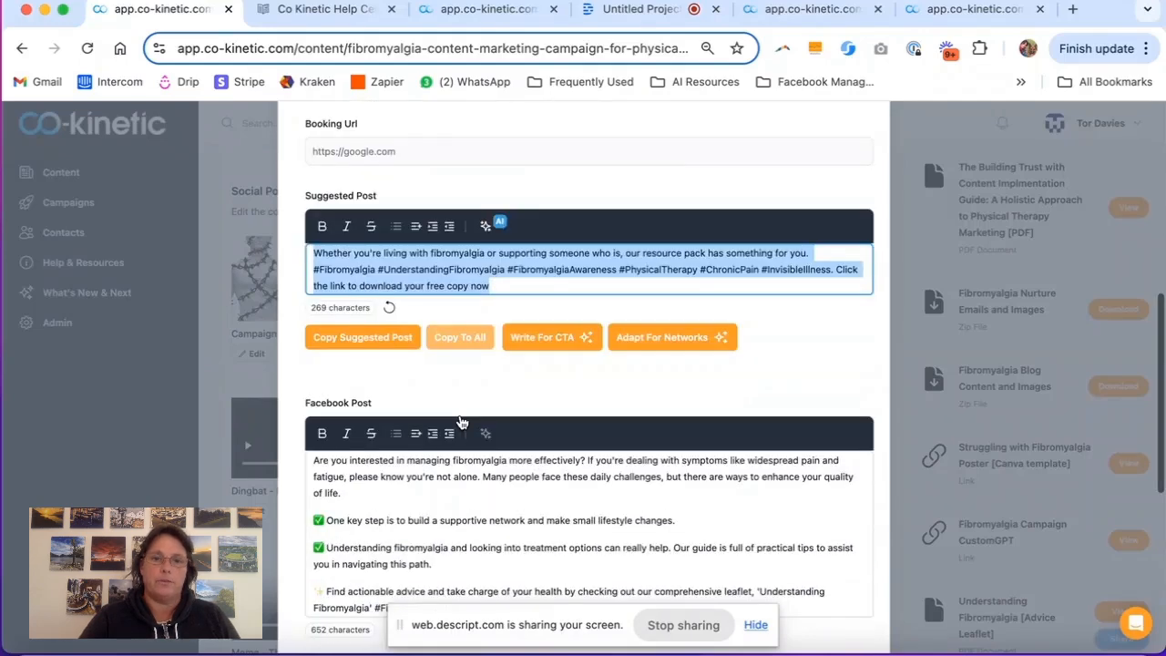
pyautogui.click(460, 341)
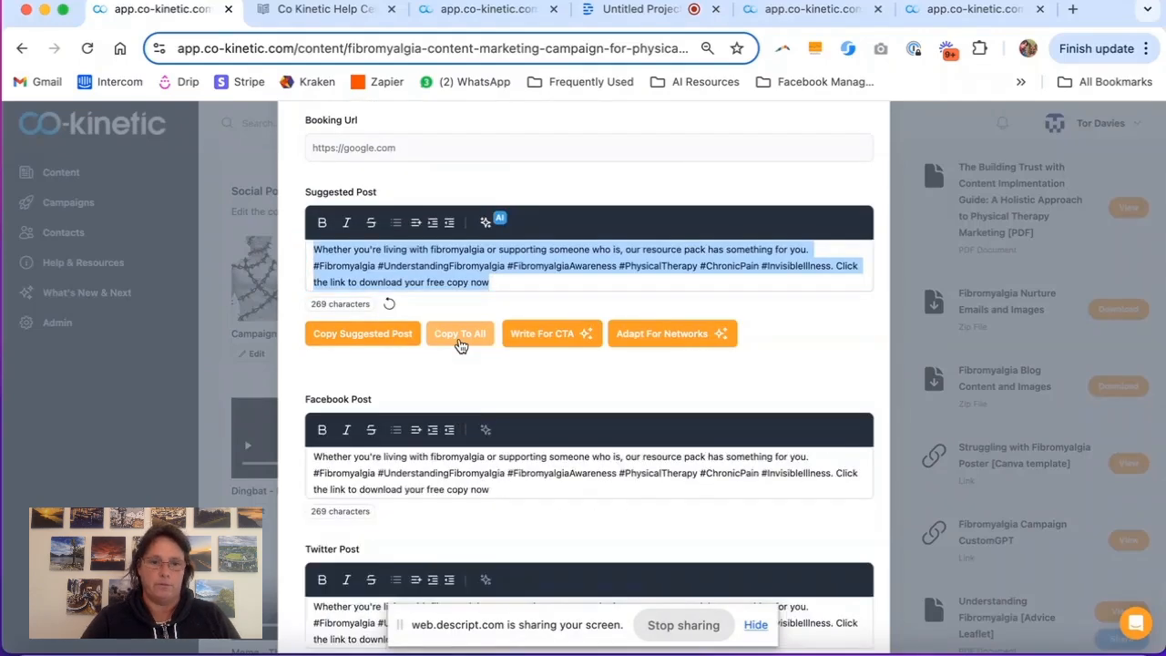
# Step: Review the copied Facebook, Twitter and Instagram posts and the suggested post's wording in relation to the call to action
pyautogui.scroll(-2, 518, 458)
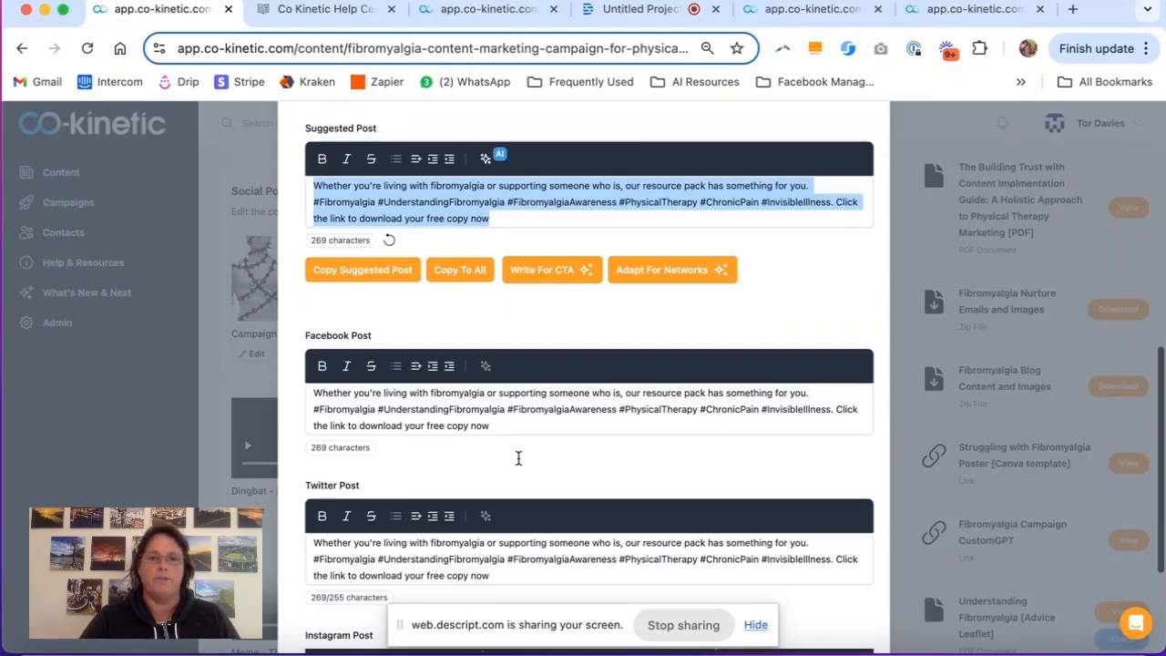
pyautogui.scroll(-5, 518, 458)
pyautogui.click(522, 413)
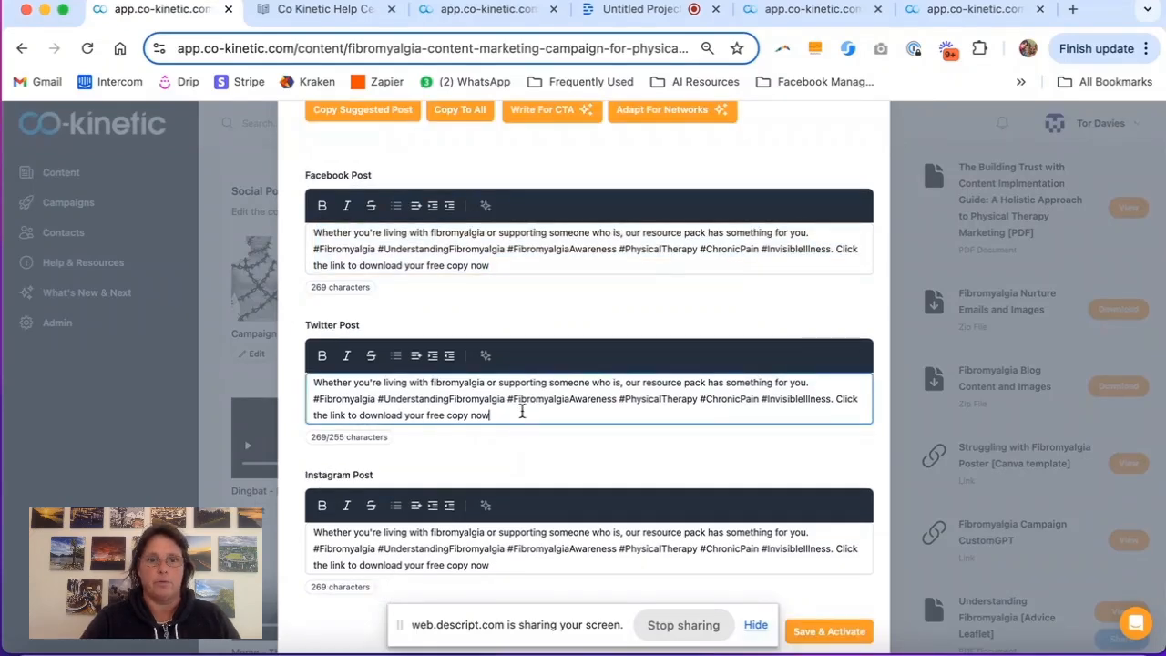
pyautogui.scroll(5, 523, 415)
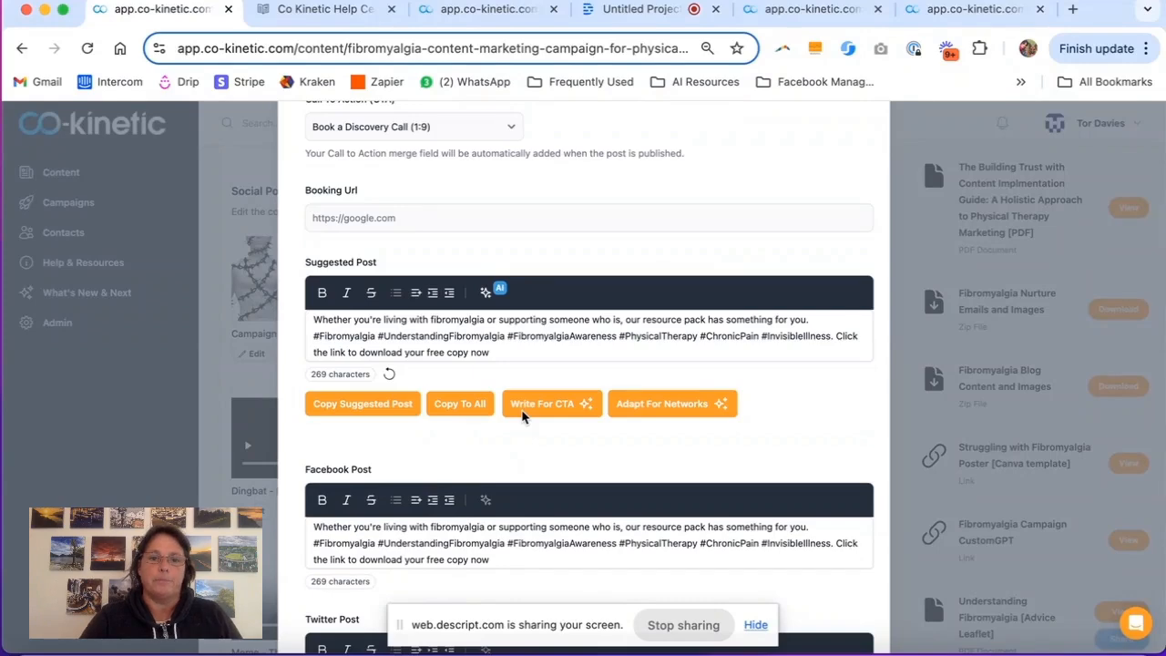
pyautogui.scroll(3, 523, 415)
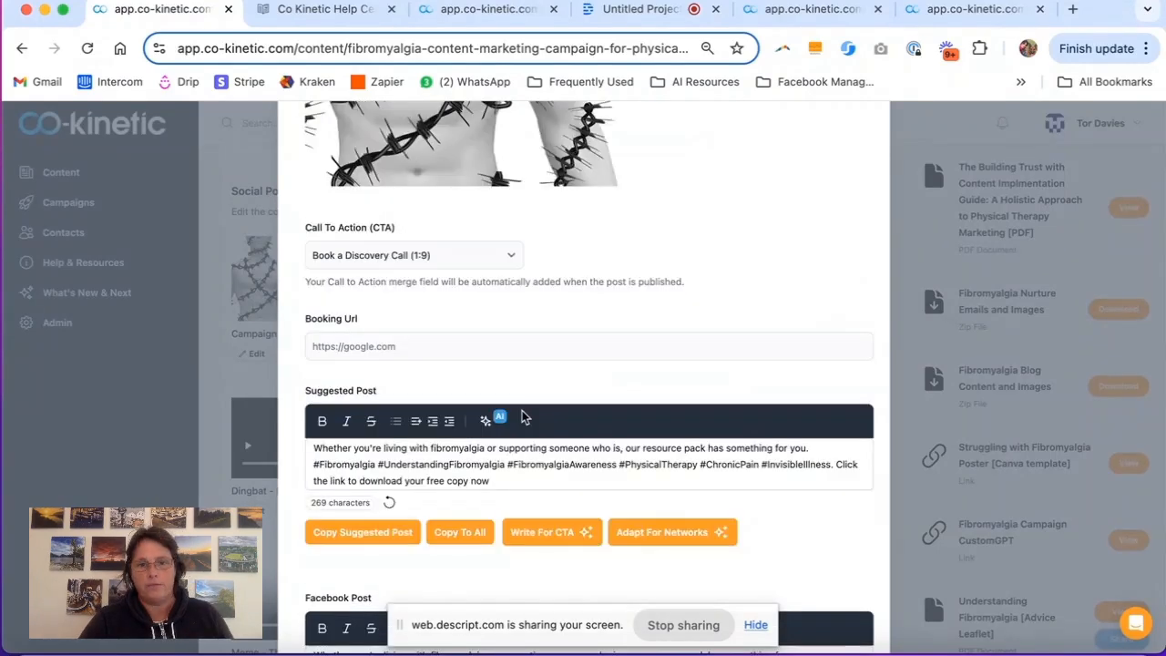
pyautogui.doubleClick(479, 480)
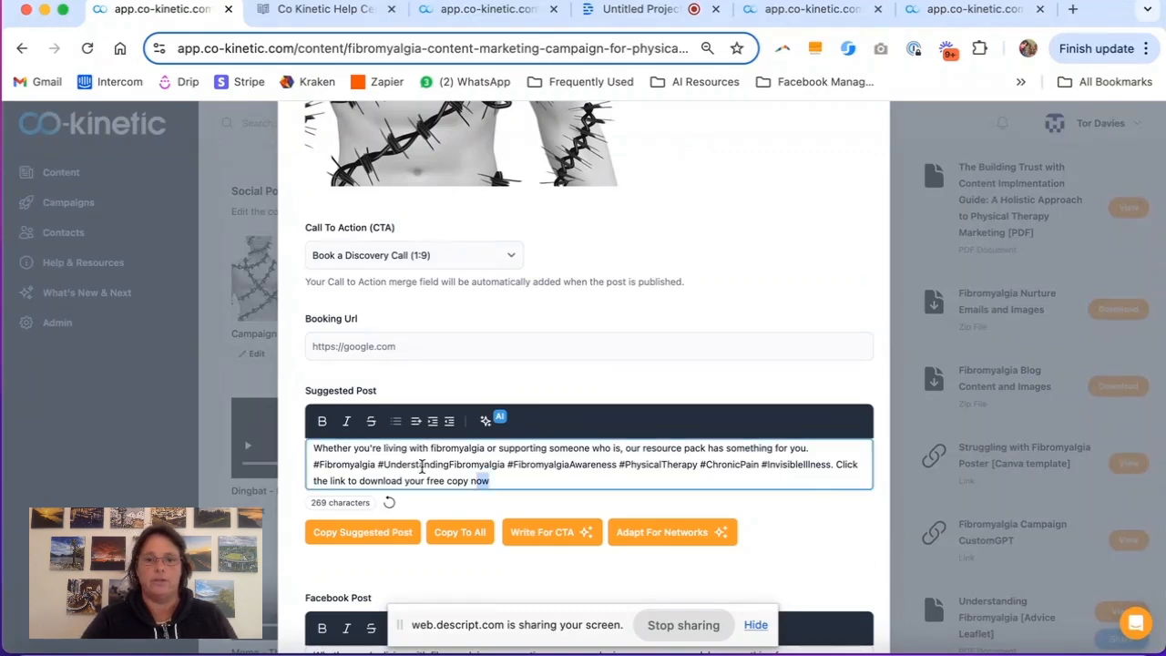
pyautogui.moveTo(383, 465); pyautogui.dragTo(519, 489)
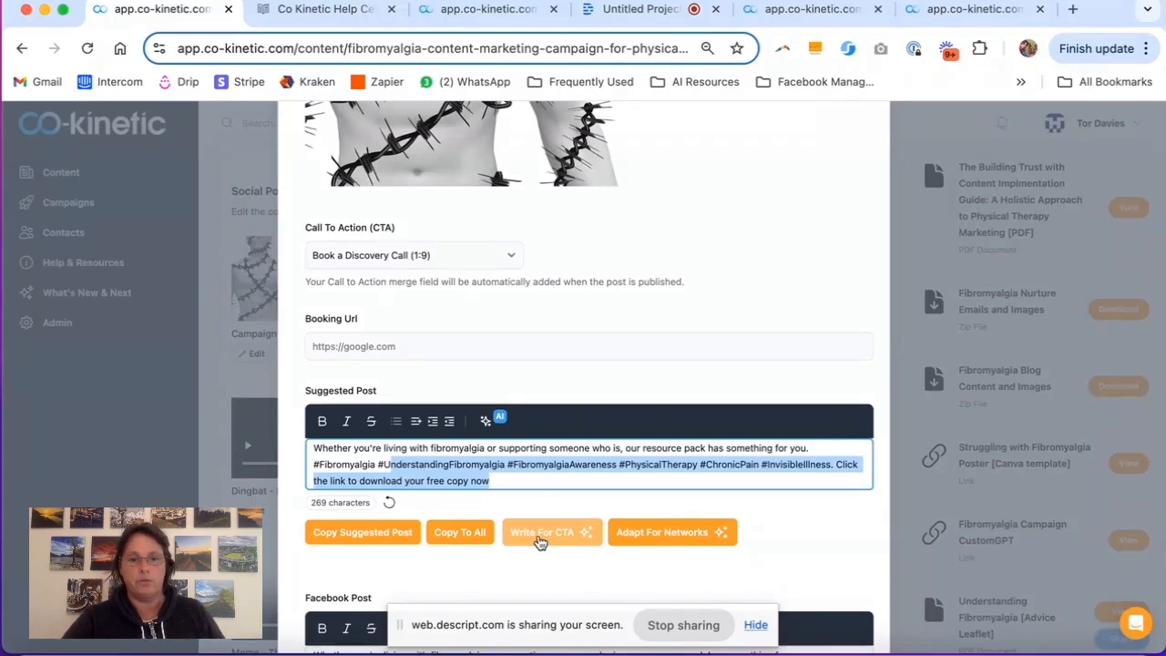
pyautogui.moveTo(313, 447); pyautogui.dragTo(502, 481)
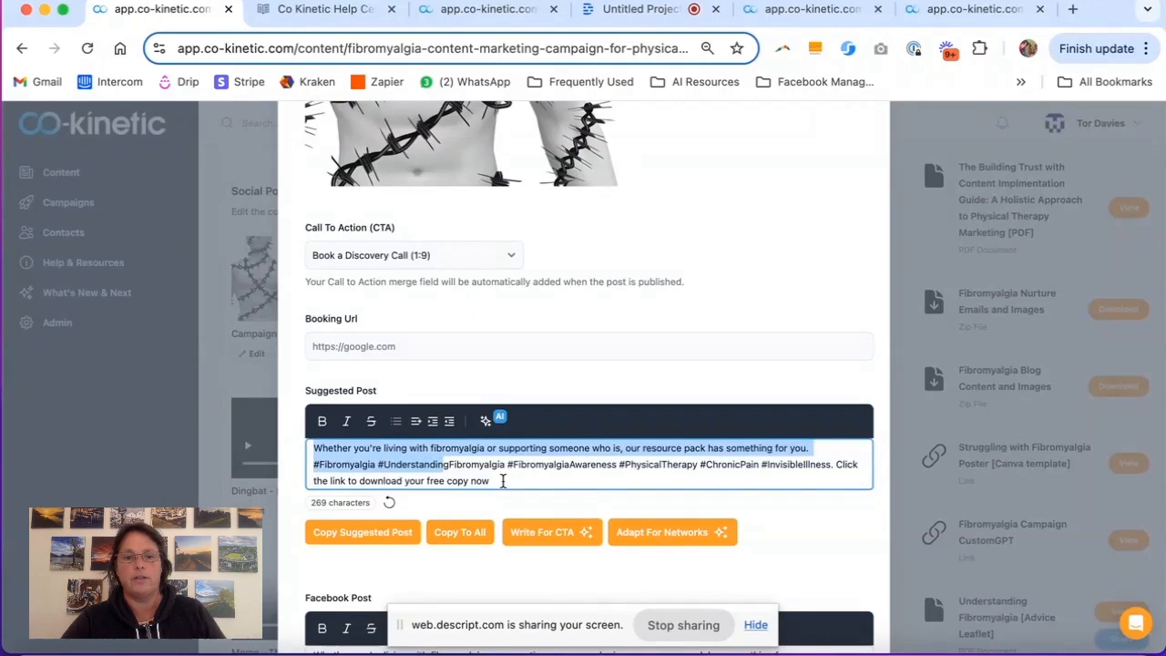
pyautogui.click(503, 481)
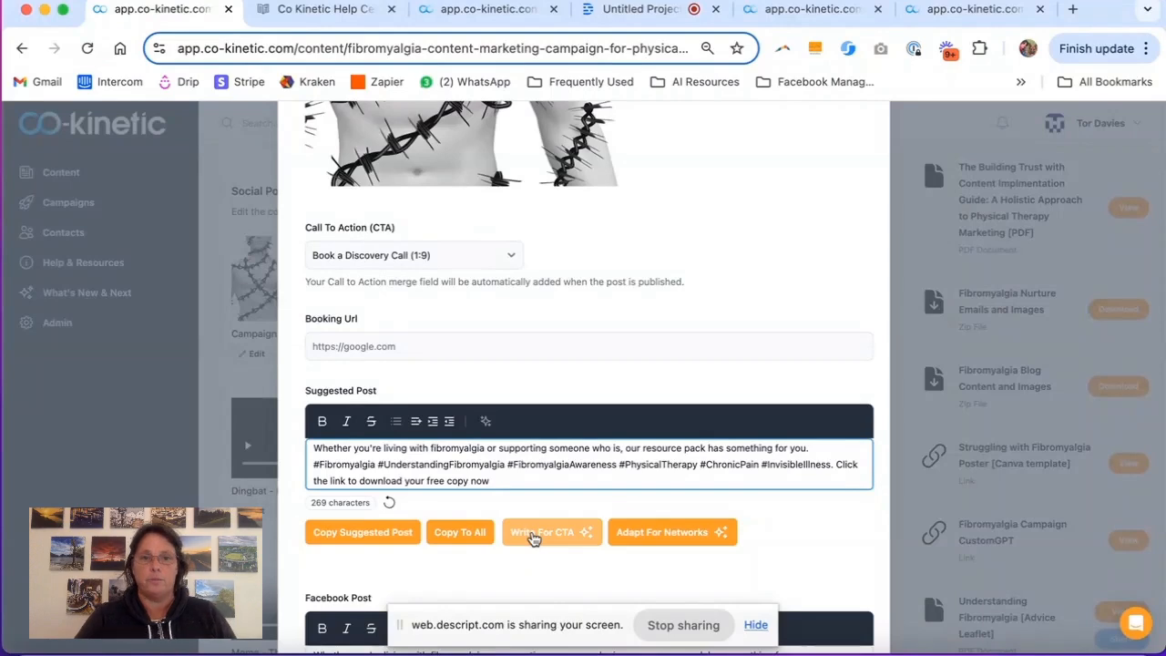
# Step: Enter the Calendly discovery call link as the post's booking URL
pyautogui.click(374, 347)
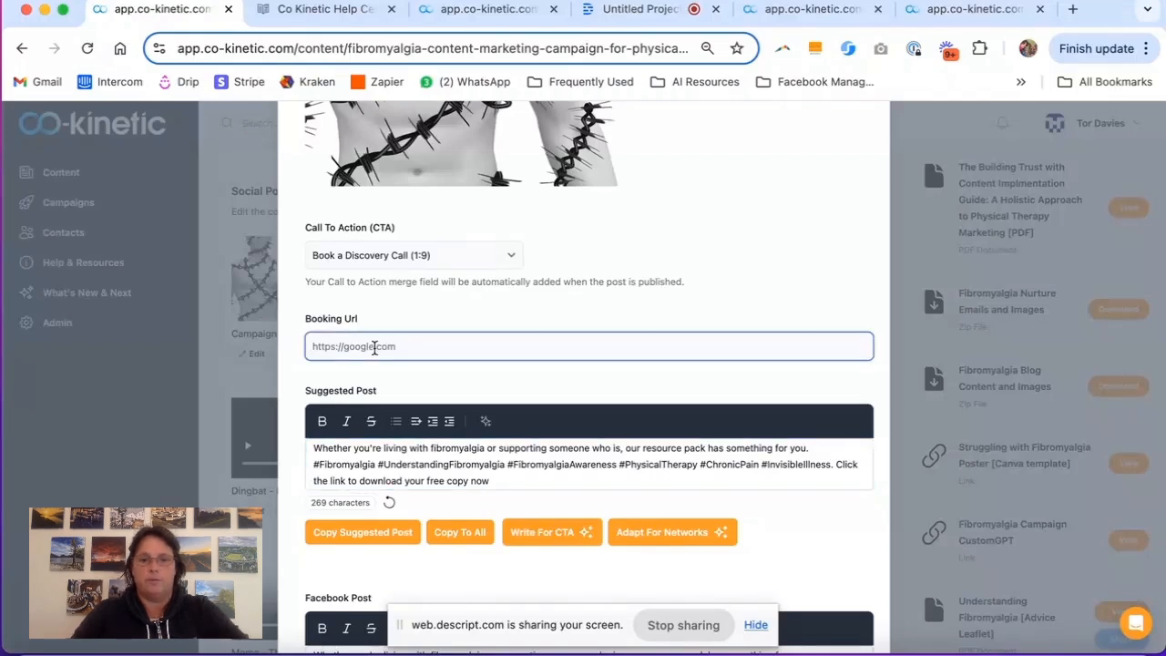
pyautogui.write('cha')
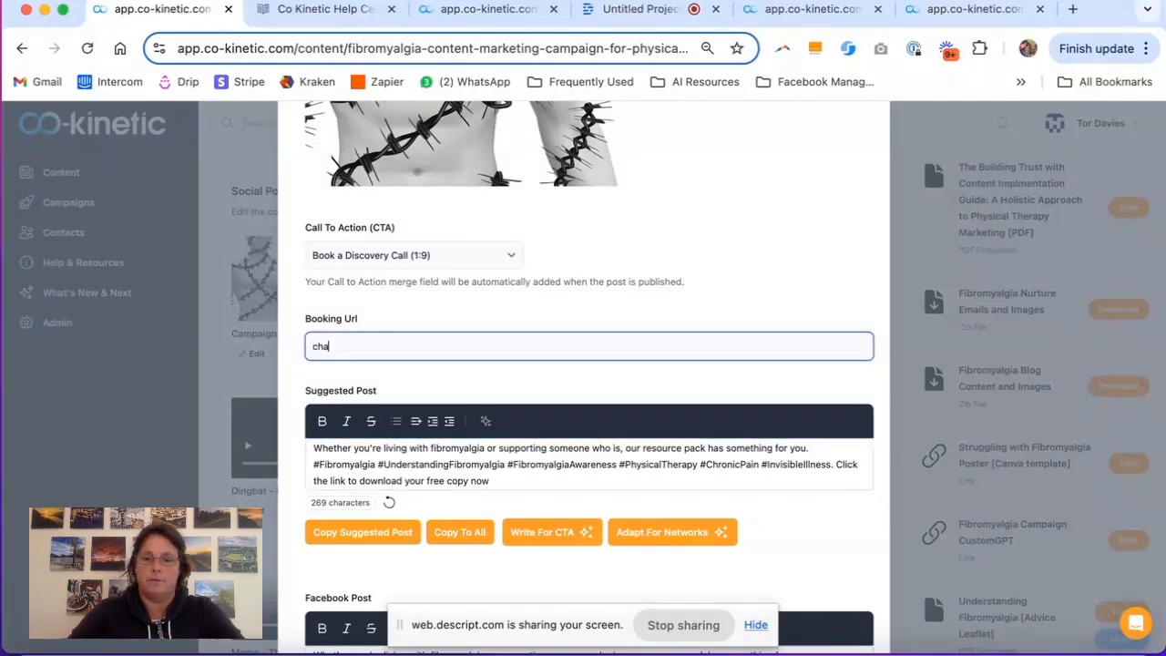
pyautogui.write('t.disc')
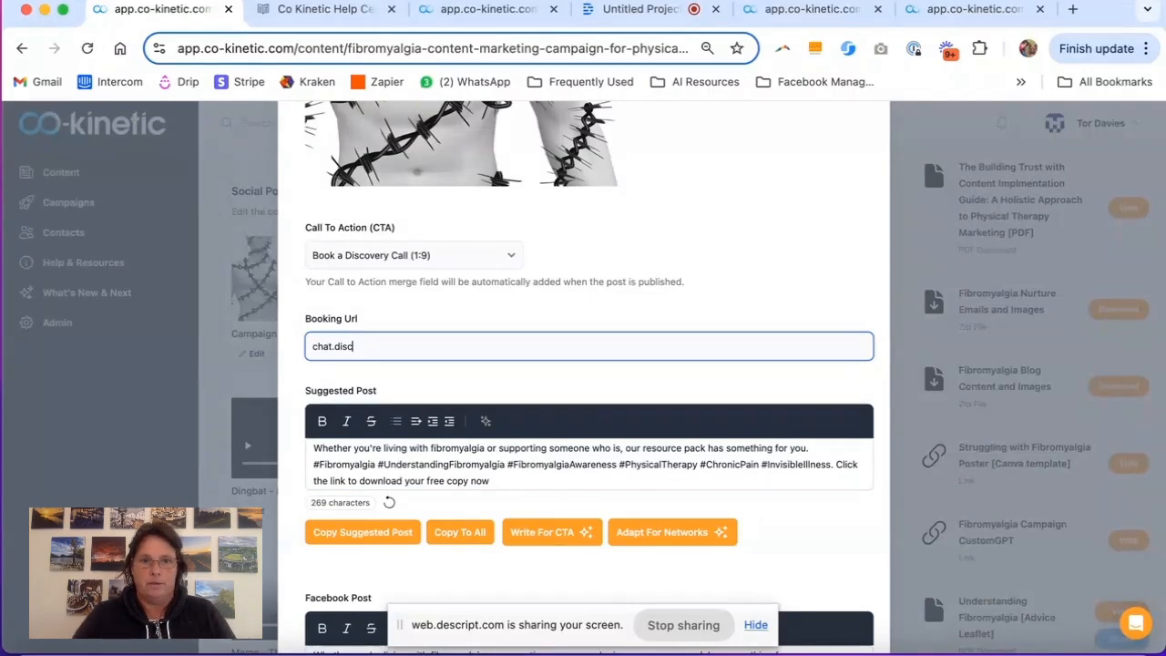
pyautogui.press('BackSpace')
pyautogui.press('BackSpace')
pyautogui.press('BackSpace')
pyautogui.press('BackSpace')
pyautogui.press('BackSpace')
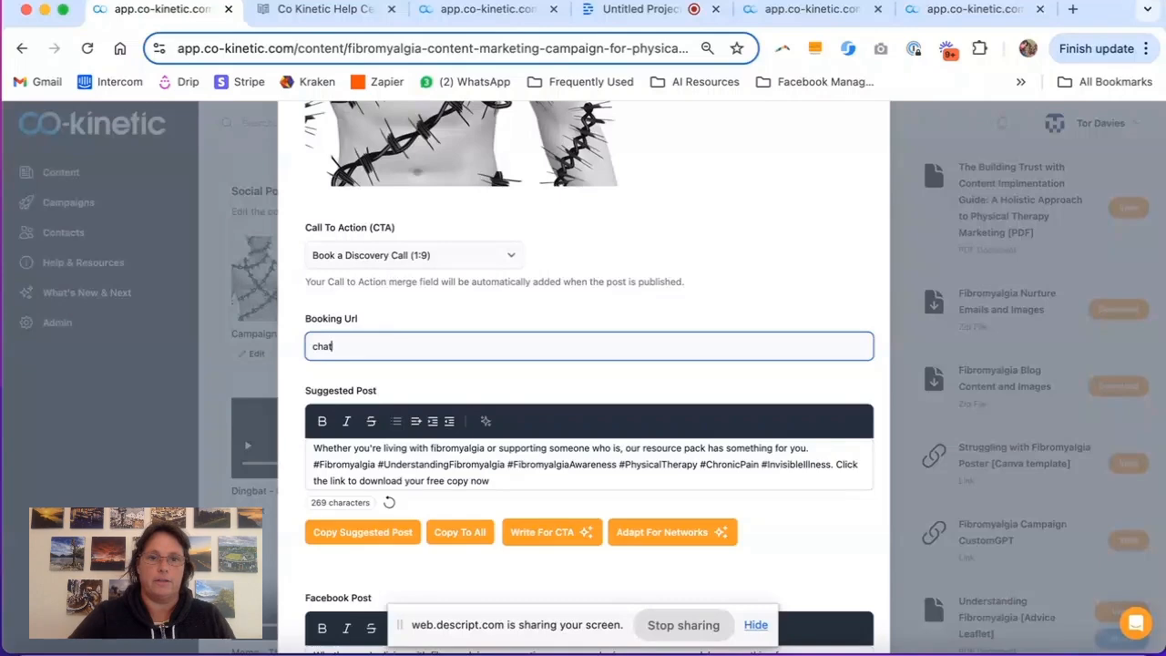
pyautogui.press('super+a')
pyautogui.write('https://calendly.com/co-kinetic/discovery-call-with-tor')
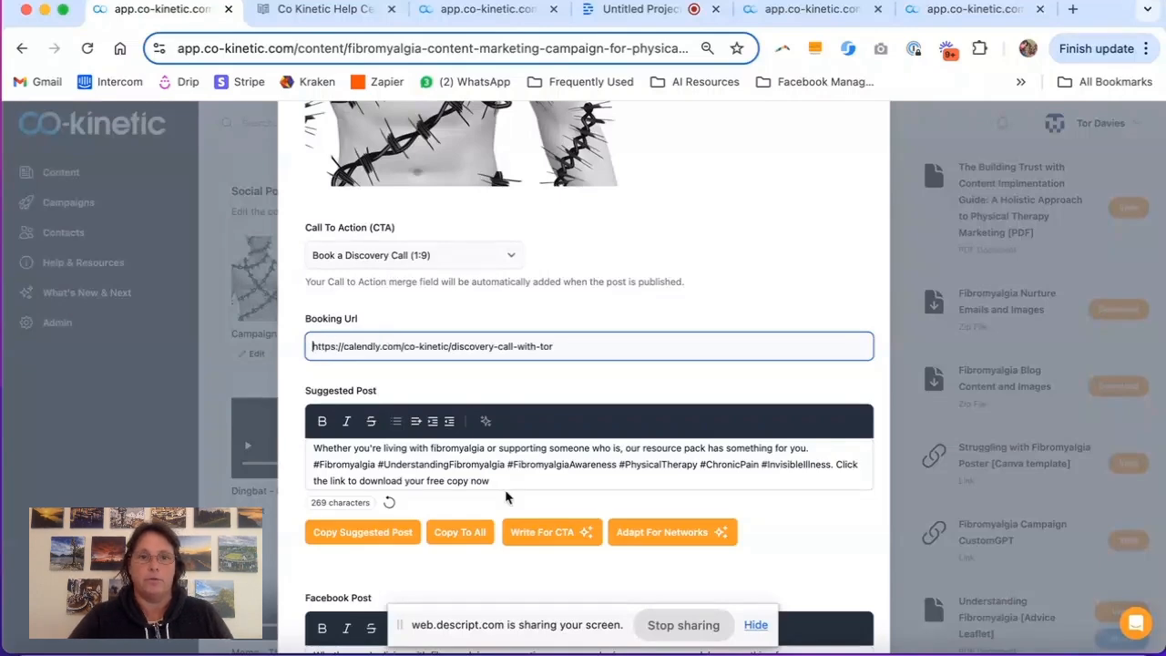
# Step: Rewrite the suggested post for the Book a Discovery Call (1:9) call to action and highlight its new wording
pyautogui.click(540, 544)
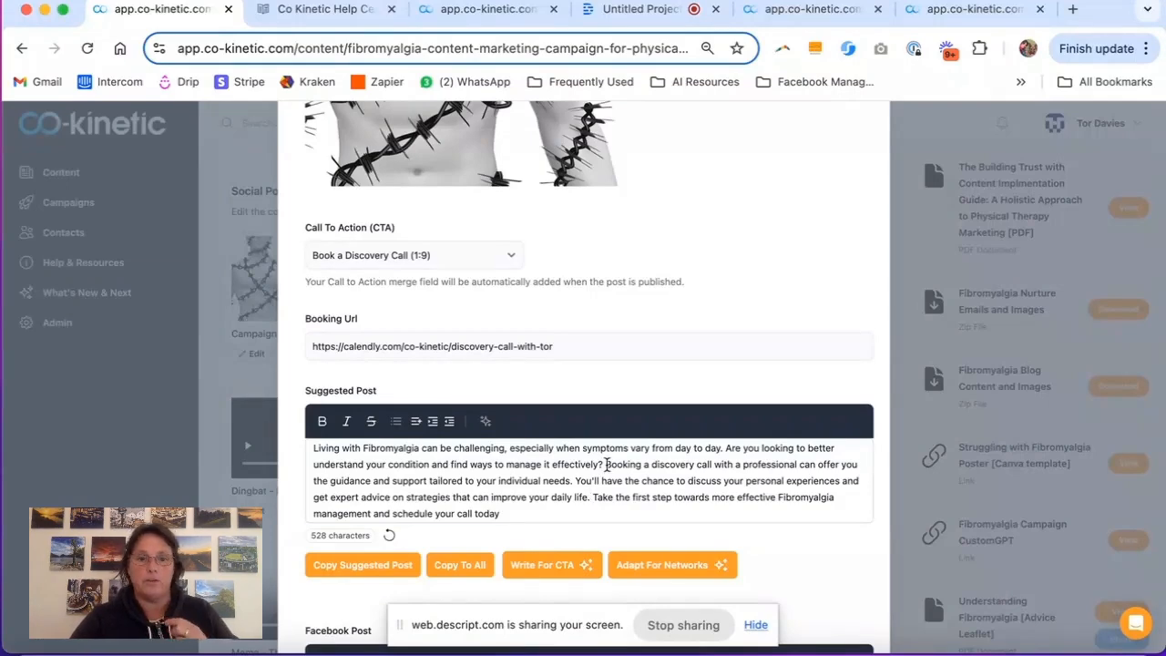
pyautogui.moveTo(606, 464); pyautogui.dragTo(698, 467)
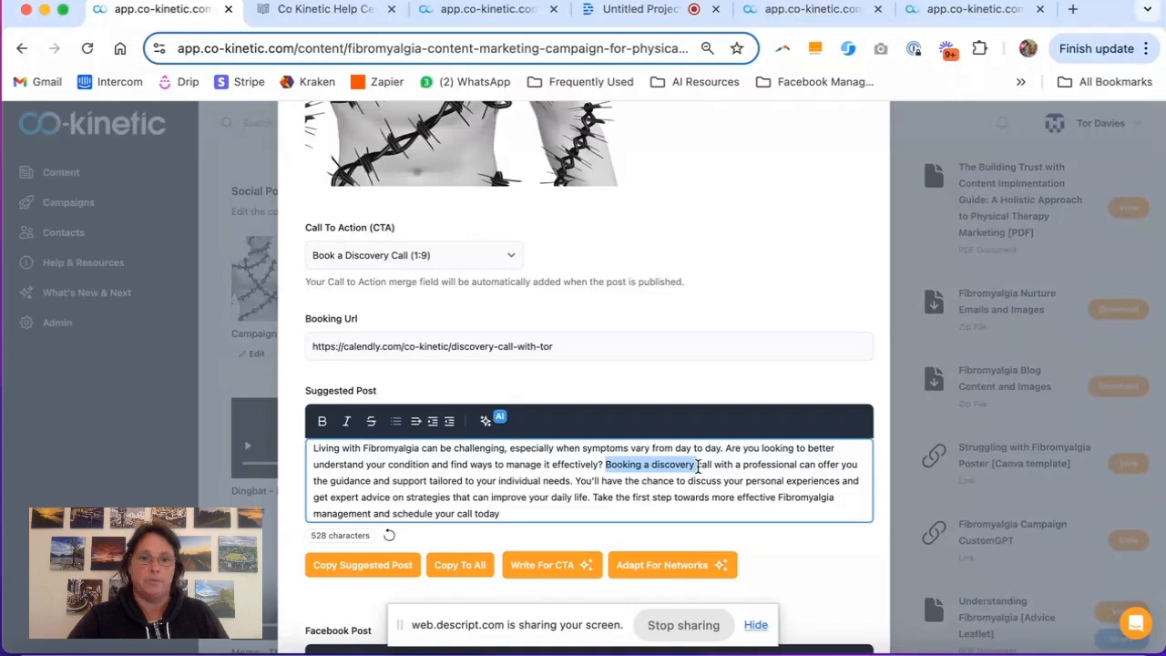
pyautogui.scroll(-1, 393, 501)
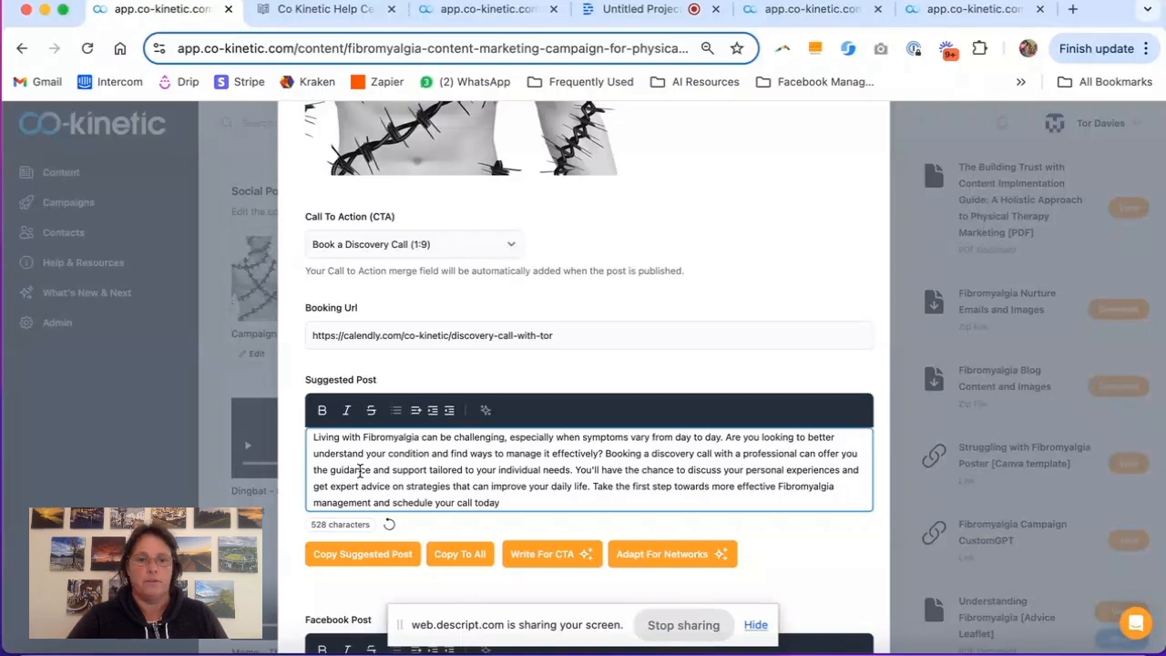
pyautogui.hotkey('ctrl', 'a')
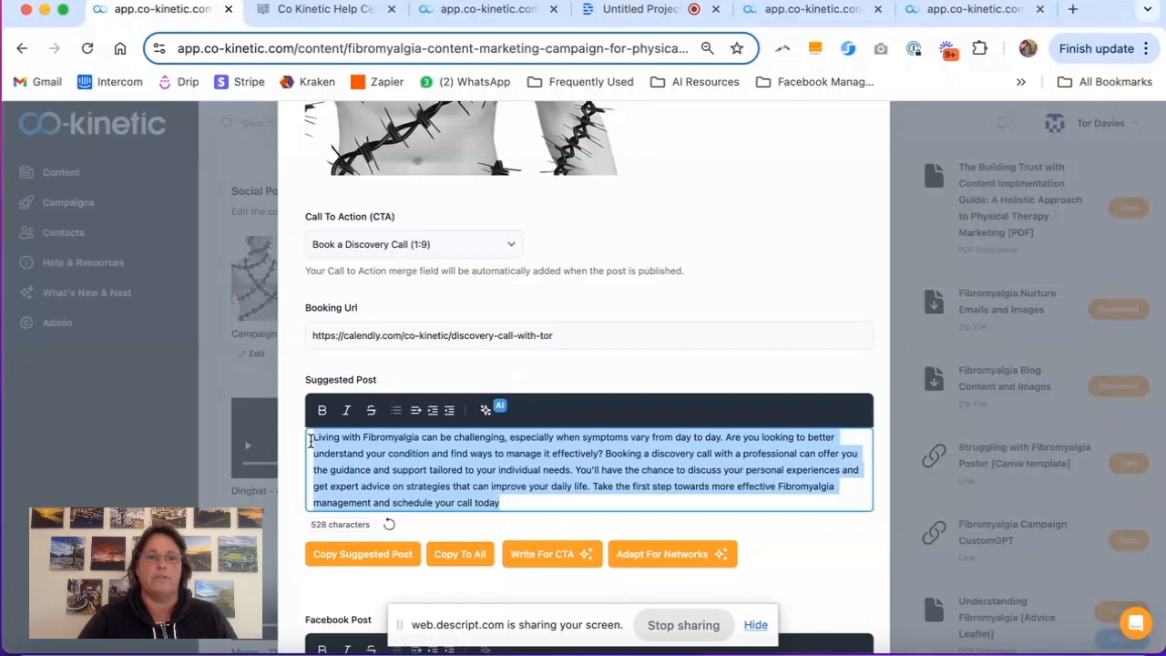
pyautogui.click(311, 438)
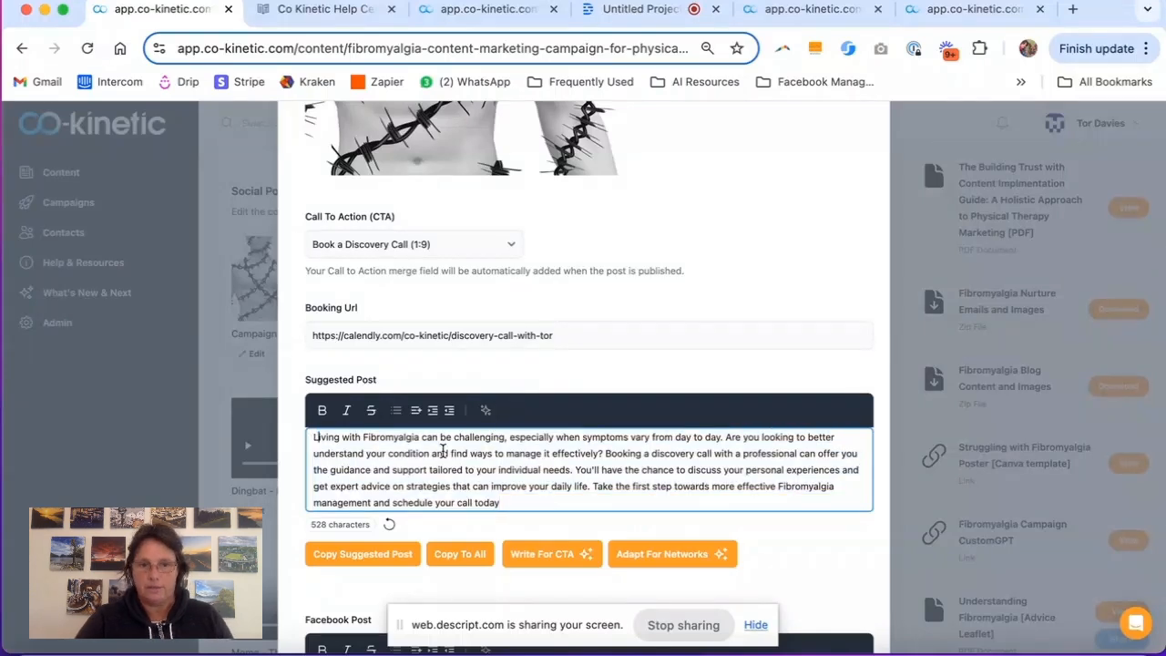
pyautogui.moveTo(389, 452); pyautogui.dragTo(477, 485)
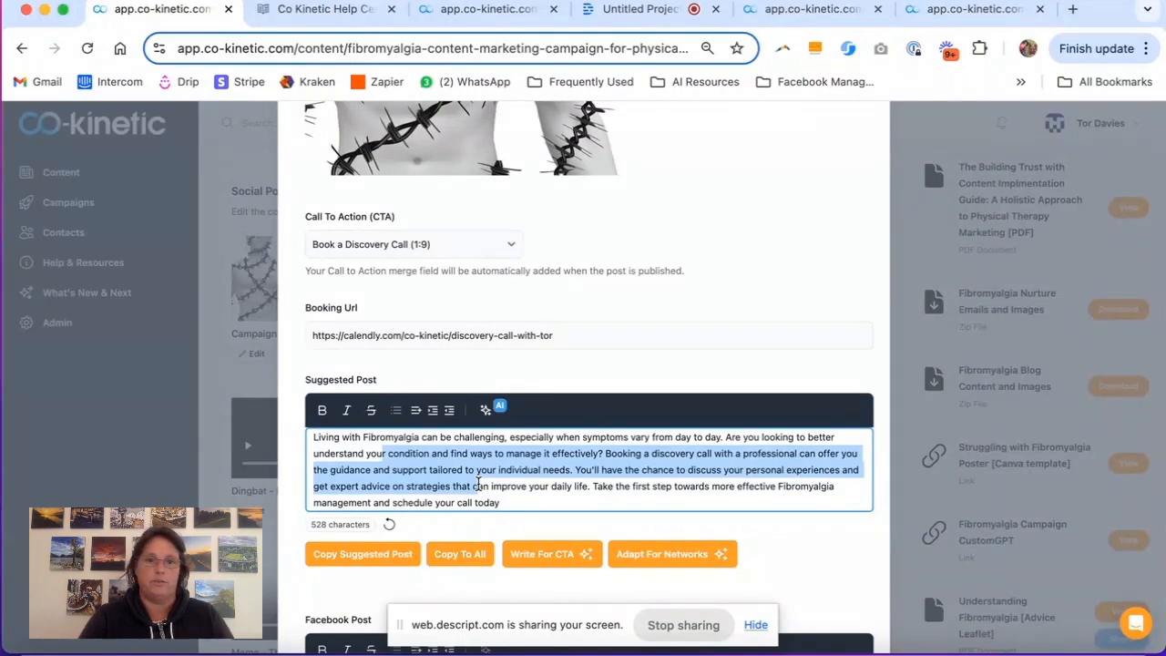
pyautogui.click(515, 280)
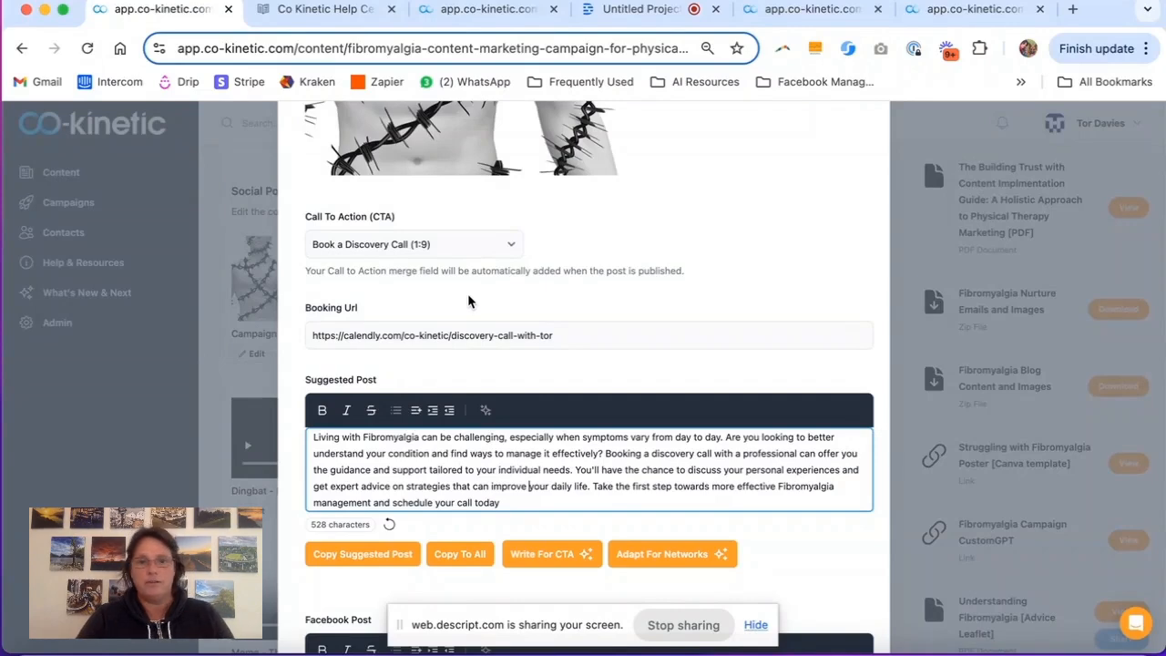
pyautogui.click(474, 246)
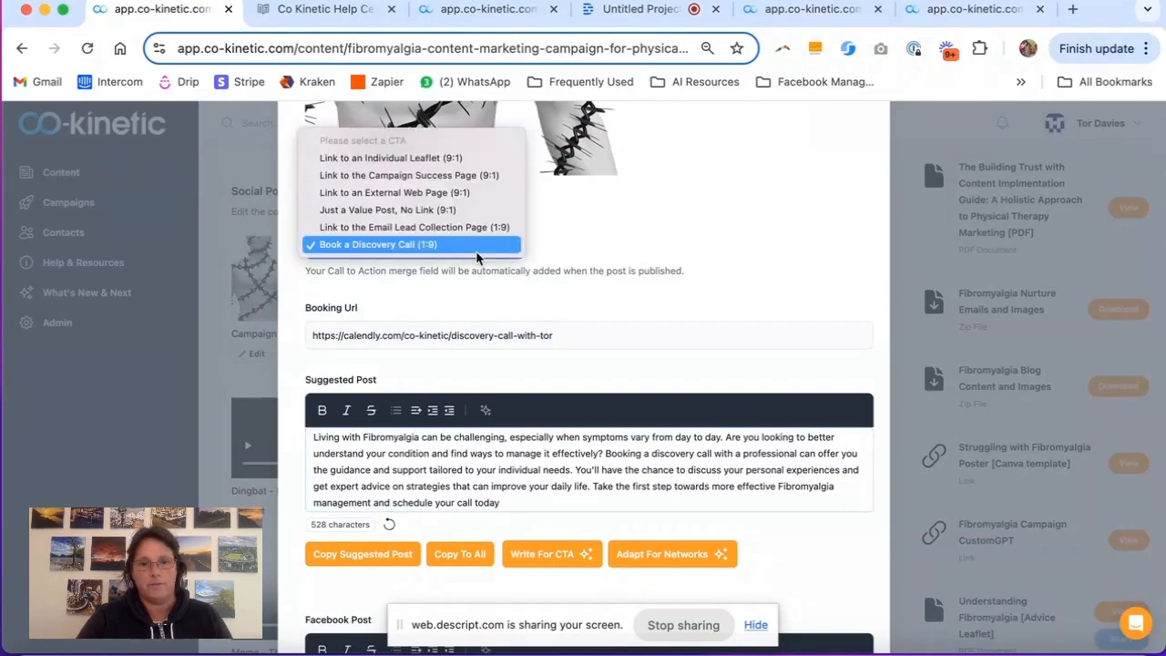
pyautogui.click(554, 559)
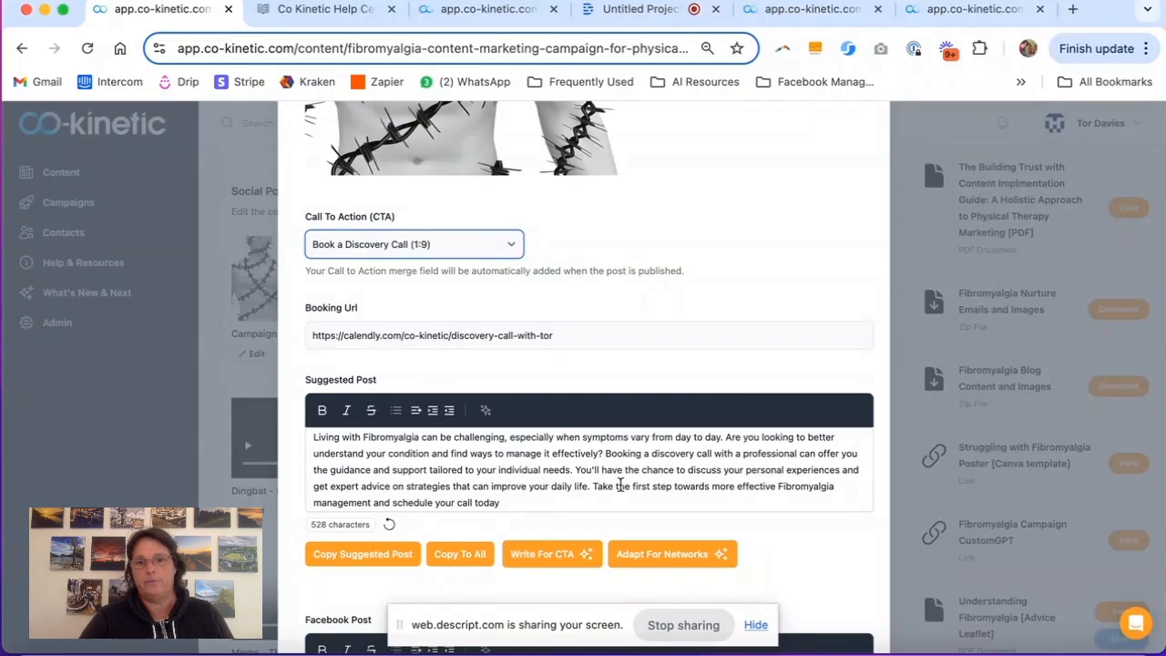
# Step: Adapt the rewritten suggested post for the Facebook, Twitter and Instagram networks
pyautogui.scroll(-3, 637, 456)
pyautogui.click(666, 409)
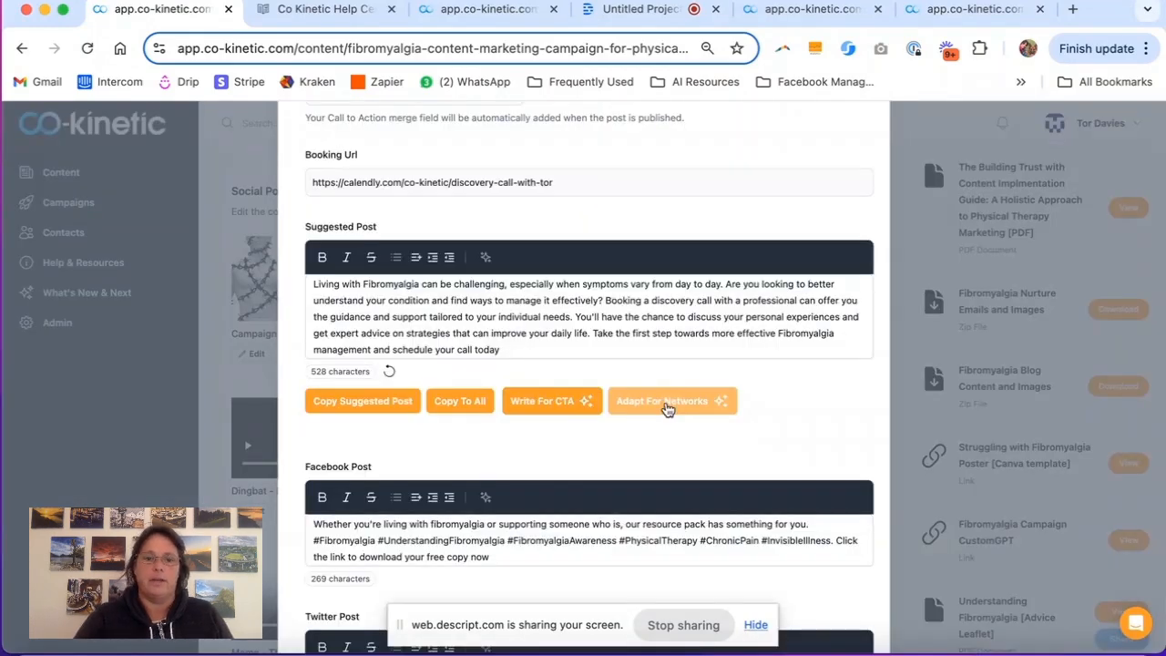
pyautogui.scroll(-1, 740, 439)
pyautogui.scroll(-5, 740, 439)
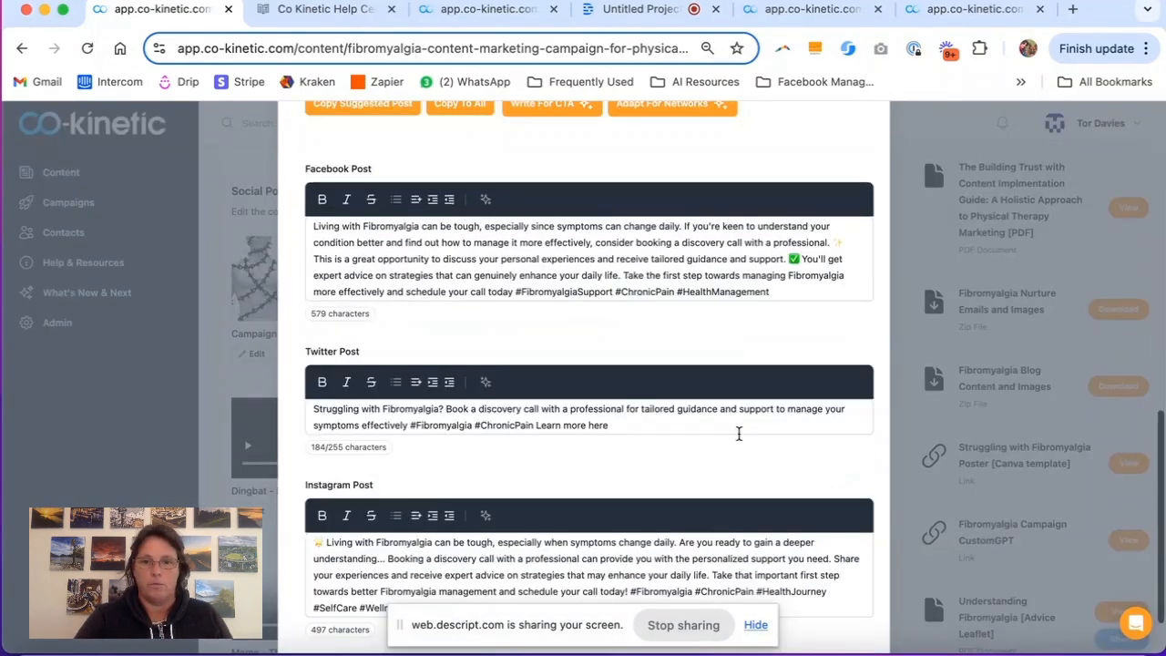
pyautogui.scroll(-1, 739, 435)
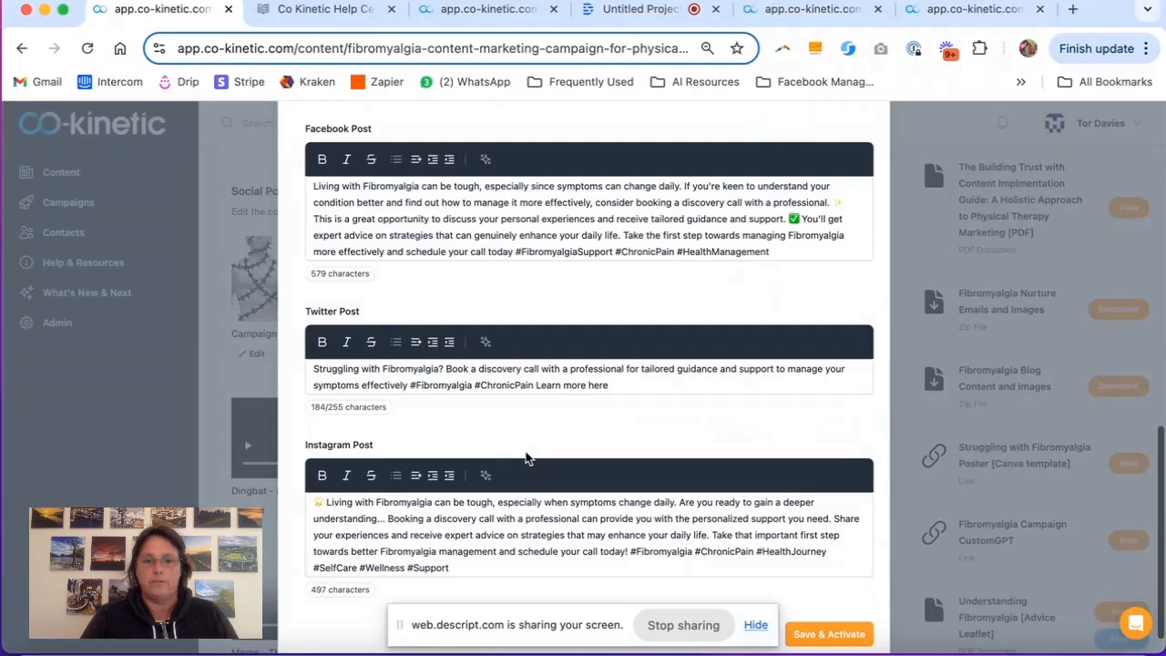
# Step: Review the adapted Facebook, Twitter and Instagram posts, examining their wording, hashtags, emojis and character counts
pyautogui.click(484, 569)
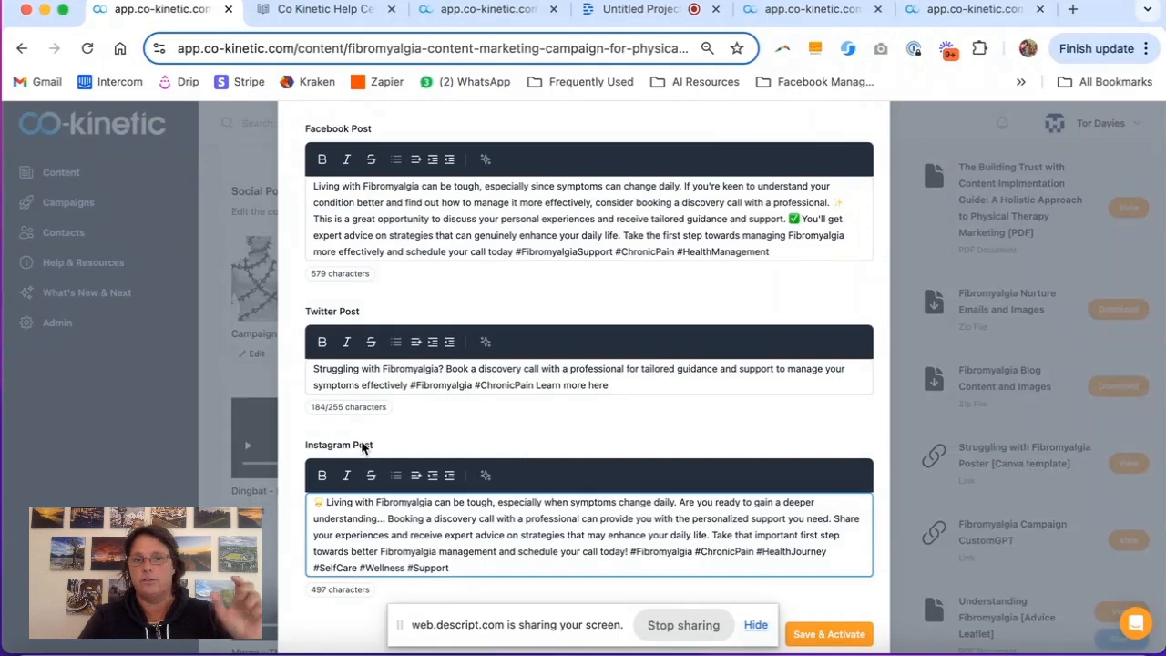
pyautogui.click(797, 254)
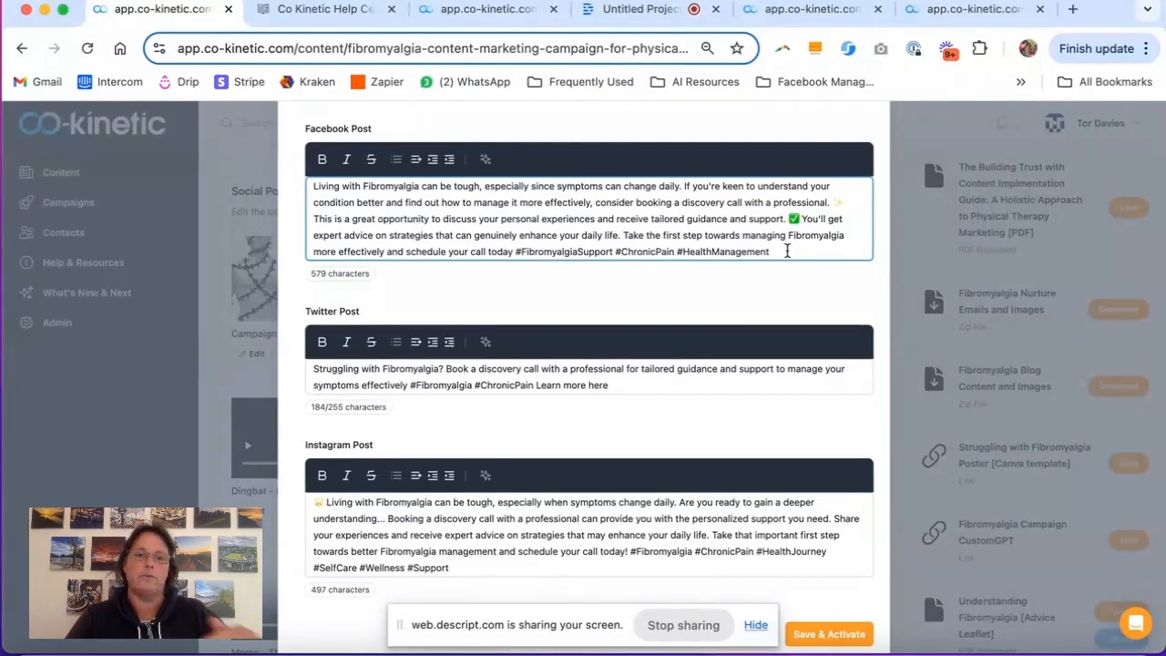
pyautogui.scroll(3, 507, 488)
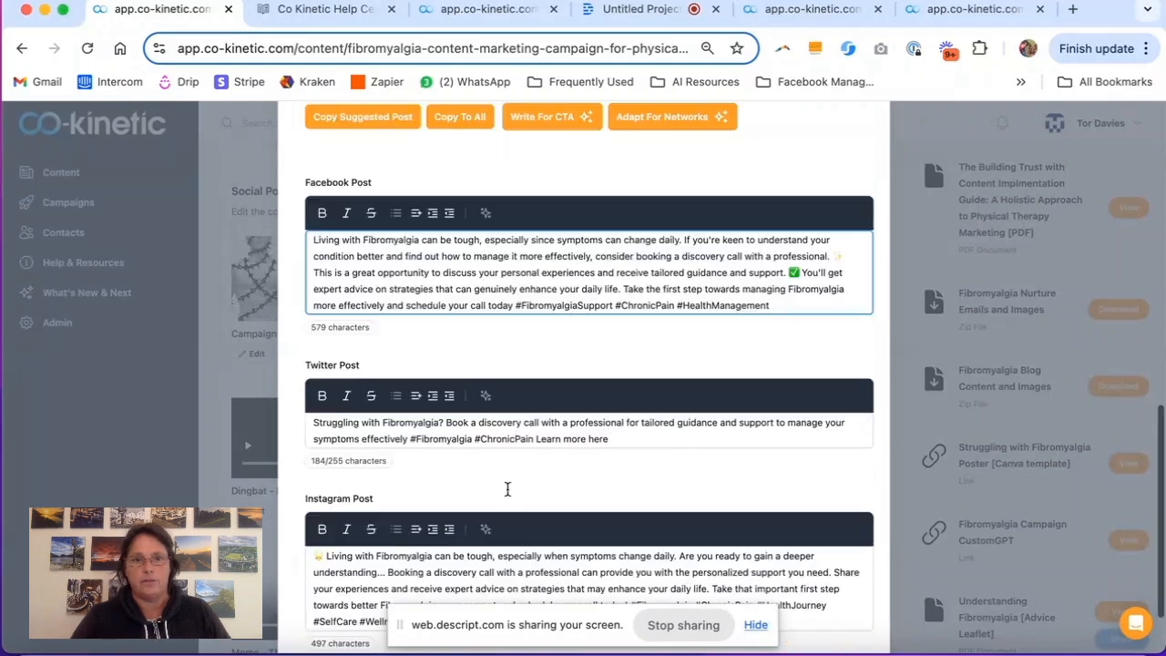
pyautogui.scroll(-1, 507, 488)
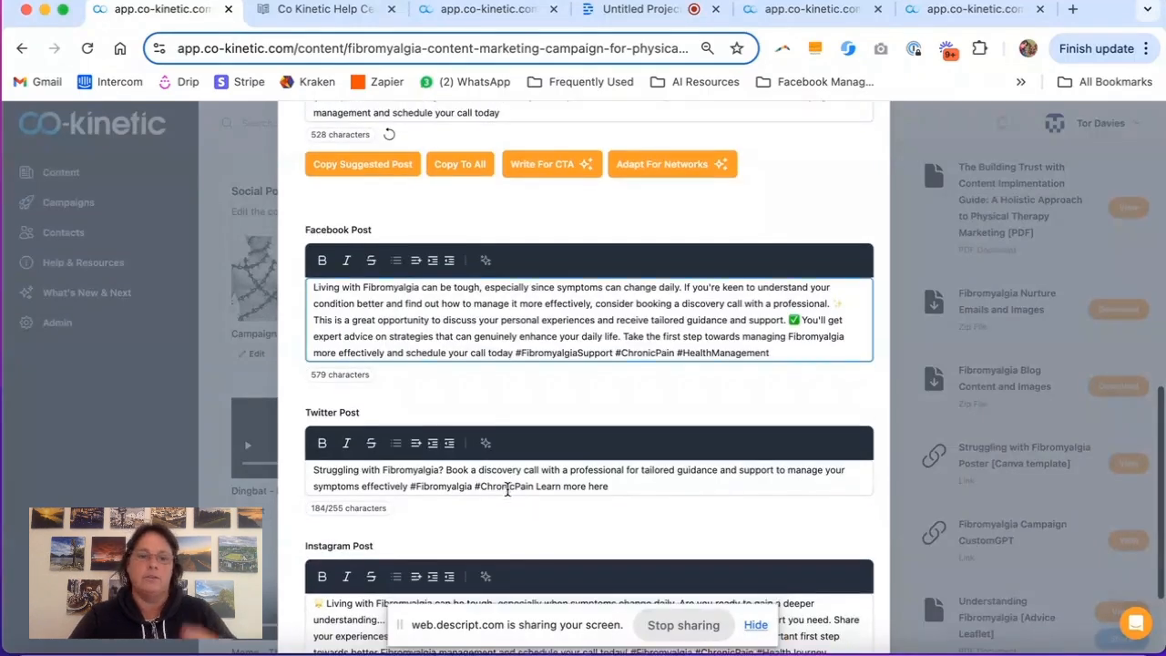
pyautogui.scroll(-3, 507, 488)
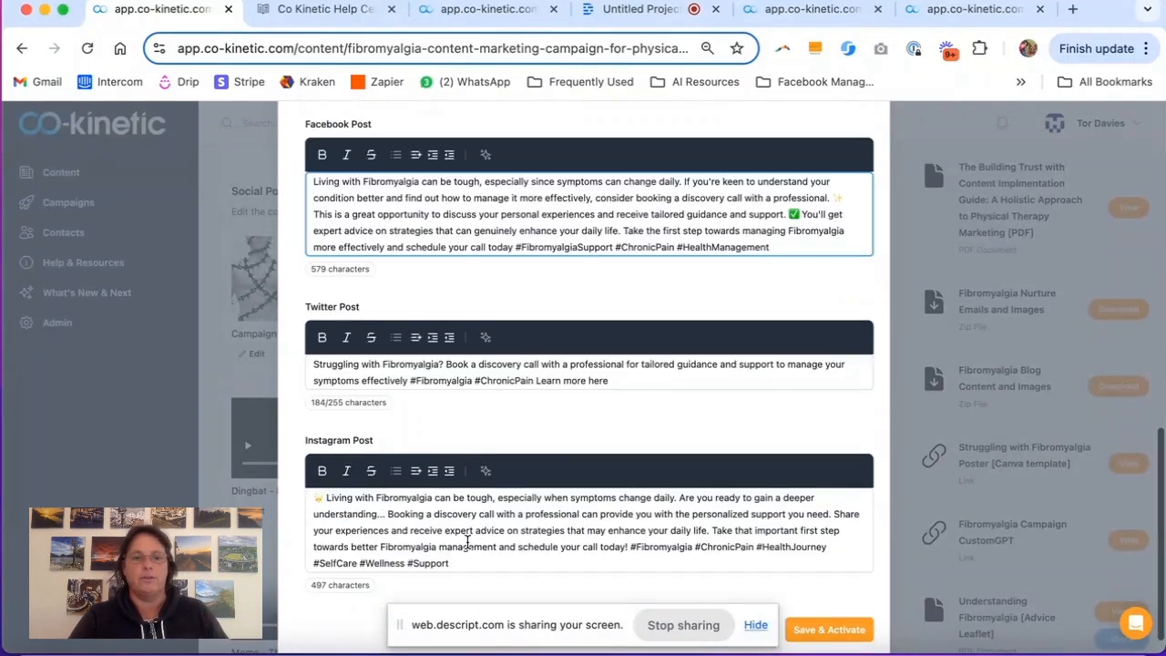
pyautogui.scroll(5, 467, 543)
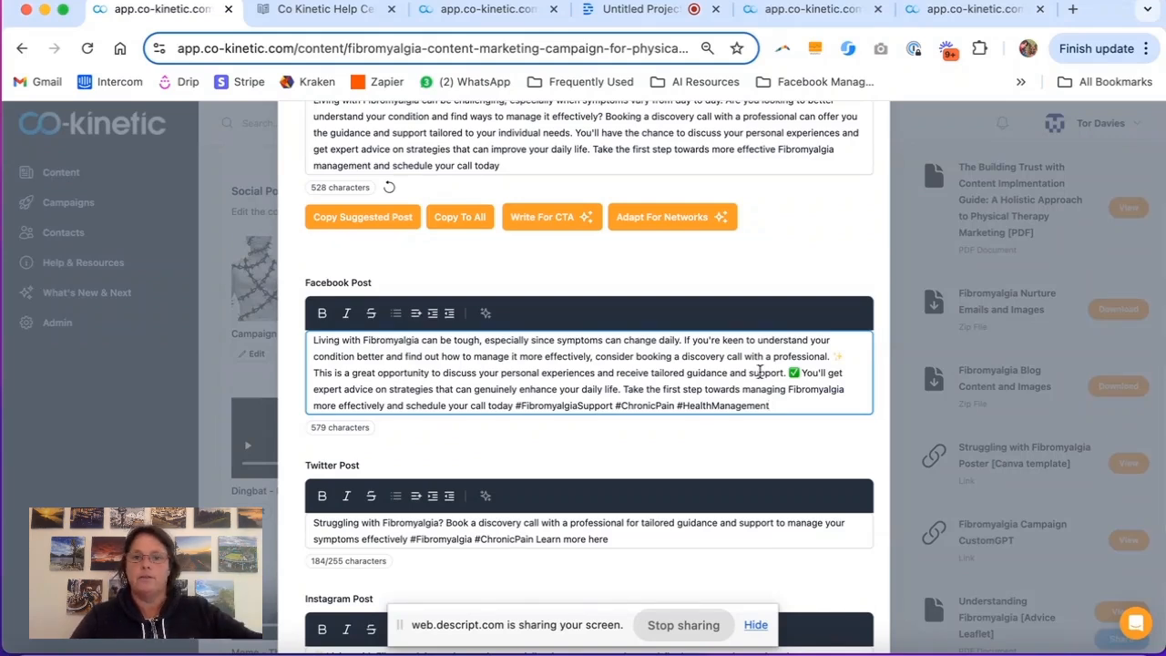
pyautogui.moveTo(785, 374); pyautogui.dragTo(544, 378)
pyautogui.scroll(-1, 796, 375)
pyautogui.scroll(-4, 541, 382)
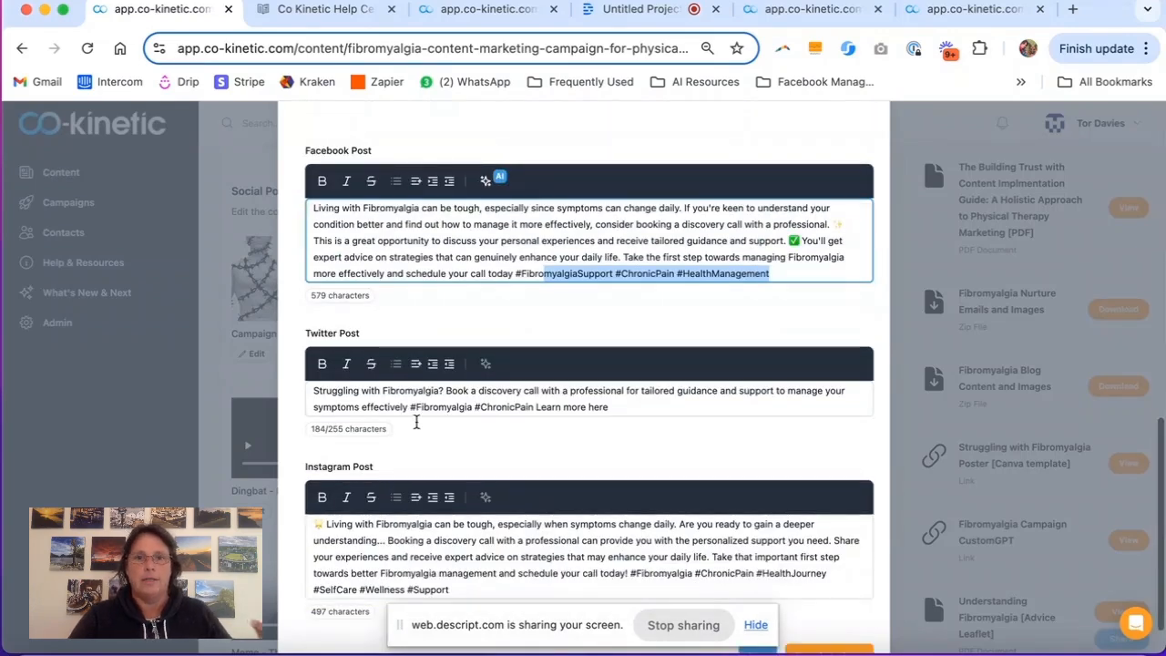
pyautogui.scroll(-2, 516, 442)
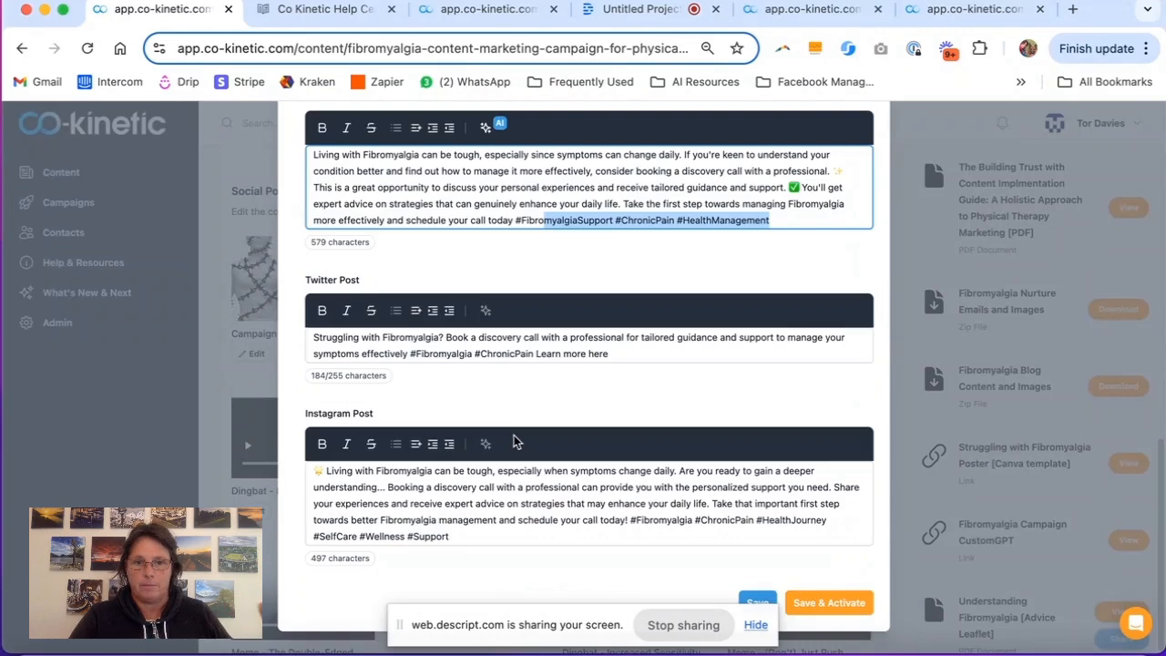
pyautogui.moveTo(450, 536); pyautogui.dragTo(480, 501)
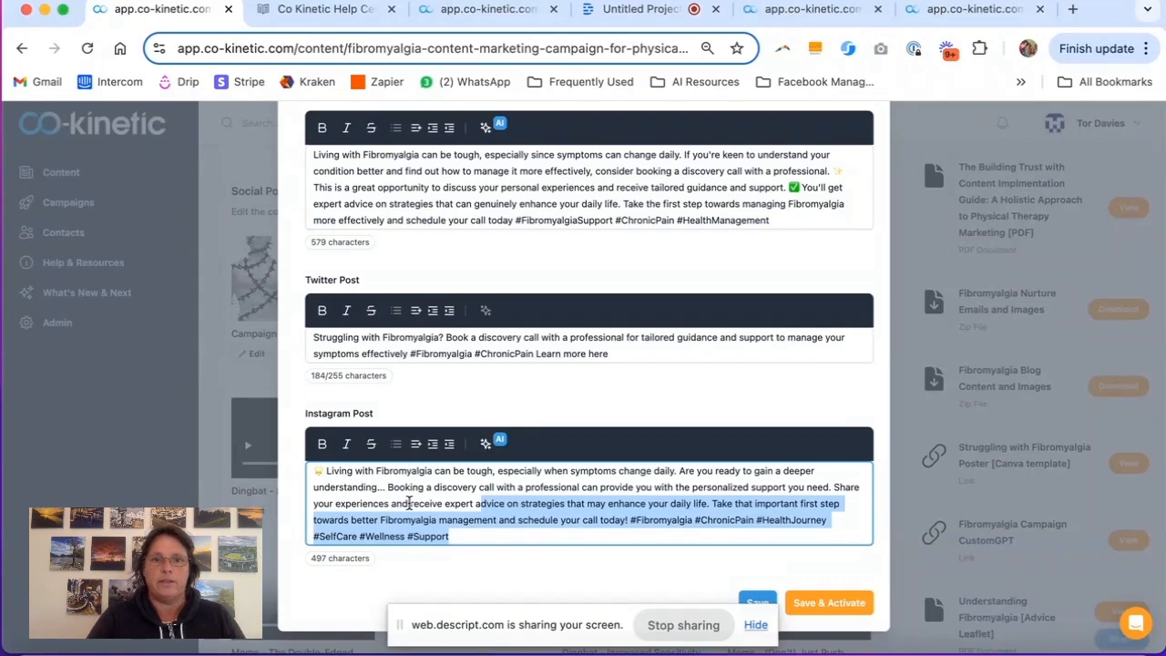
pyautogui.scroll(5, 447, 508)
pyautogui.scroll(1, 448, 508)
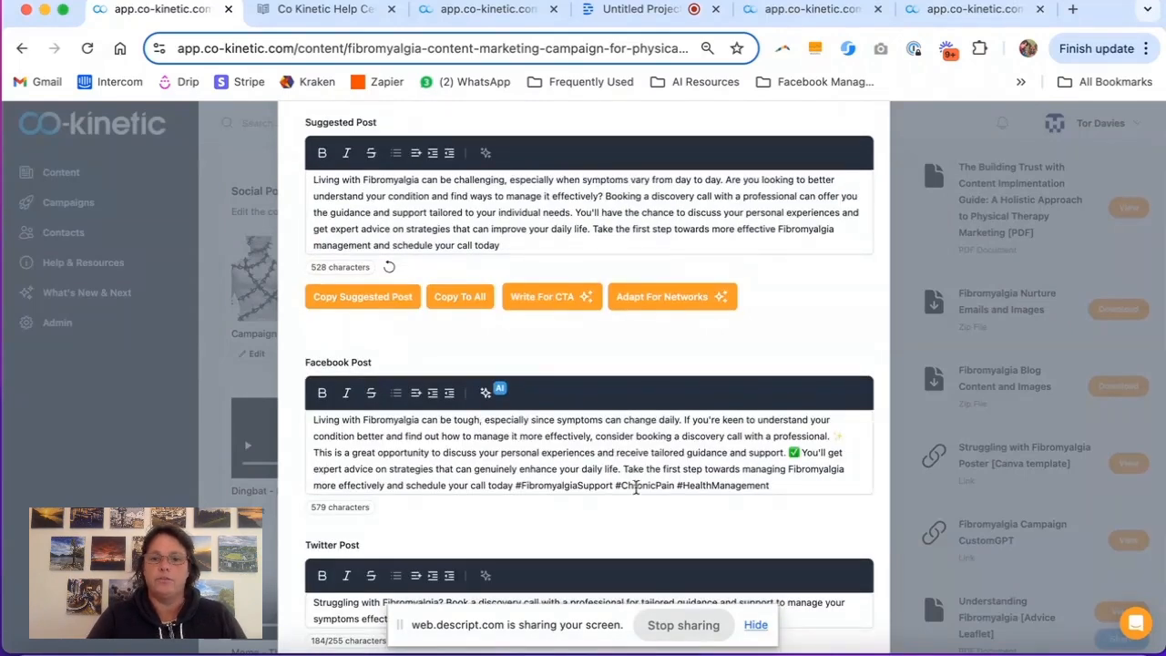
# Step: Select the entire Facebook post text and view the AI editing options available for it
pyautogui.moveTo(771, 485); pyautogui.dragTo(306, 419)
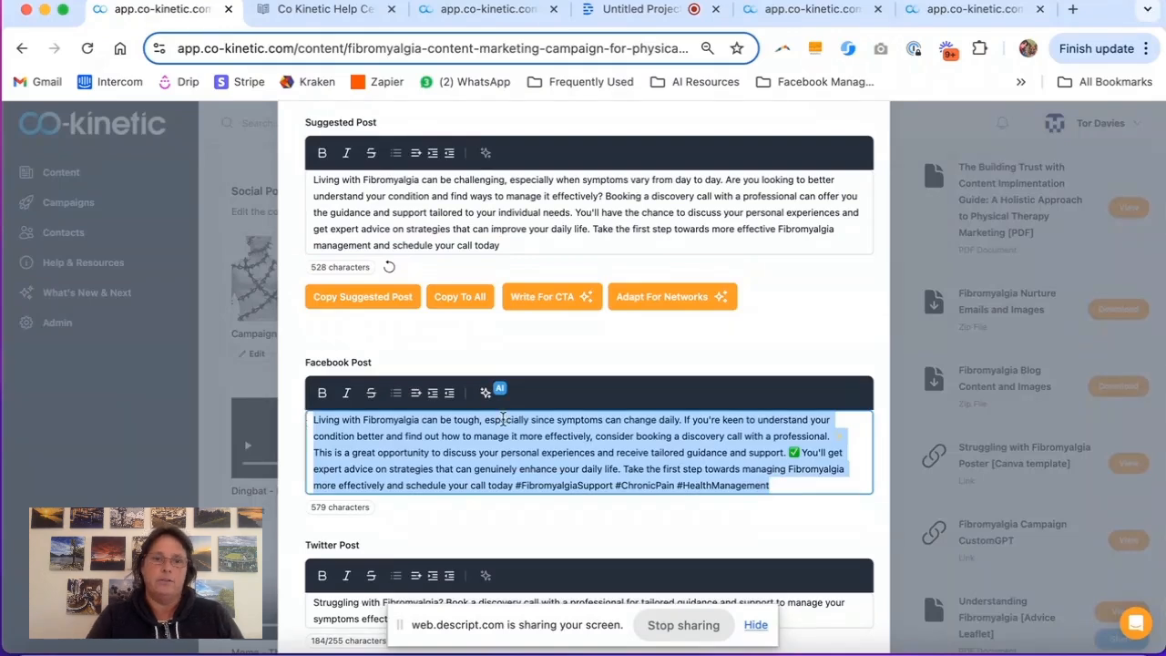
pyautogui.click(488, 392)
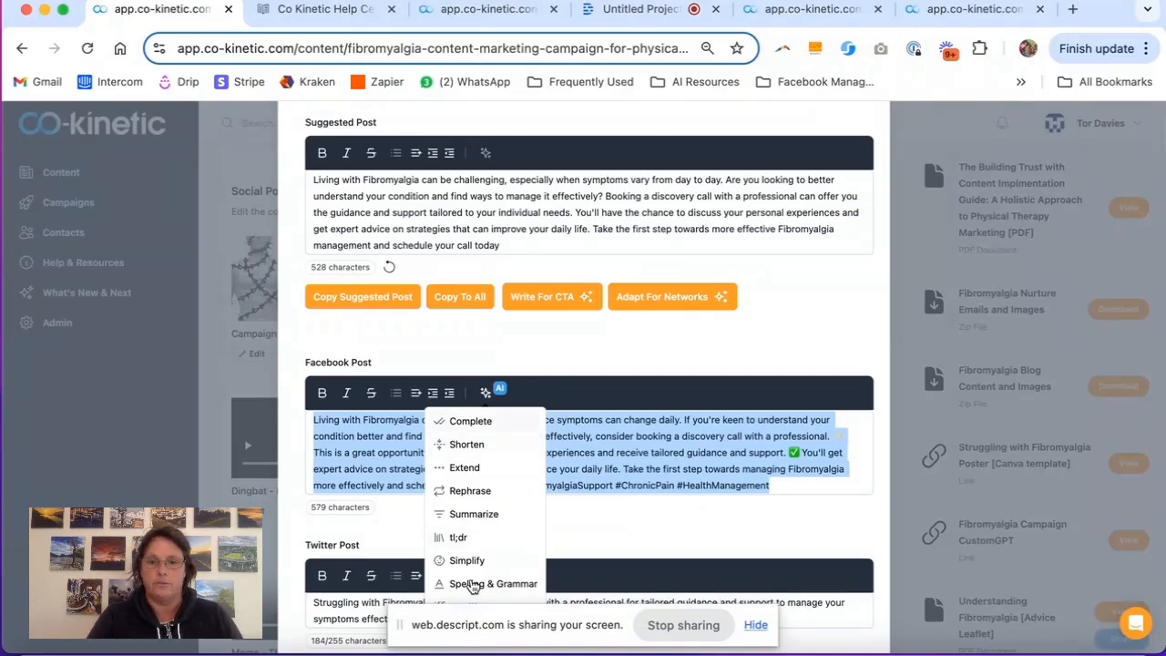
pyautogui.click(755, 626)
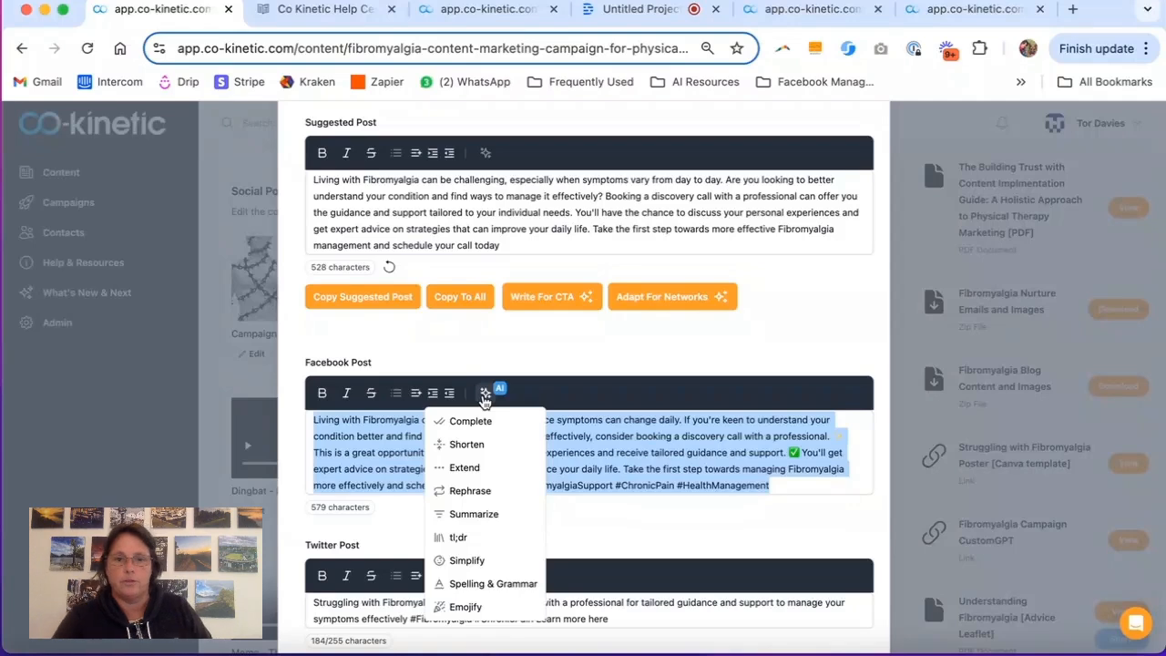
pyautogui.click(561, 397)
# Step: Change the post's call to action to Link to an Individual Leaflet (9:1)
pyautogui.scroll(1, 561, 397)
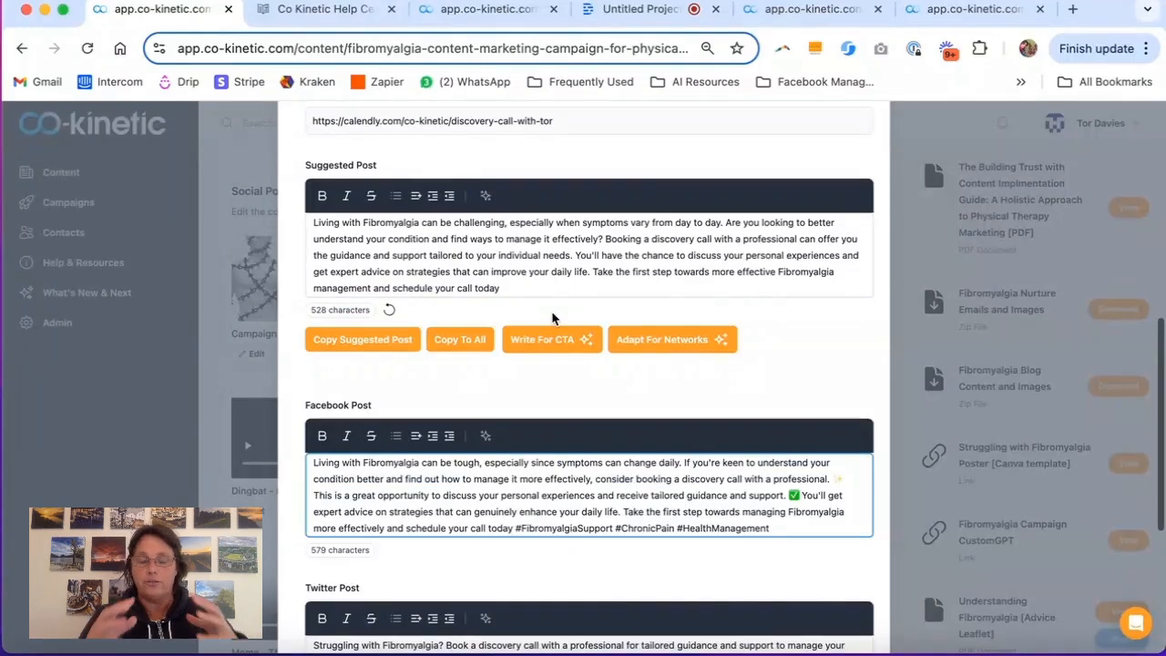
pyautogui.scroll(3, 631, 323)
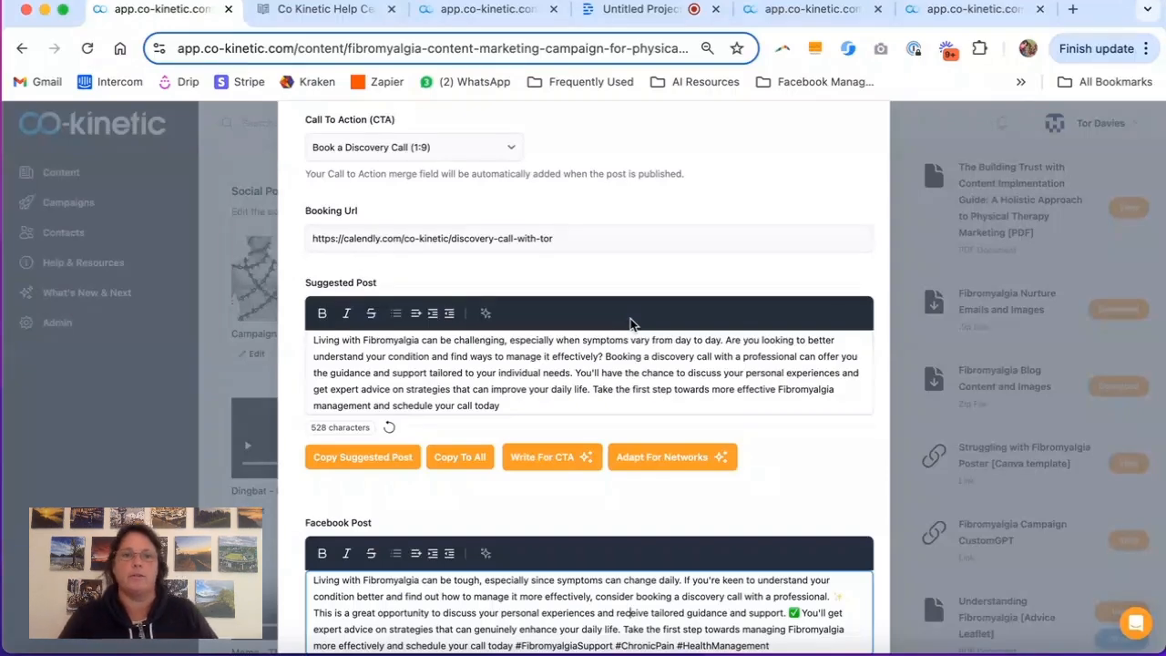
pyautogui.scroll(1, 632, 325)
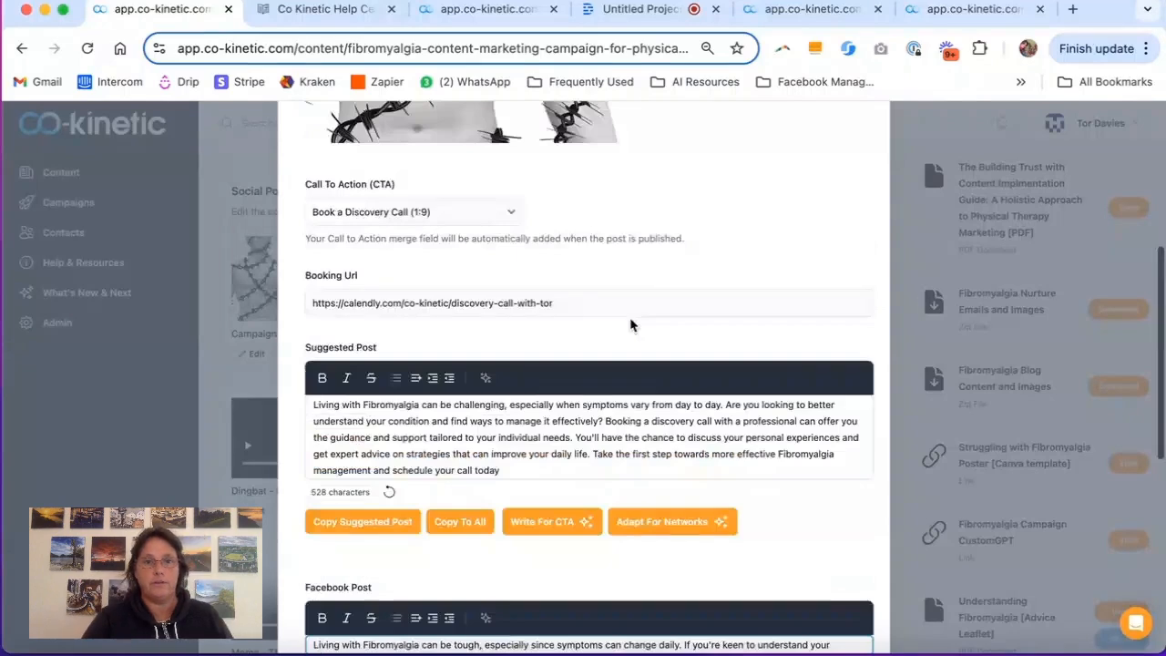
pyautogui.scroll(1, 592, 291)
pyautogui.click(513, 254)
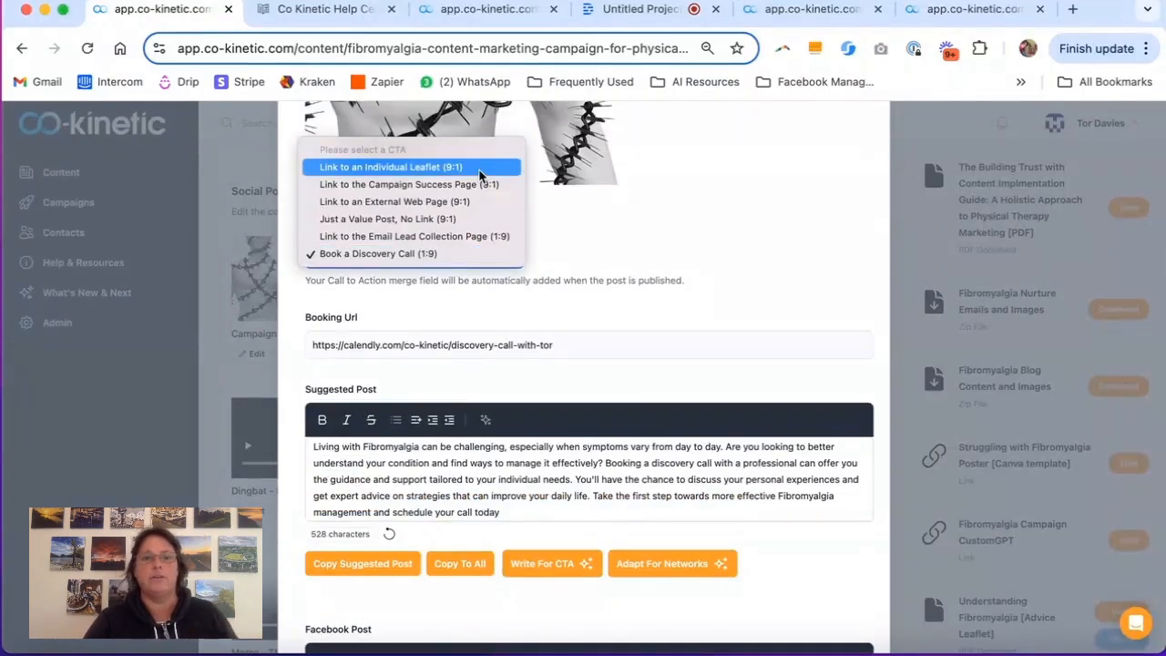
pyautogui.press('Escape')
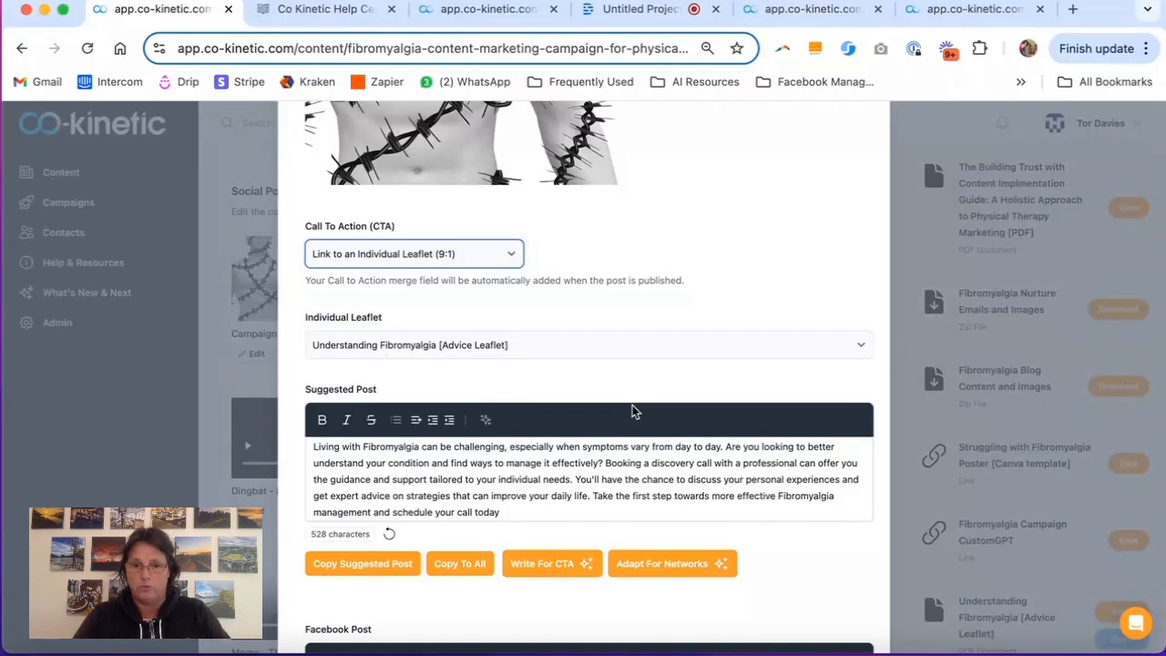
# Step: Look over the campaign intro post's call to action and network versions, and save and activate the post
pyautogui.scroll(-1, 635, 409)
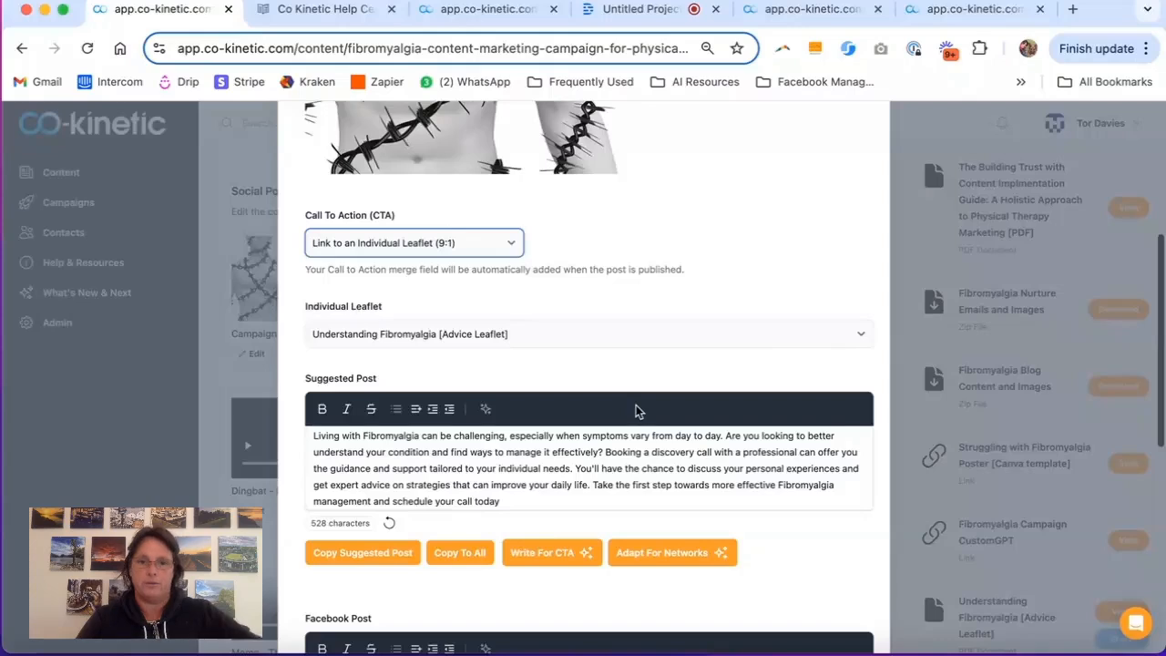
pyautogui.scroll(-3, 637, 412)
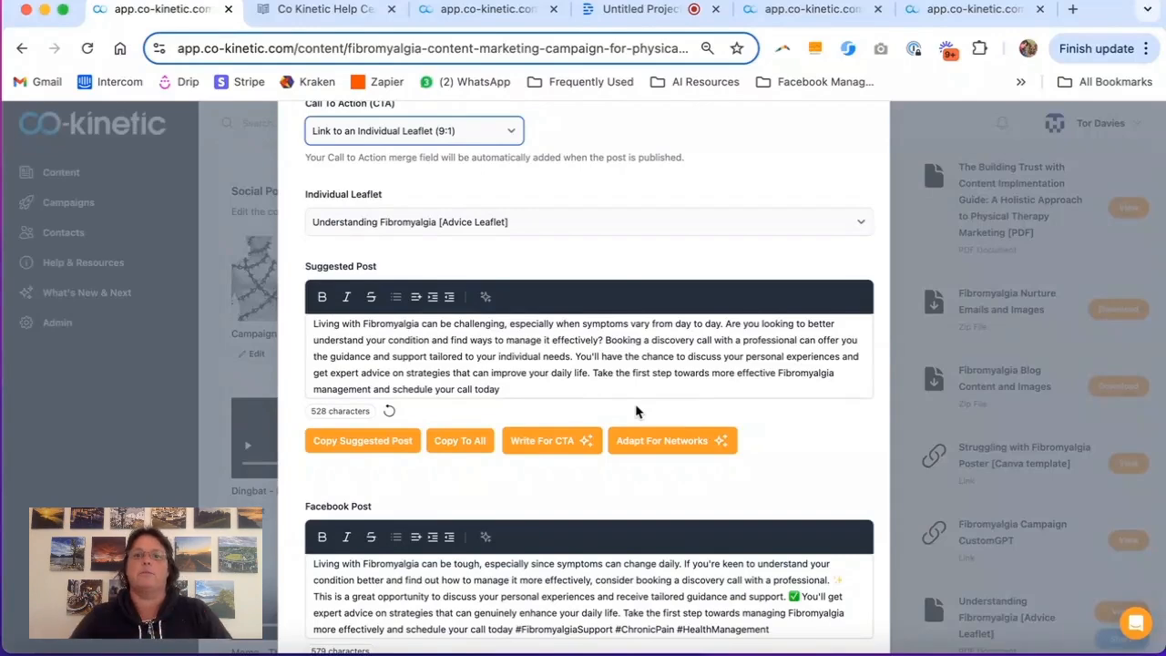
pyautogui.scroll(-1, 681, 421)
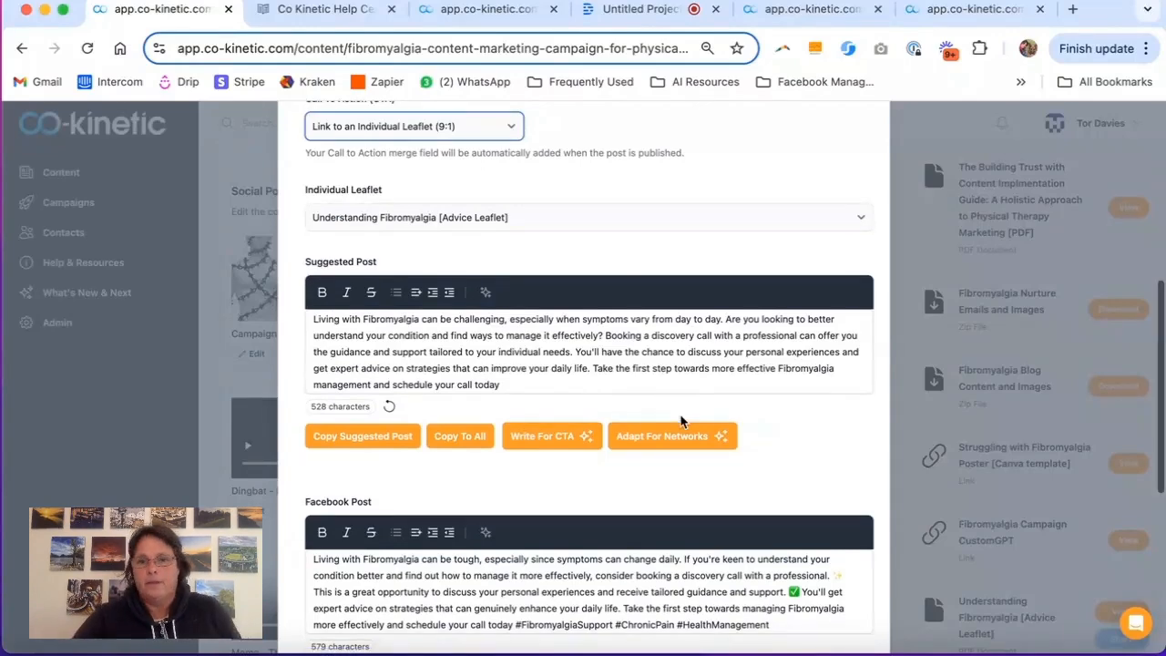
pyautogui.scroll(-6, 681, 420)
pyautogui.scroll(15, 681, 421)
pyautogui.scroll(1, 681, 421)
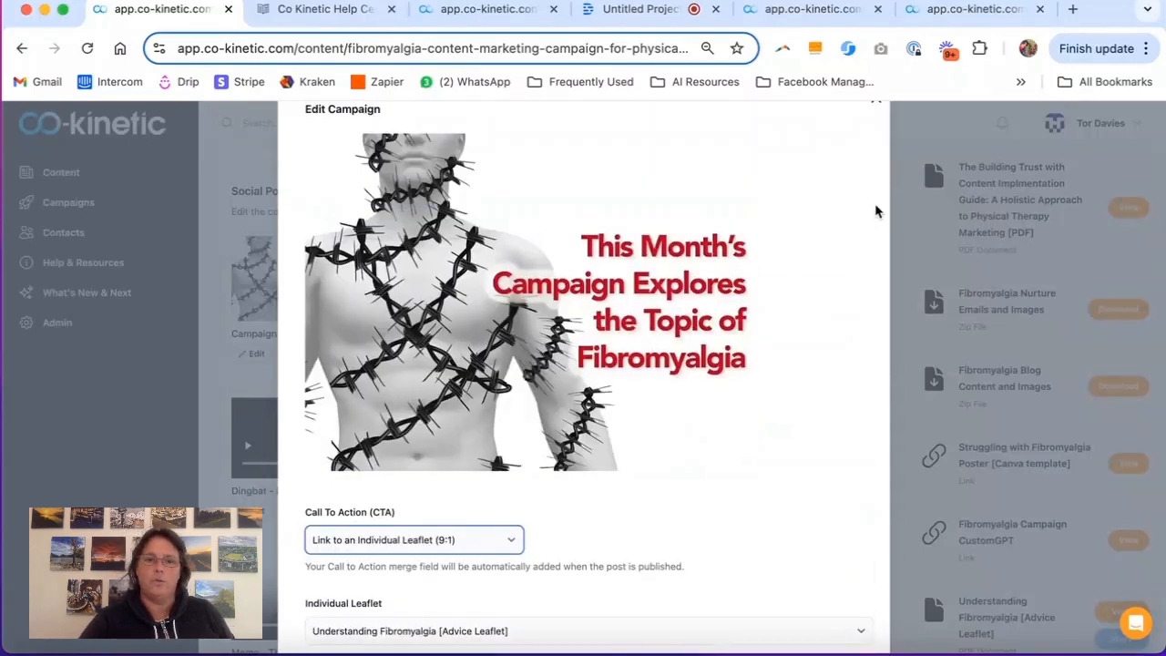
pyautogui.scroll(-15, 847, 237)
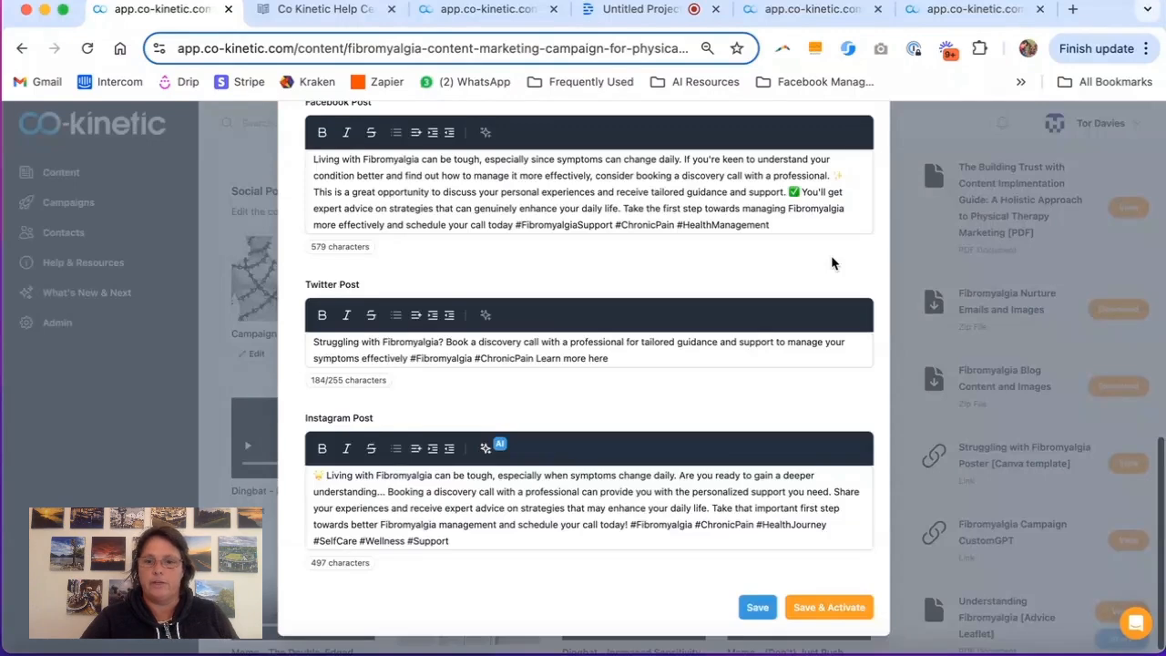
pyautogui.scroll(1, 835, 264)
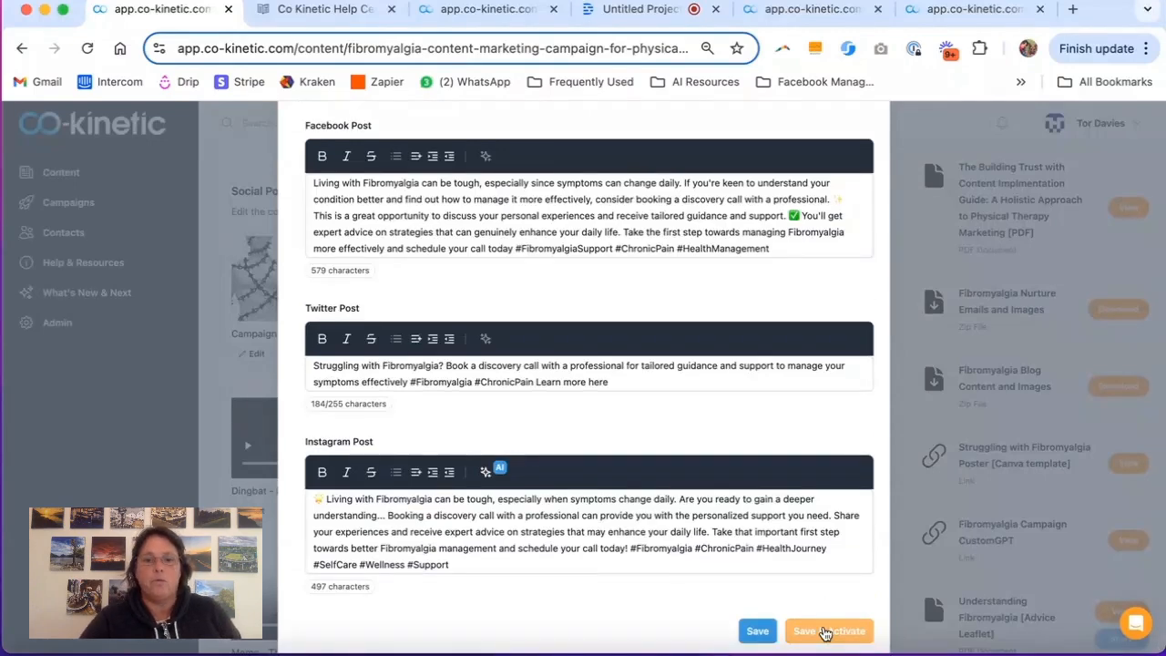
pyautogui.click(825, 631)
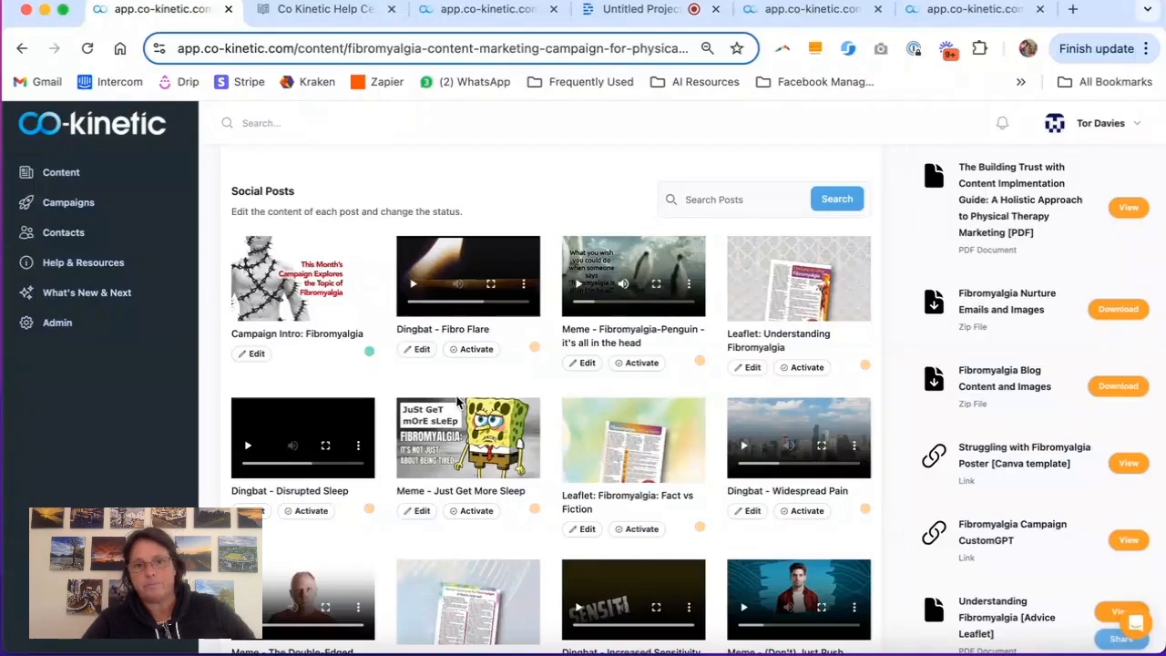
# Step: Open the Dingbat - Fibro Flare post for editing, check its call to action and preview the start of its video
pyautogui.click(420, 352)
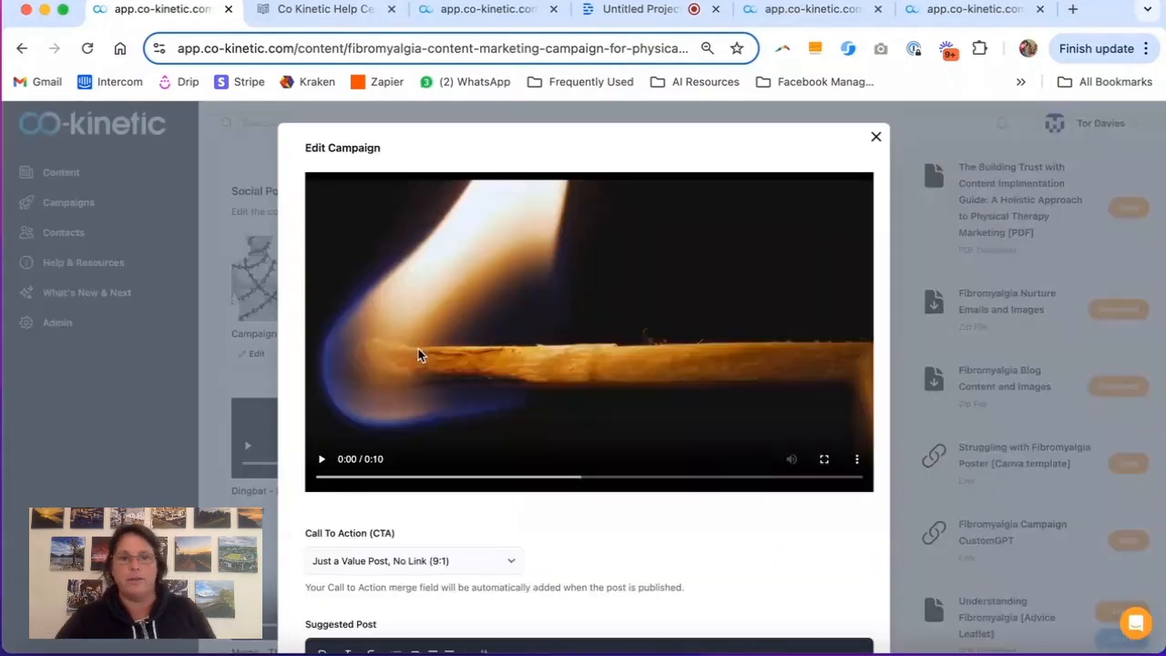
pyautogui.scroll(-2, 418, 354)
pyautogui.scroll(-2, 418, 354)
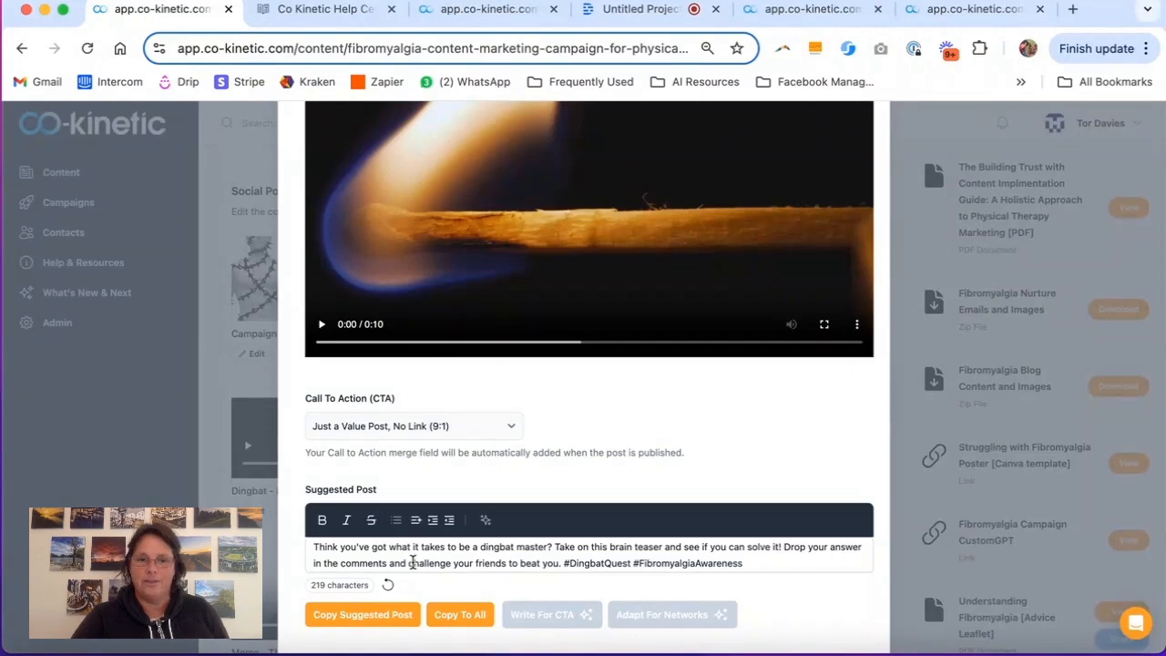
pyautogui.scroll(-2, 577, 526)
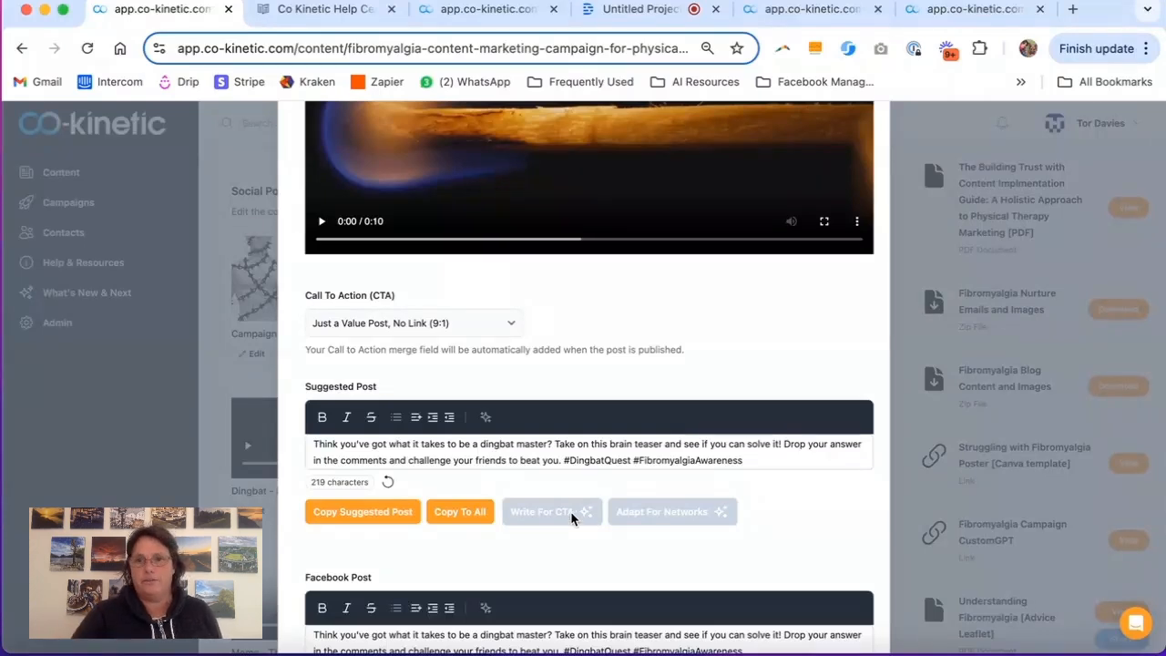
pyautogui.scroll(4, 570, 511)
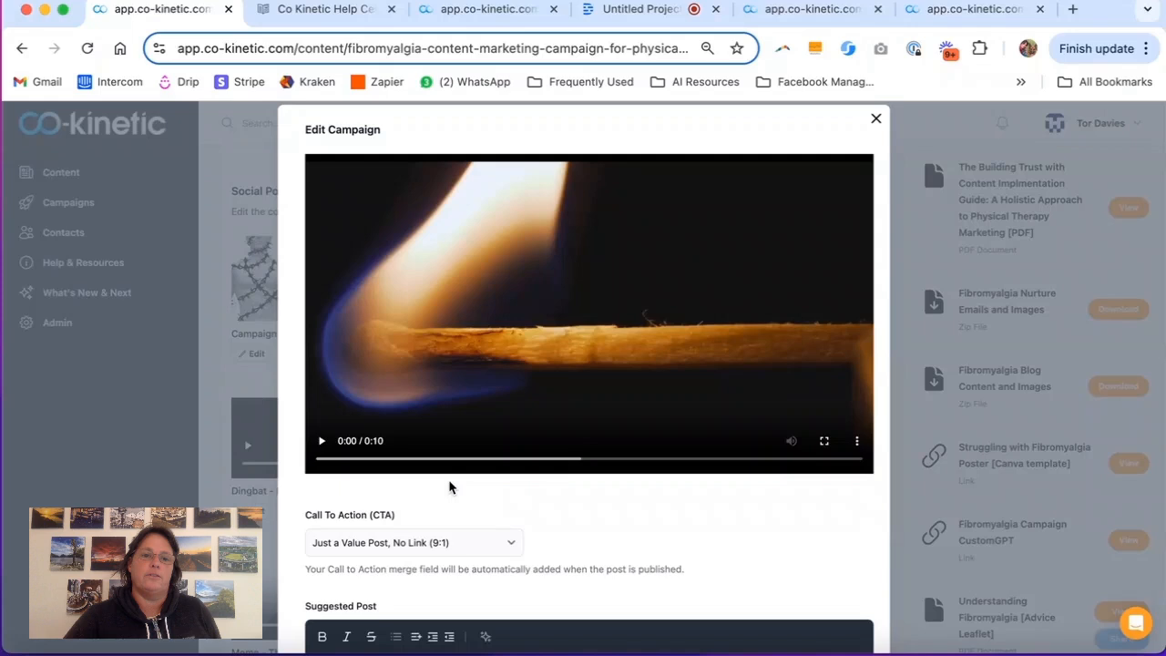
pyautogui.click(321, 442)
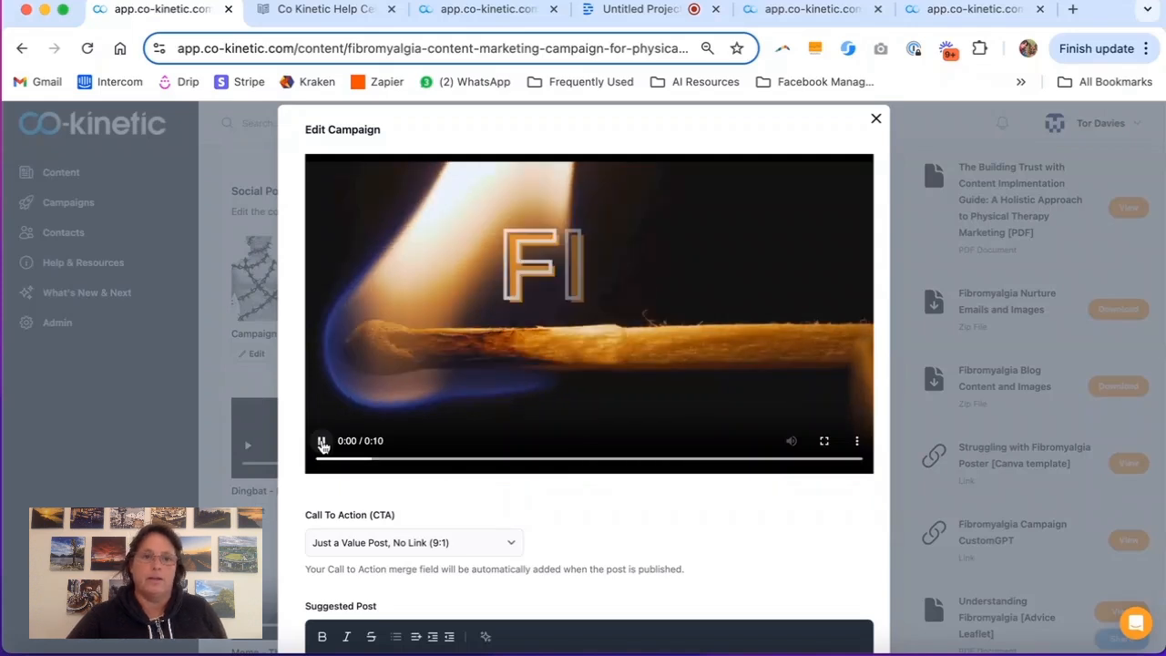
pyautogui.click(322, 443)
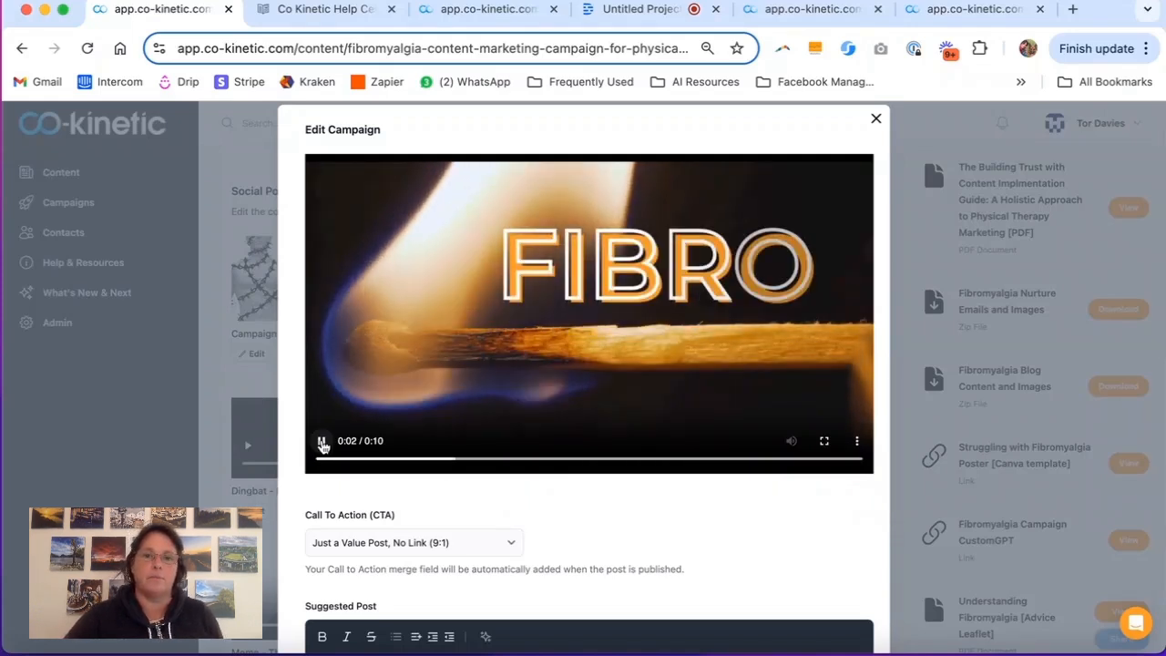
pyautogui.click(462, 451)
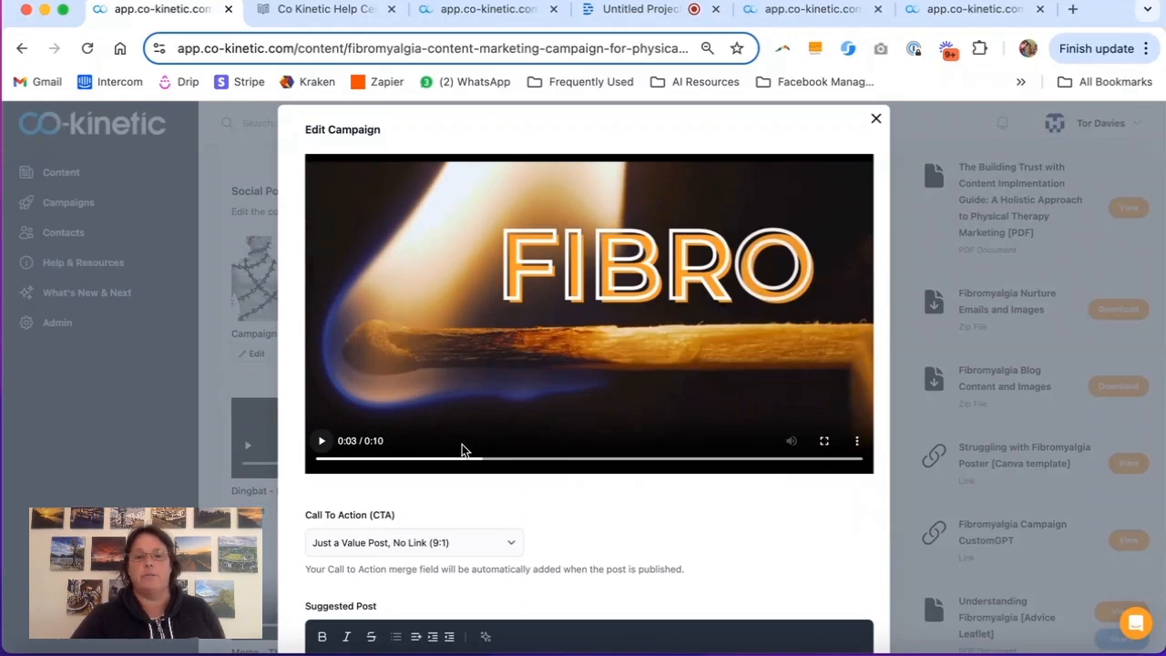
# Step: Copy the Dingbat - Fibro Flare suggested post text to all the network posts
pyautogui.scroll(-1, 462, 444)
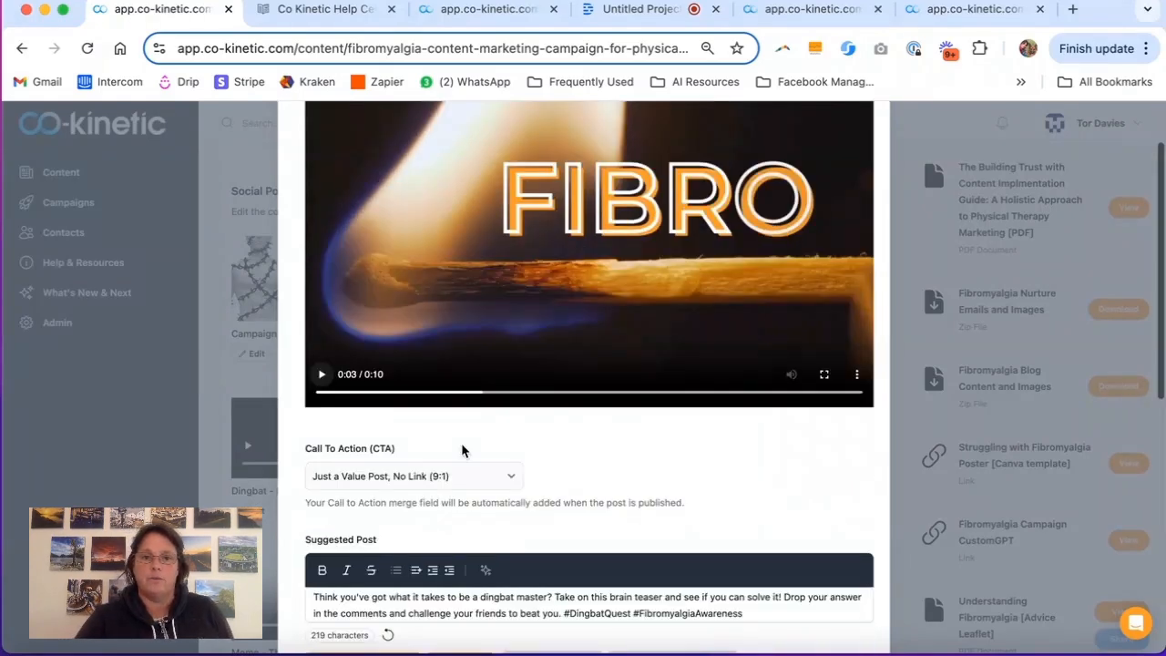
pyautogui.scroll(-1, 461, 450)
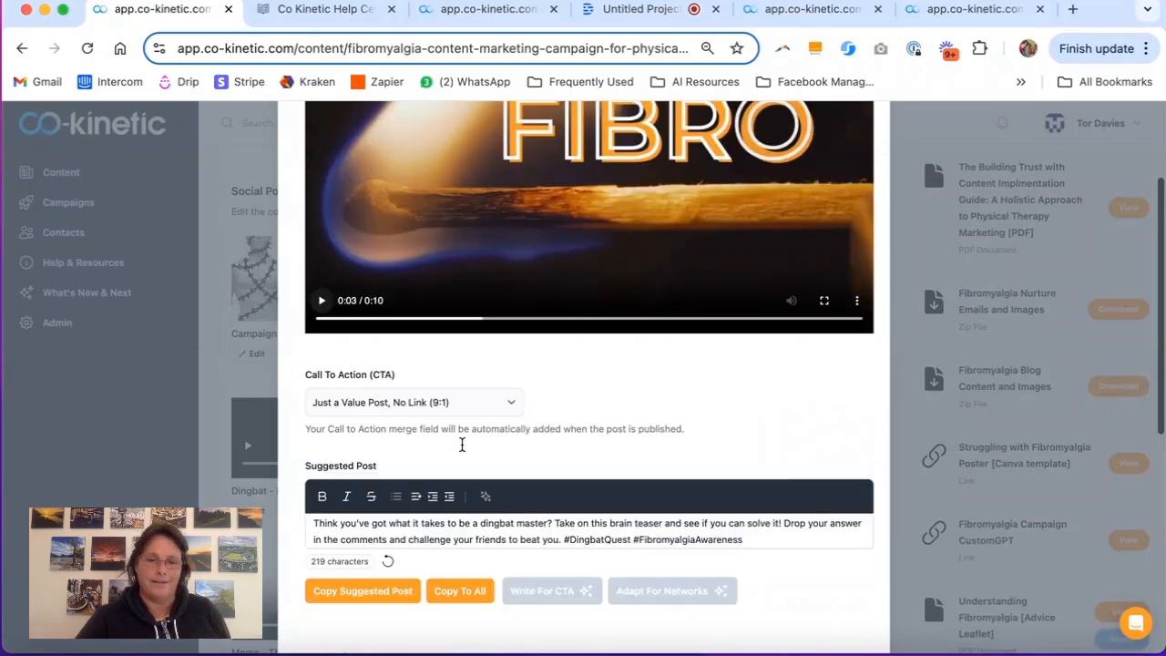
pyautogui.scroll(-1, 462, 443)
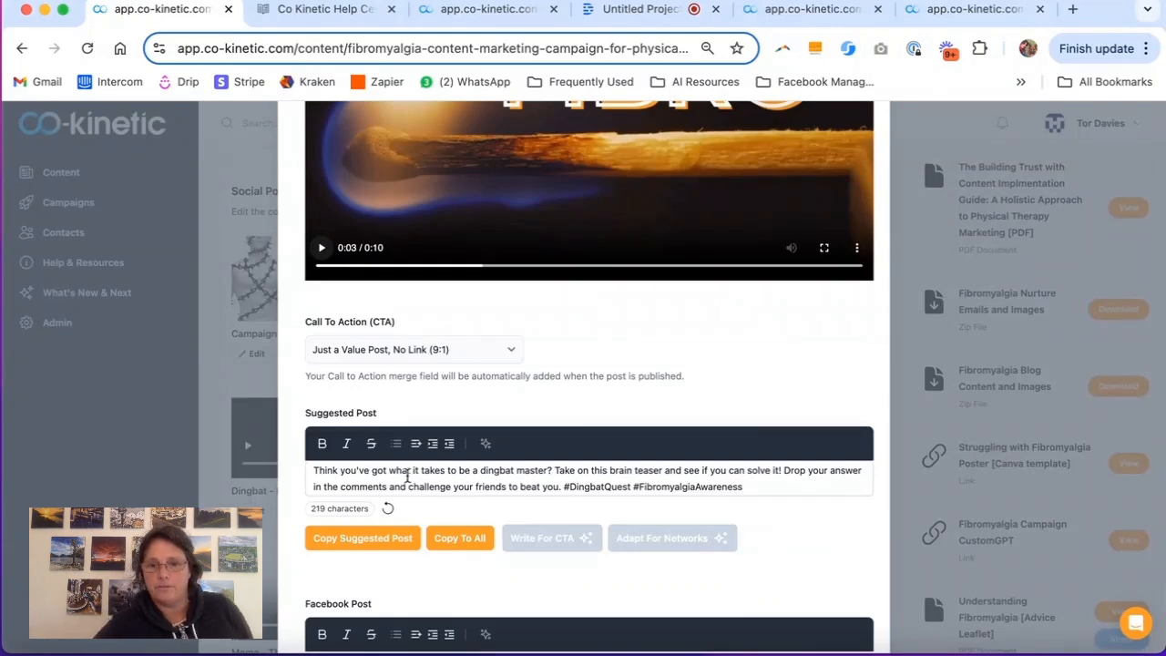
pyautogui.click(757, 488)
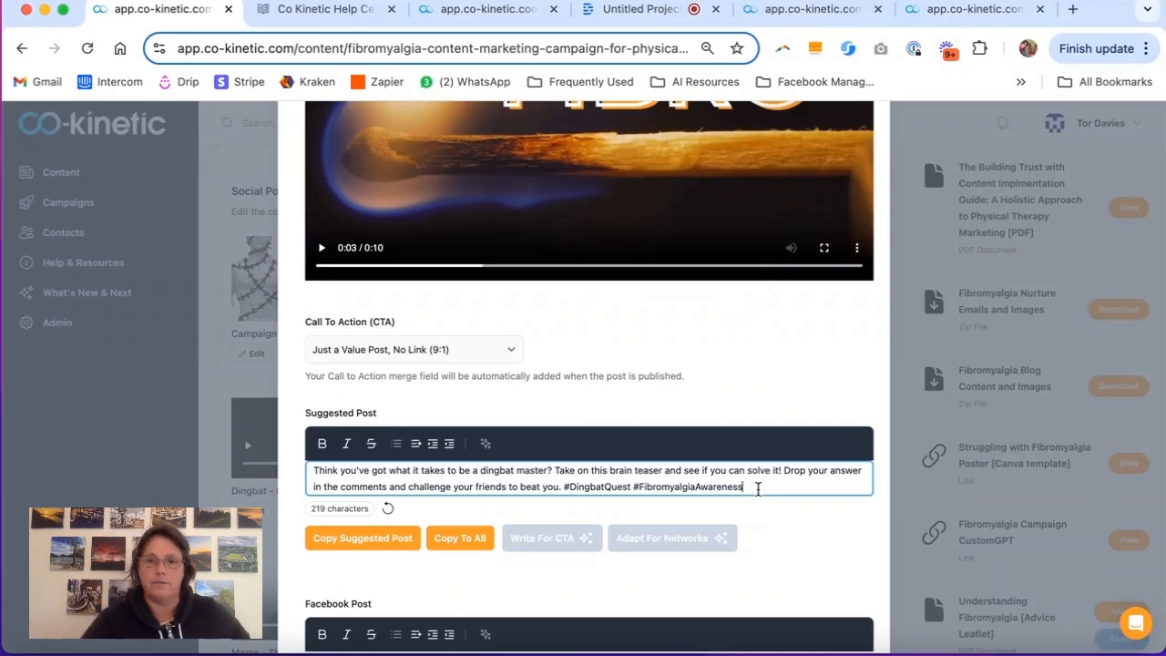
pyautogui.scroll(-1, 757, 488)
pyautogui.scroll(-1, 756, 488)
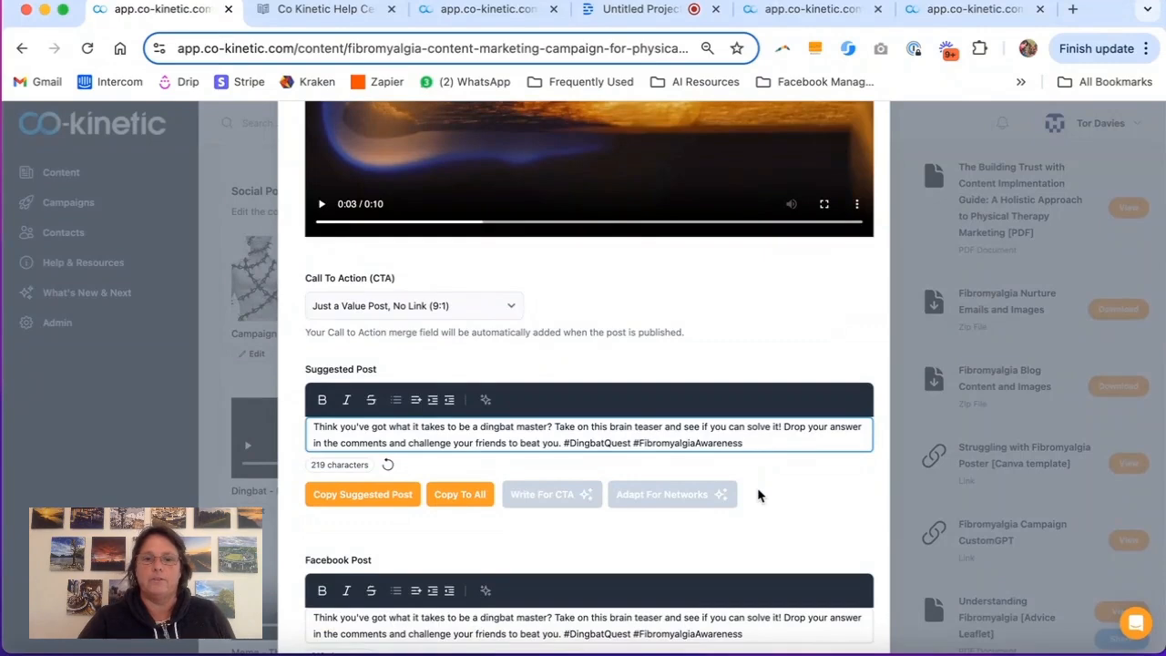
pyautogui.scroll(-3, 757, 495)
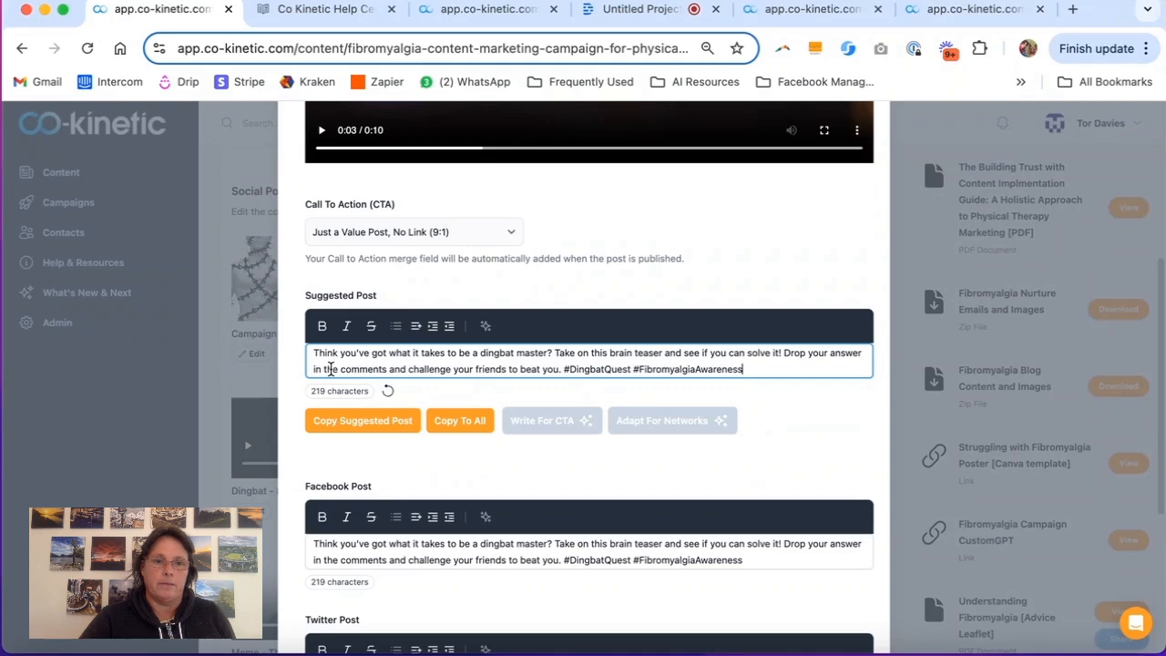
pyautogui.click(453, 428)
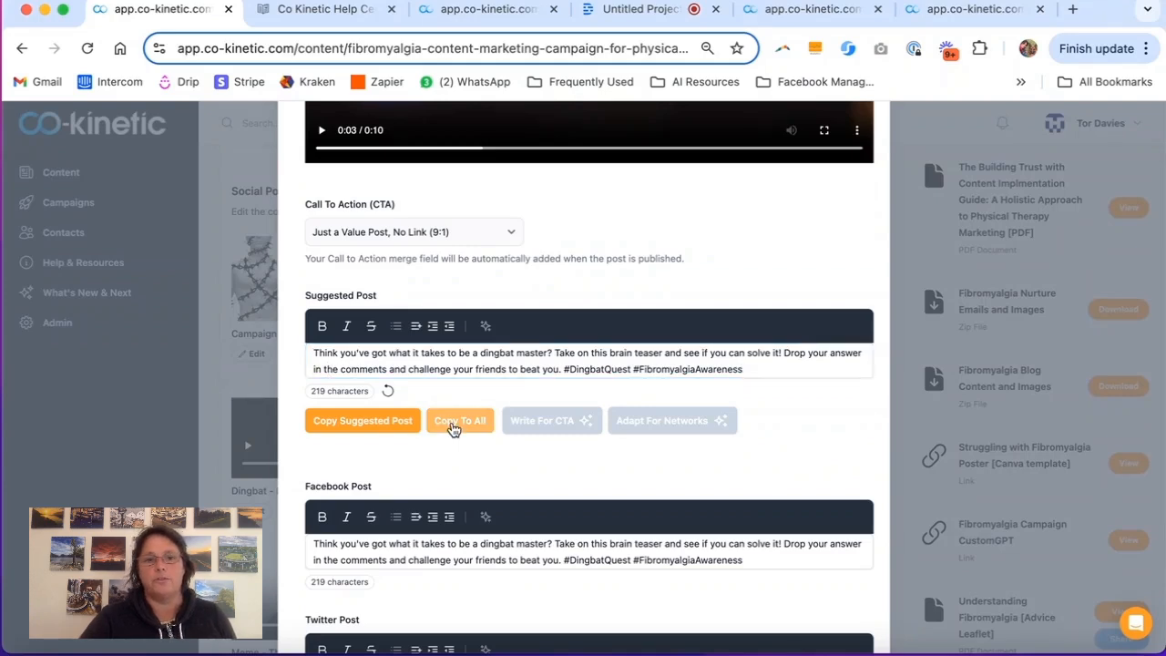
# Step: Review the Facebook and Twitter versions of the dingbat post, comparing their wording with the suggested post
pyautogui.scroll(-1, 453, 428)
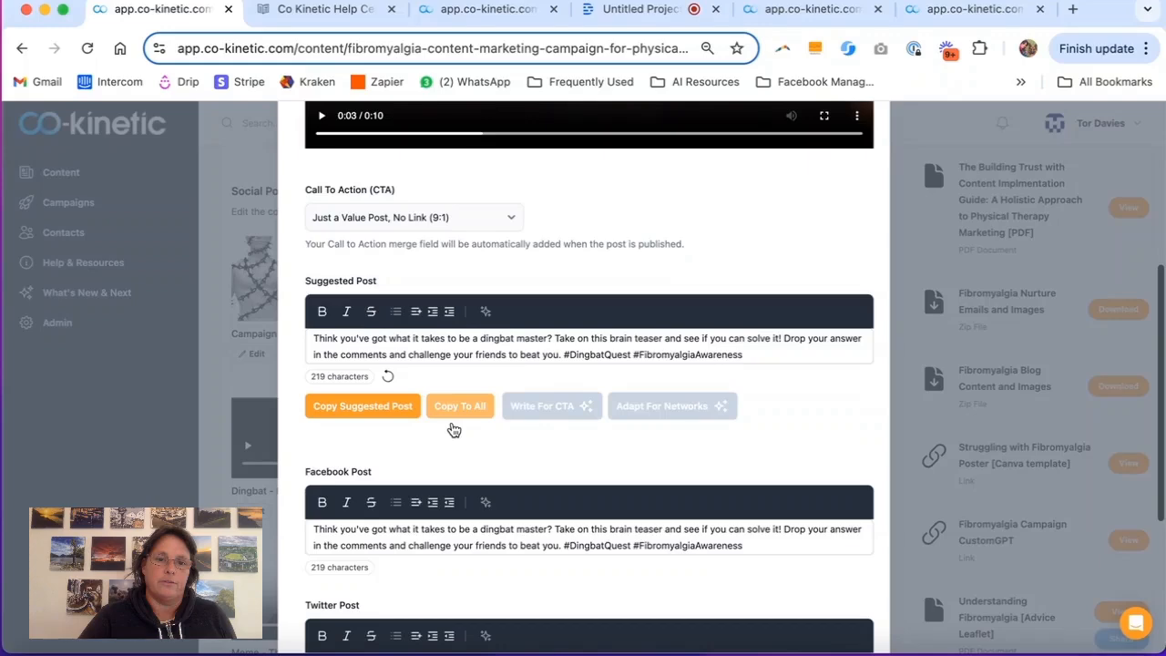
pyautogui.scroll(-3, 454, 428)
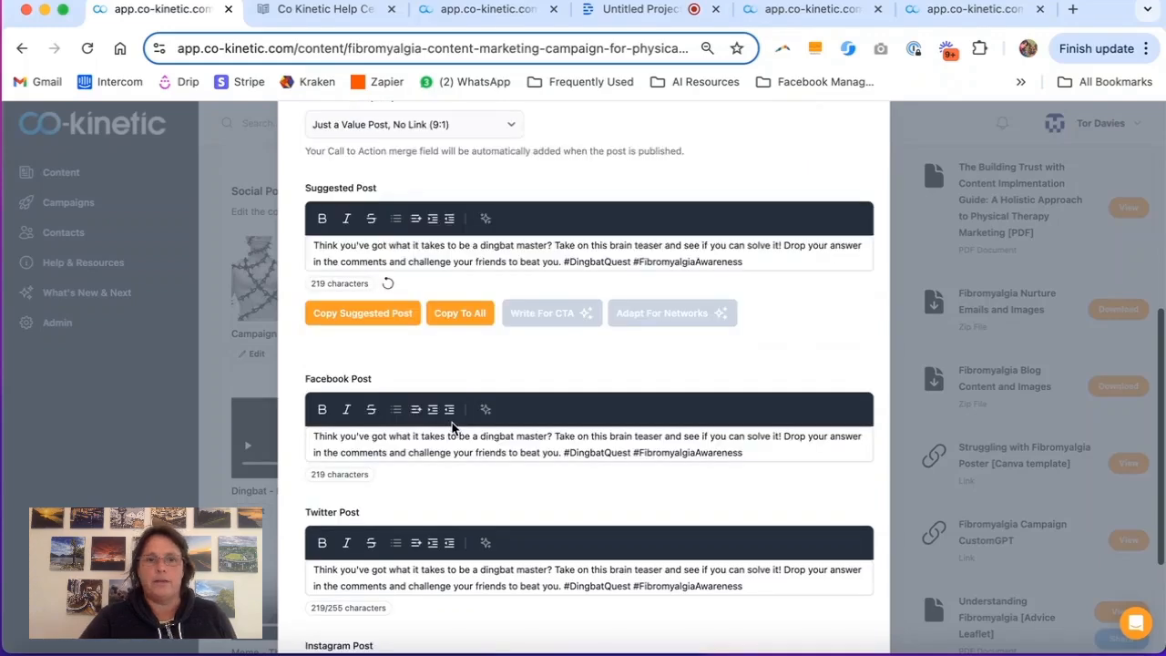
pyautogui.scroll(3, 497, 583)
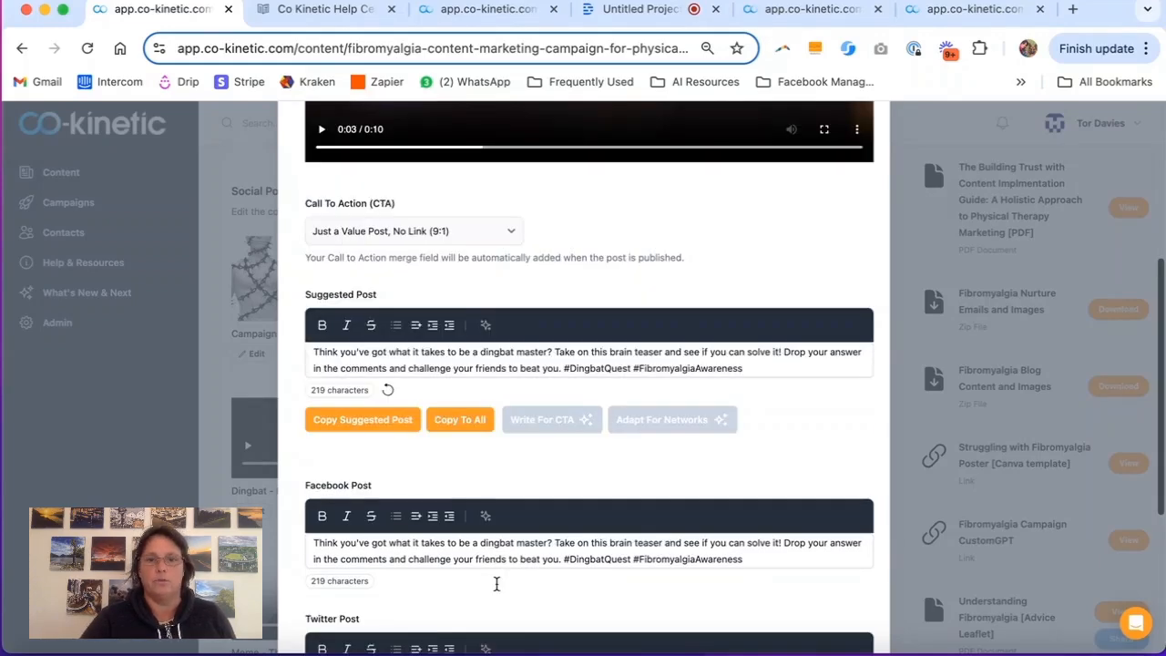
pyautogui.scroll(-1, 496, 582)
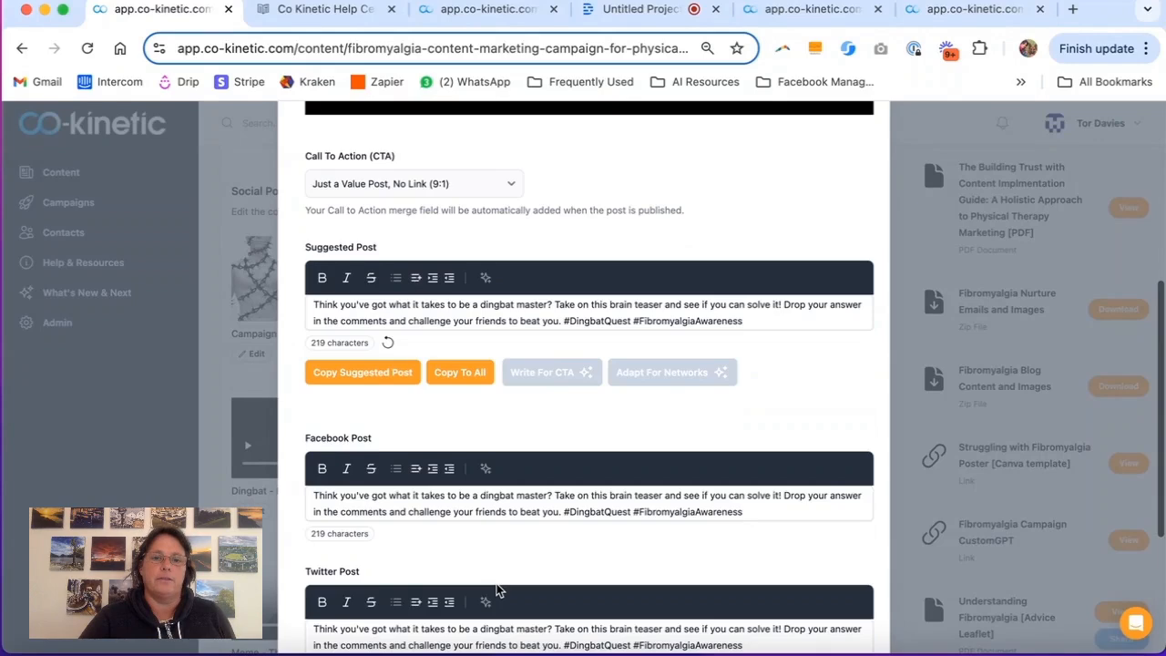
pyautogui.moveTo(313, 437); pyautogui.dragTo(637, 453)
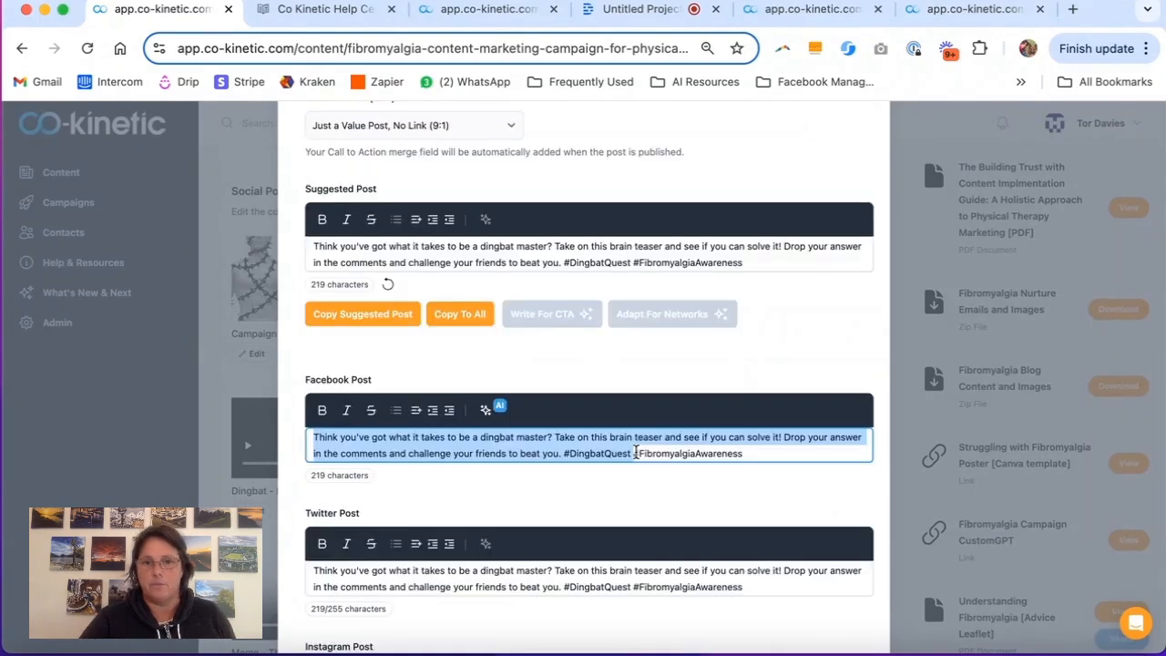
pyautogui.scroll(3, 638, 456)
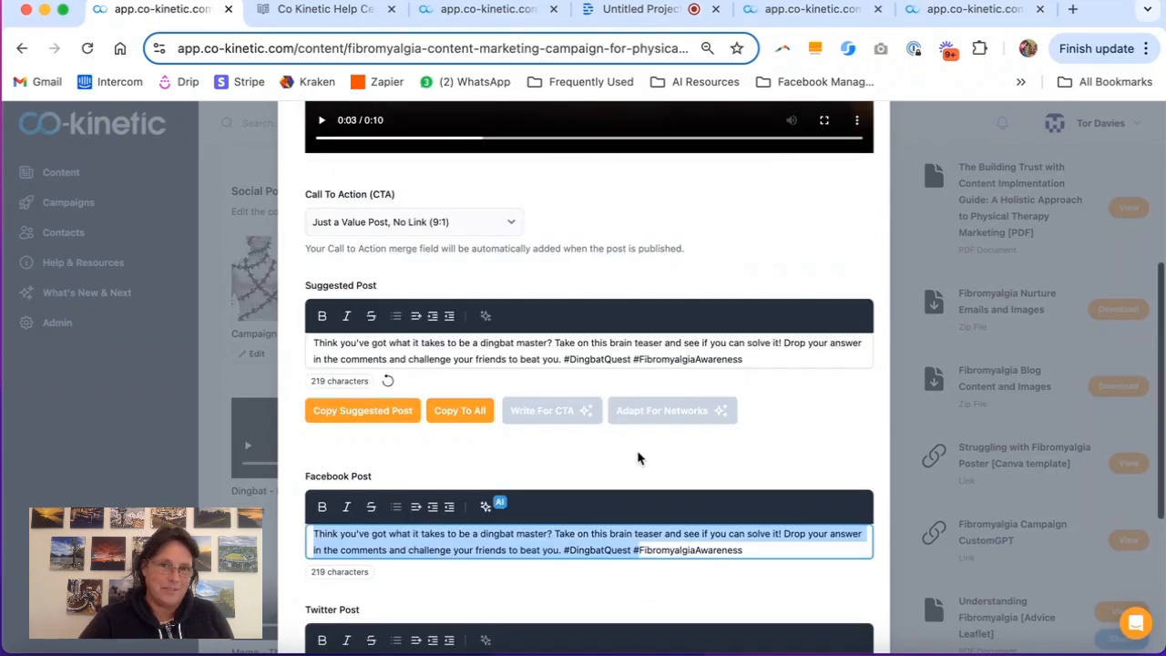
pyautogui.scroll(2, 638, 458)
pyautogui.scroll(4, 638, 458)
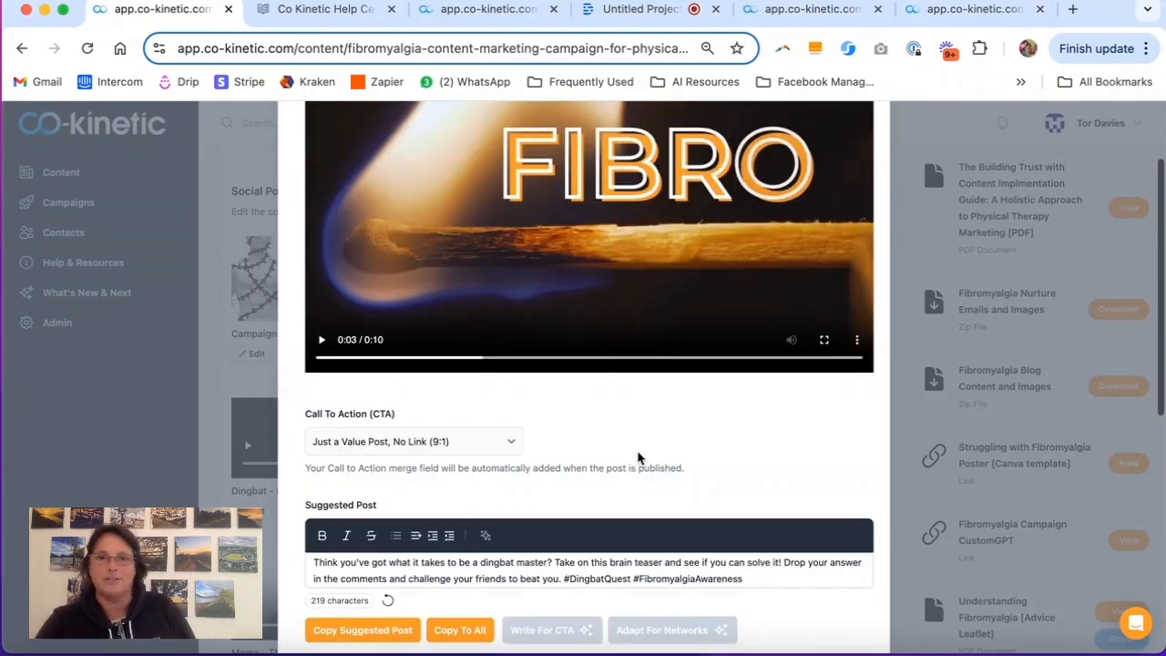
pyautogui.scroll(3, 638, 458)
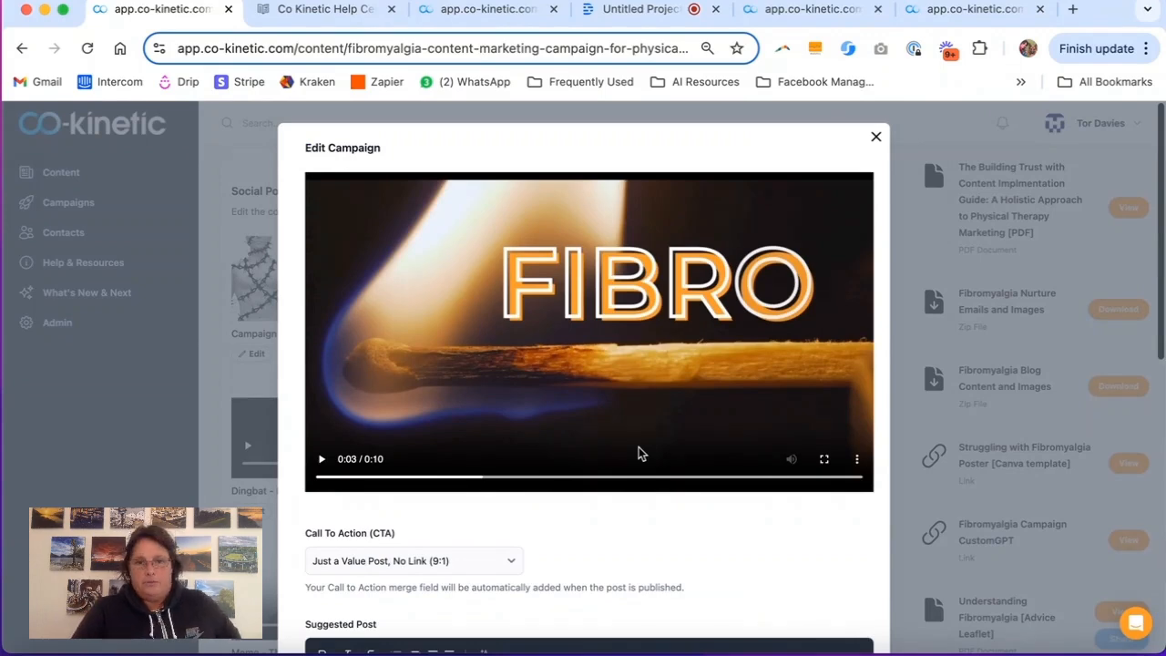
# Step: Close the post editor and activate the Dingbat - Fibro Flare, Meme - Fibromyalgia-Penguin and Leaflet: Understanding Fibromyalgia posts
pyautogui.click(875, 137)
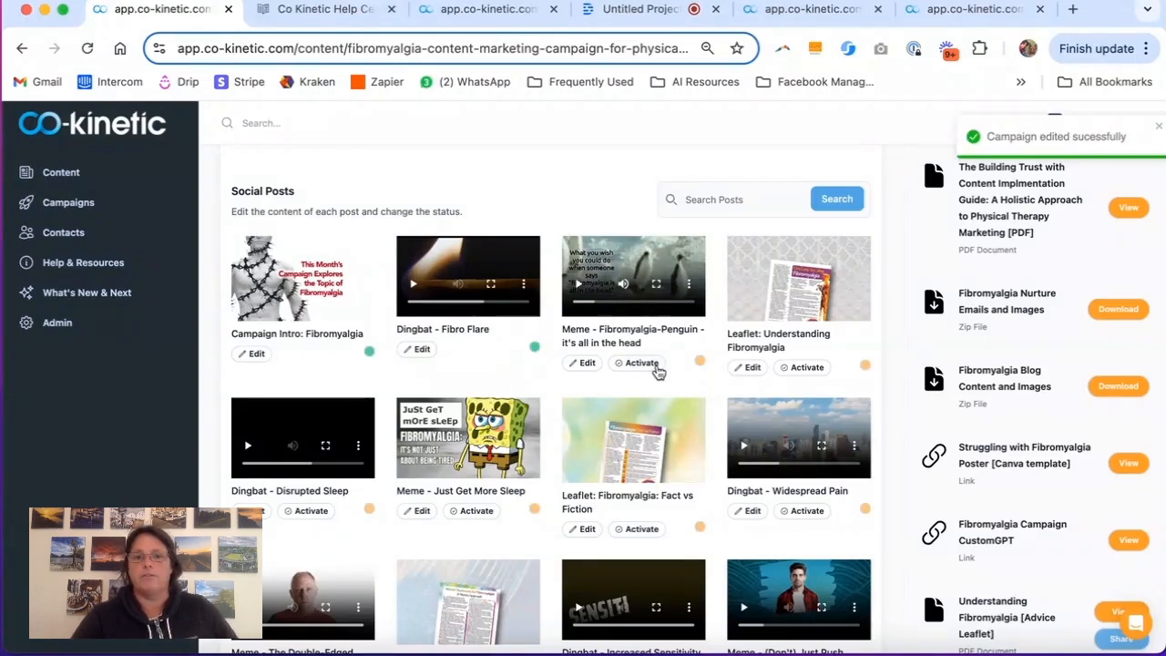
pyautogui.click(654, 366)
pyautogui.click(806, 368)
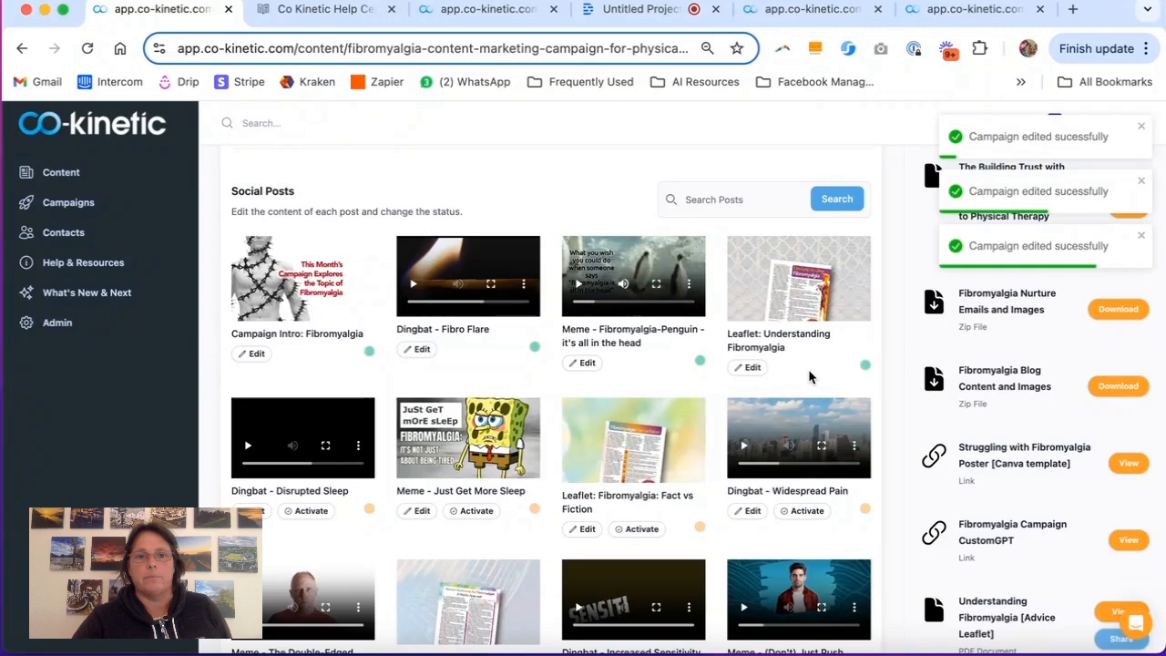
# Step: Check the enabled social networks and the post statuses, and open the Campaign Scheduler stage
pyautogui.scroll(5, 613, 419)
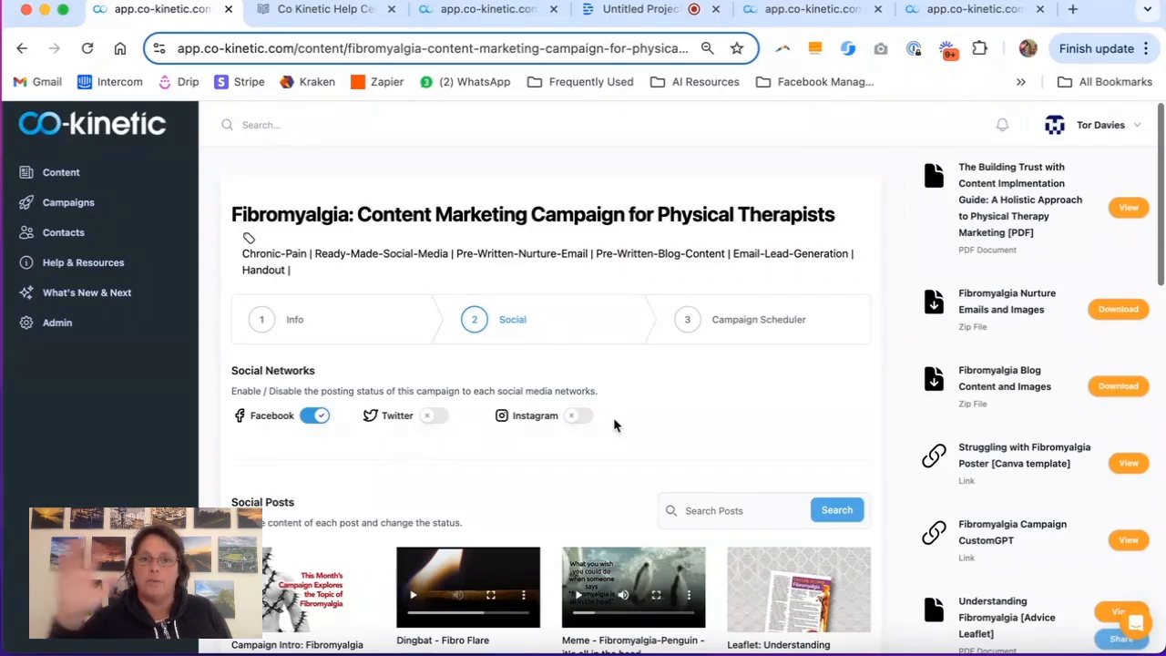
pyautogui.scroll(-5, 614, 423)
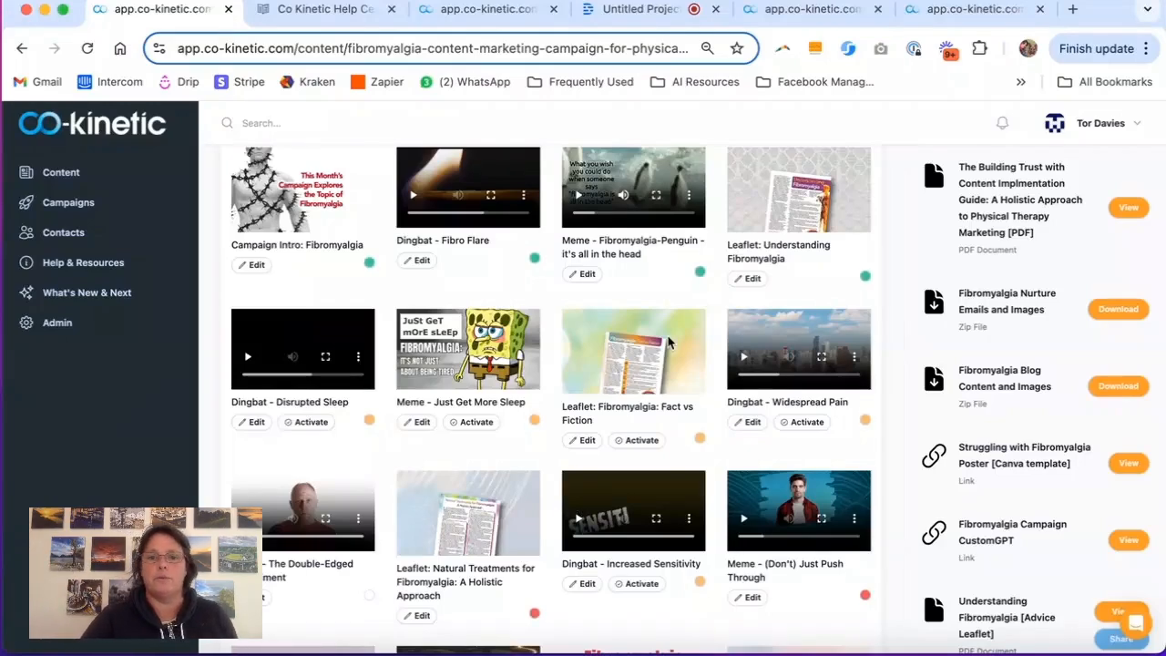
pyautogui.scroll(3, 663, 347)
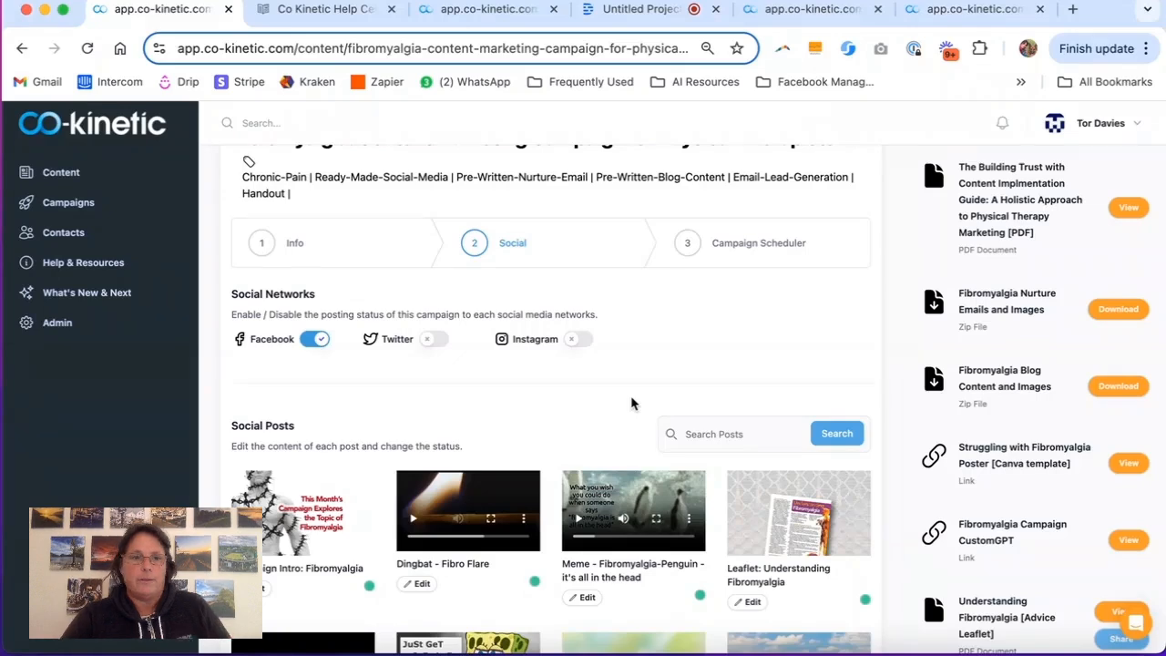
pyautogui.click(756, 248)
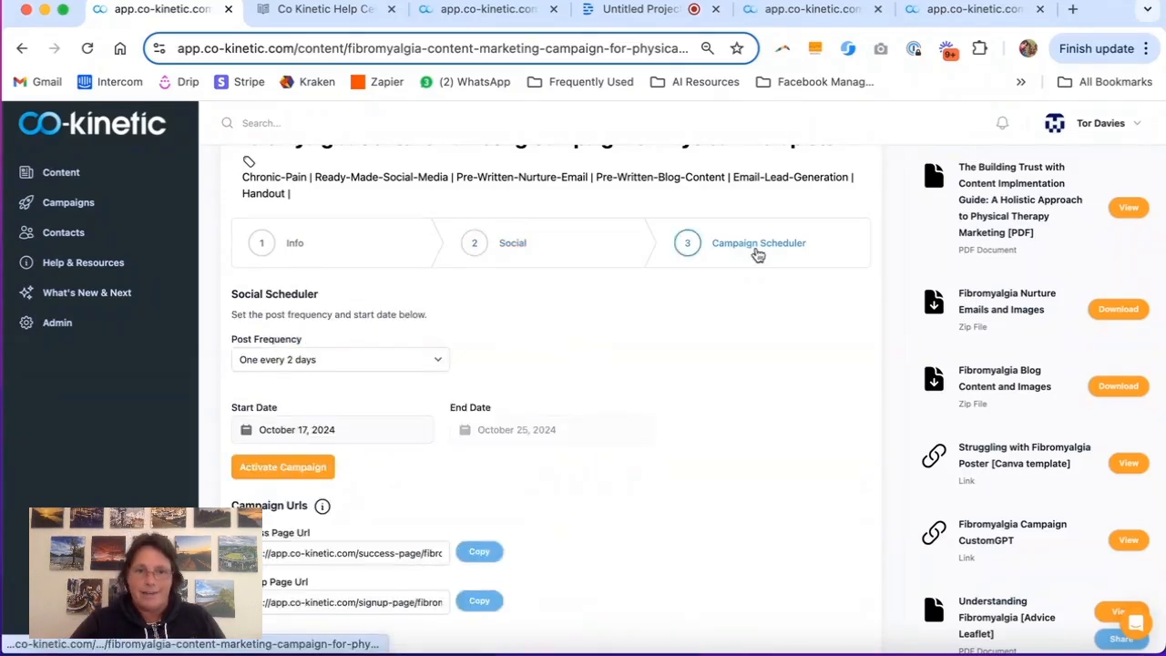
# Step: Review the post frequency options, keep one every 2 days, and activate the Fibromyalgia campaign with its October 17, 2024 start date
pyautogui.click(433, 360)
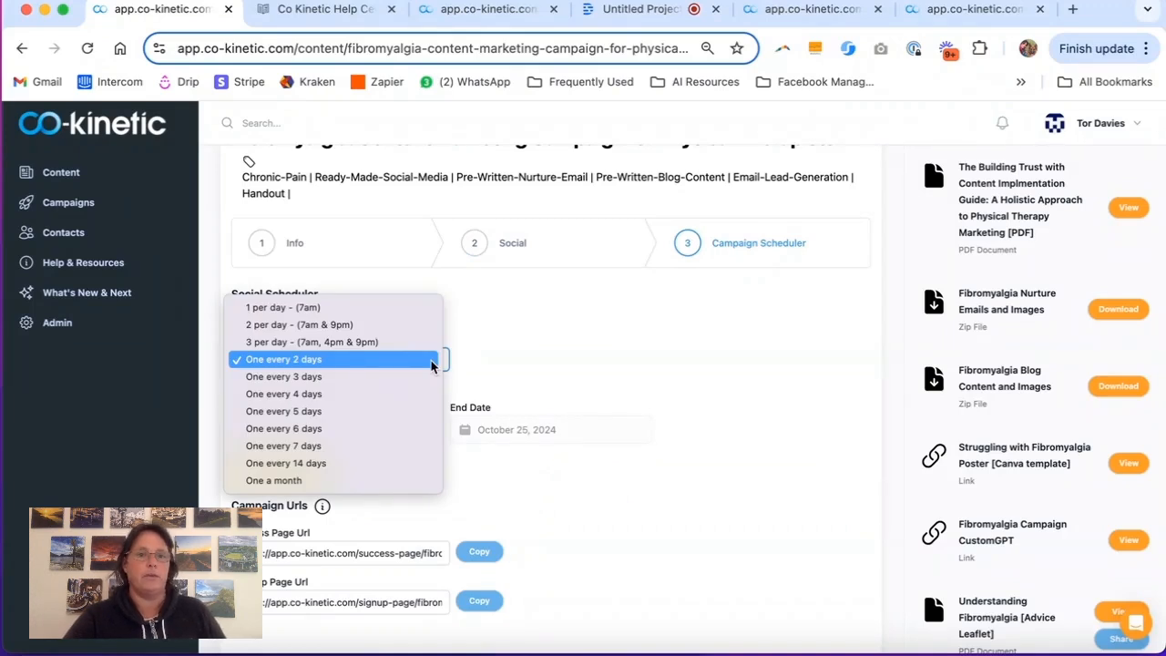
pyautogui.click(506, 338)
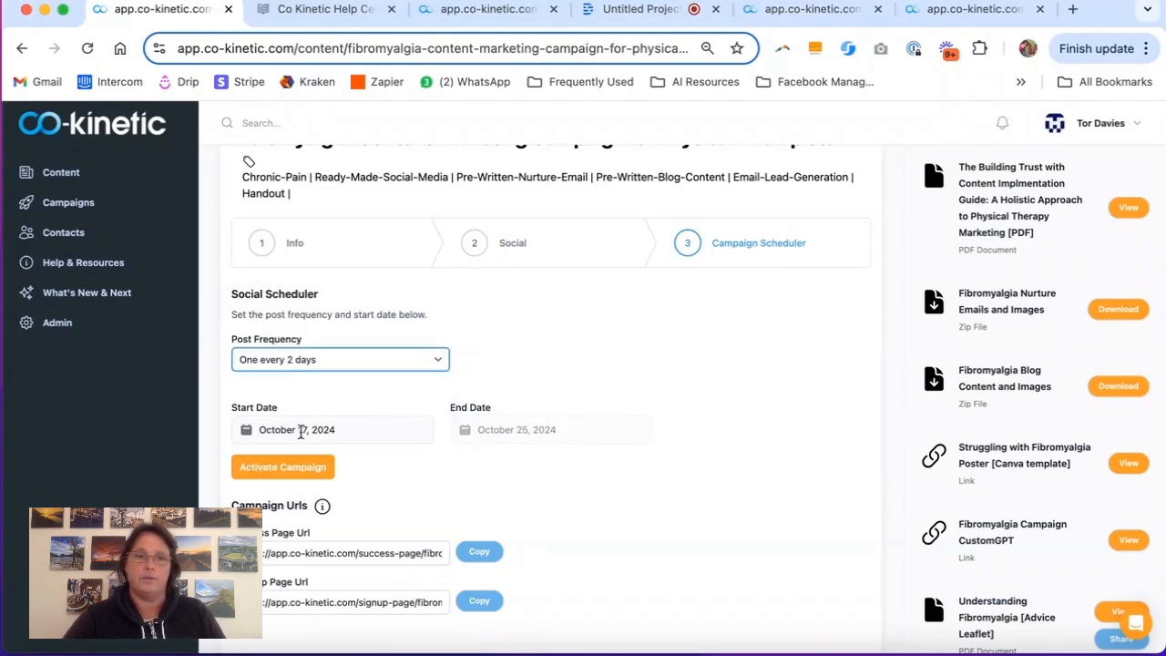
pyautogui.click(372, 359)
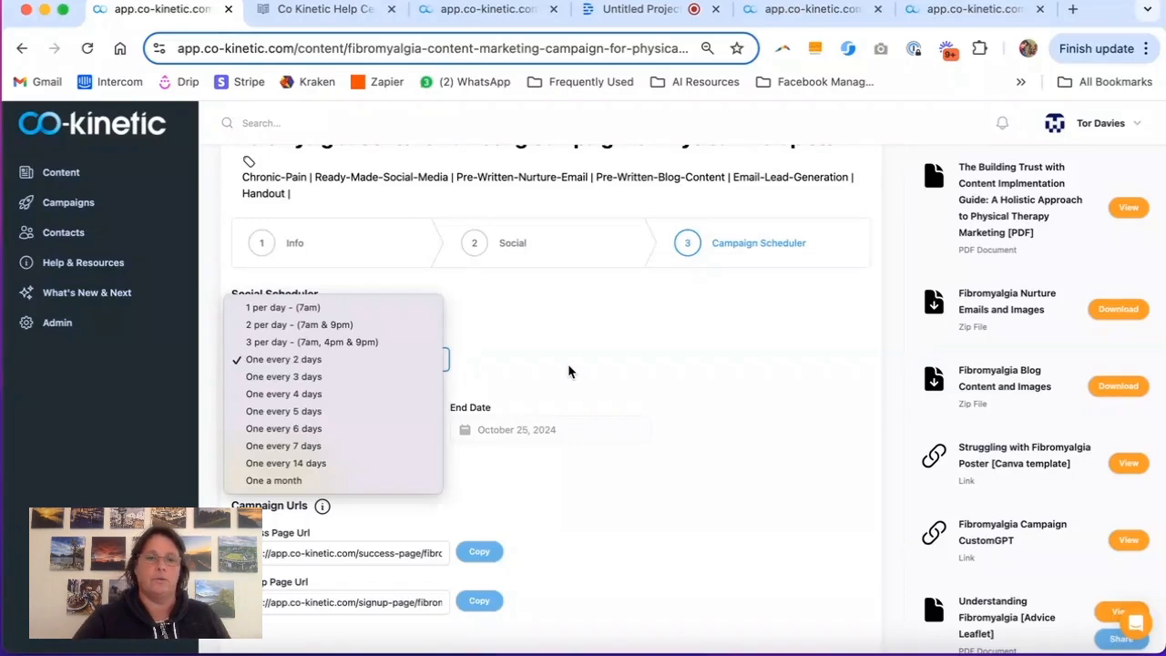
pyautogui.click(567, 367)
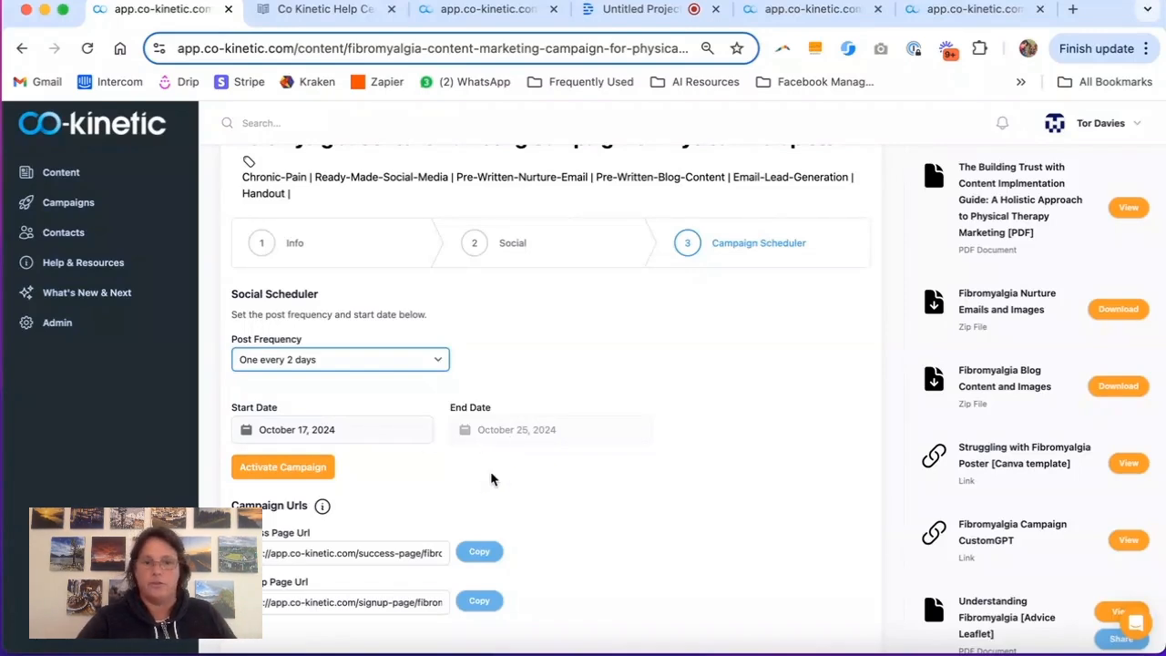
pyautogui.click(279, 468)
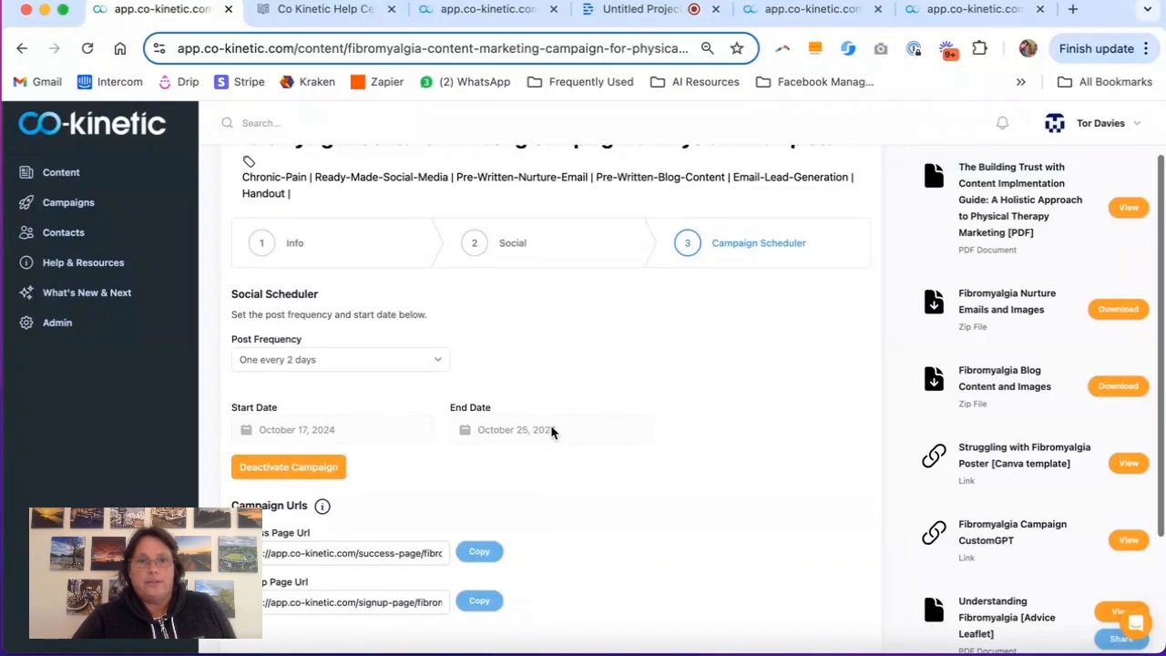
pyautogui.scroll(1, 551, 429)
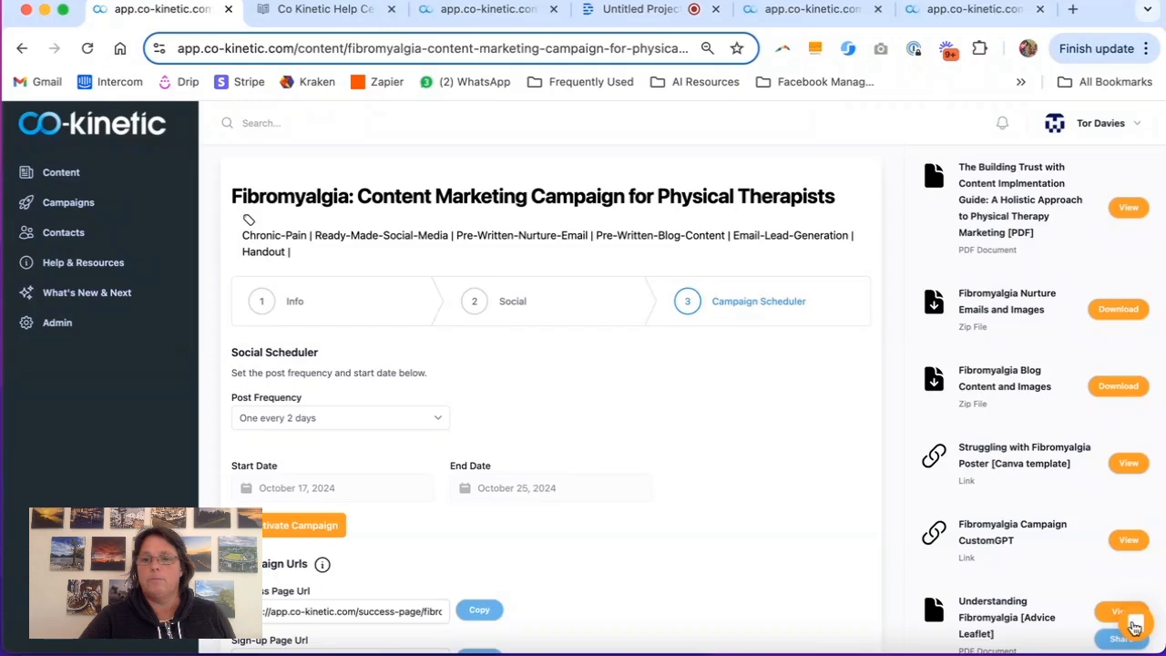
pyautogui.scroll(-1, 578, 519)
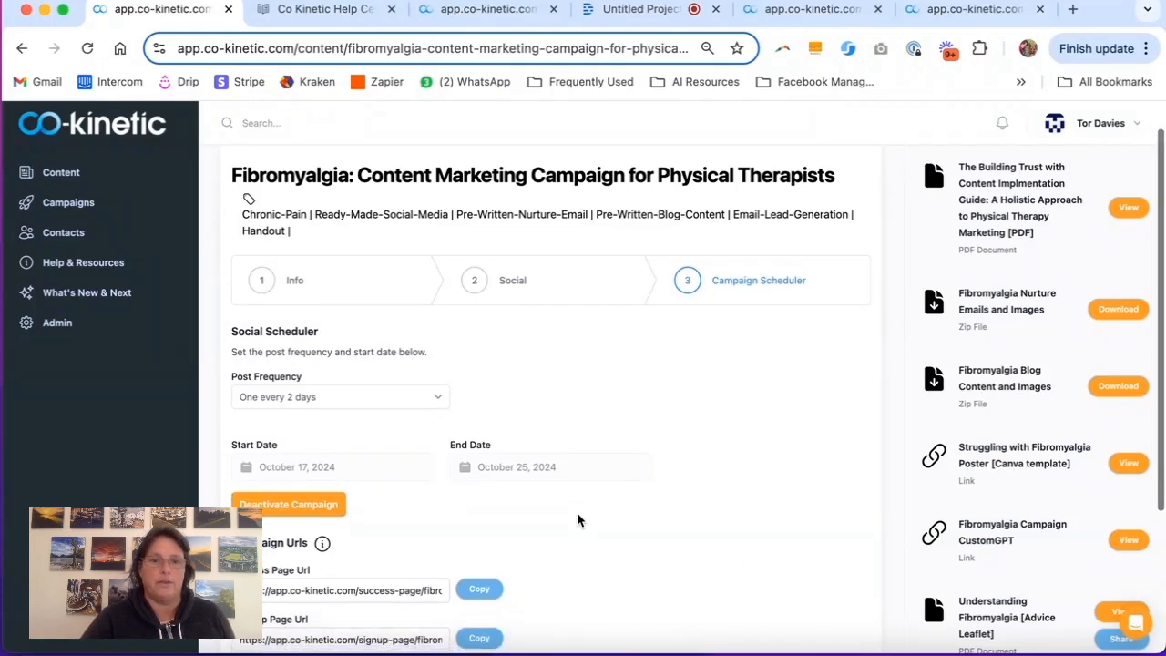
pyautogui.scroll(2, 578, 518)
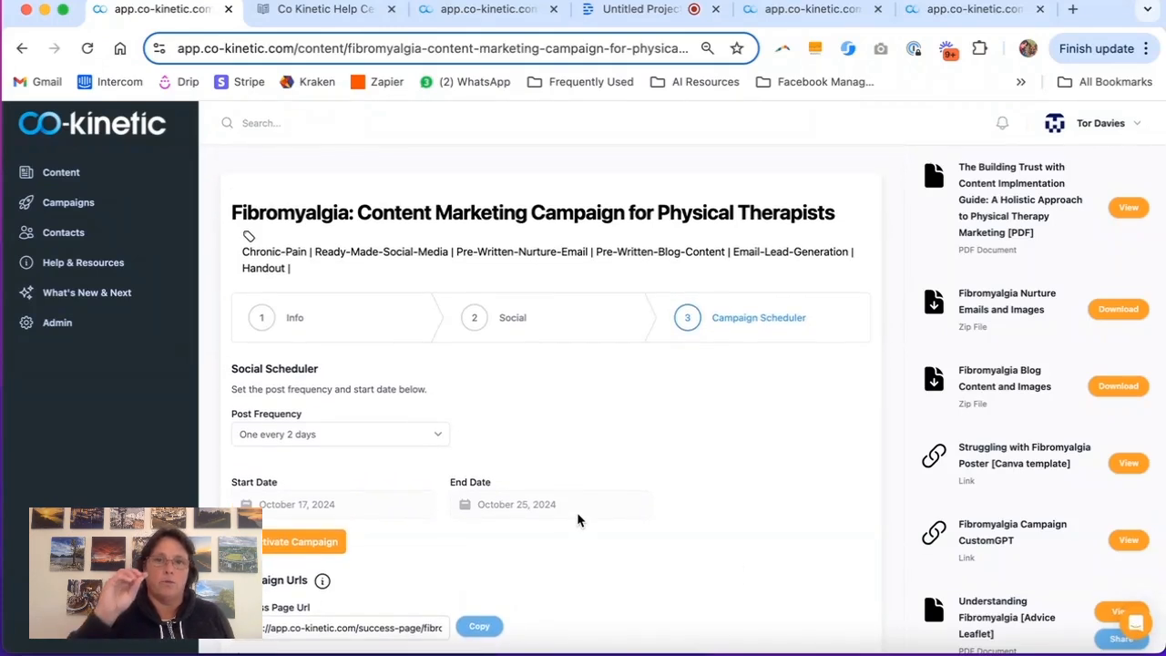